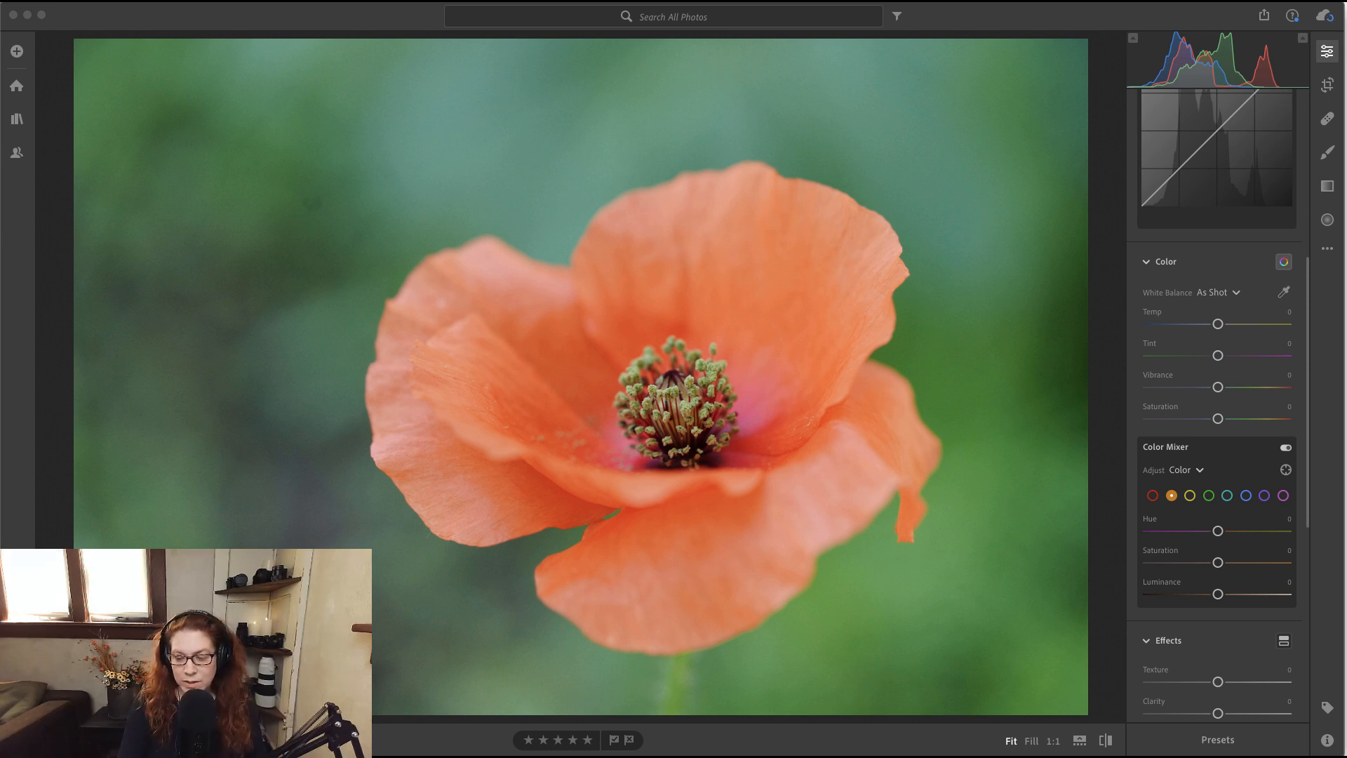
Step: View the photo's camera and file information and inspect the flower's centre at 1:1
{"action": "left_click", "coordinate": [1327, 741]}
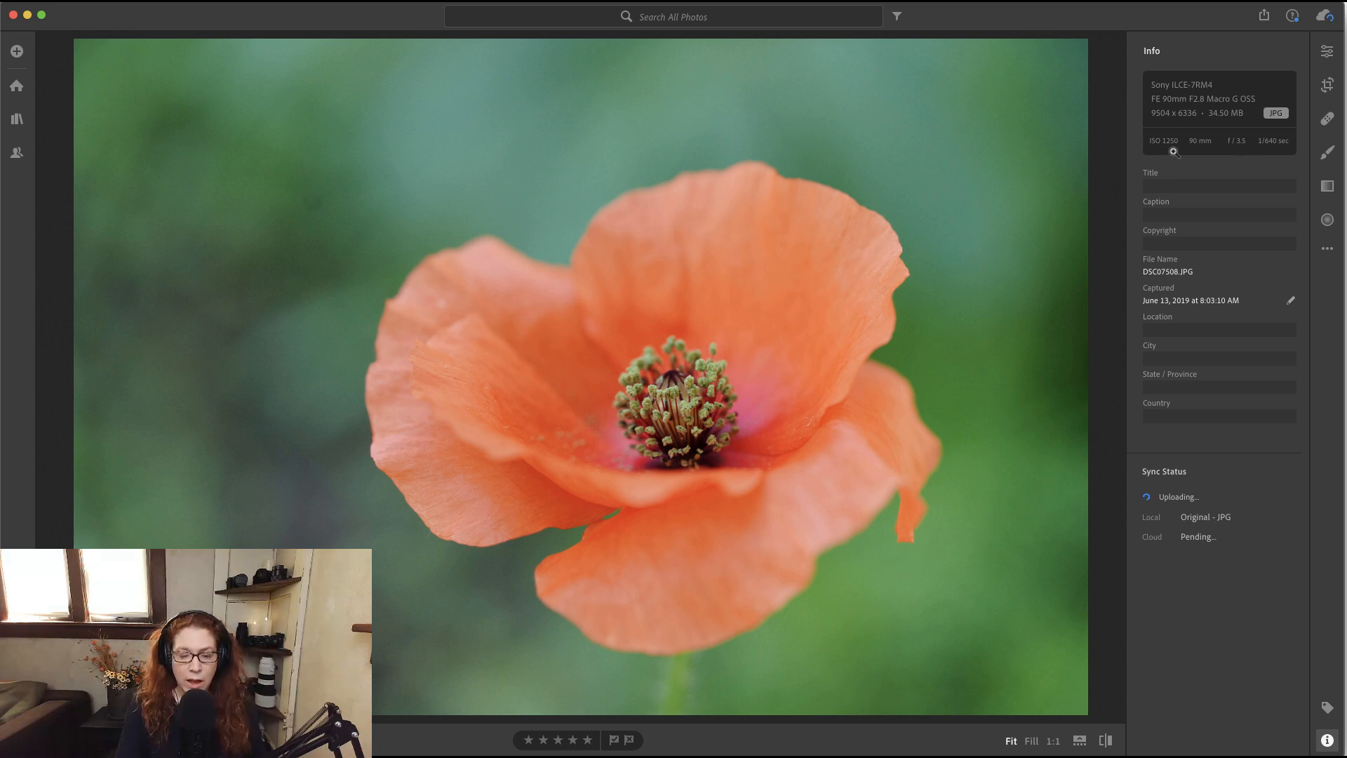
{"action": "left_click", "coordinate": [672, 412]}
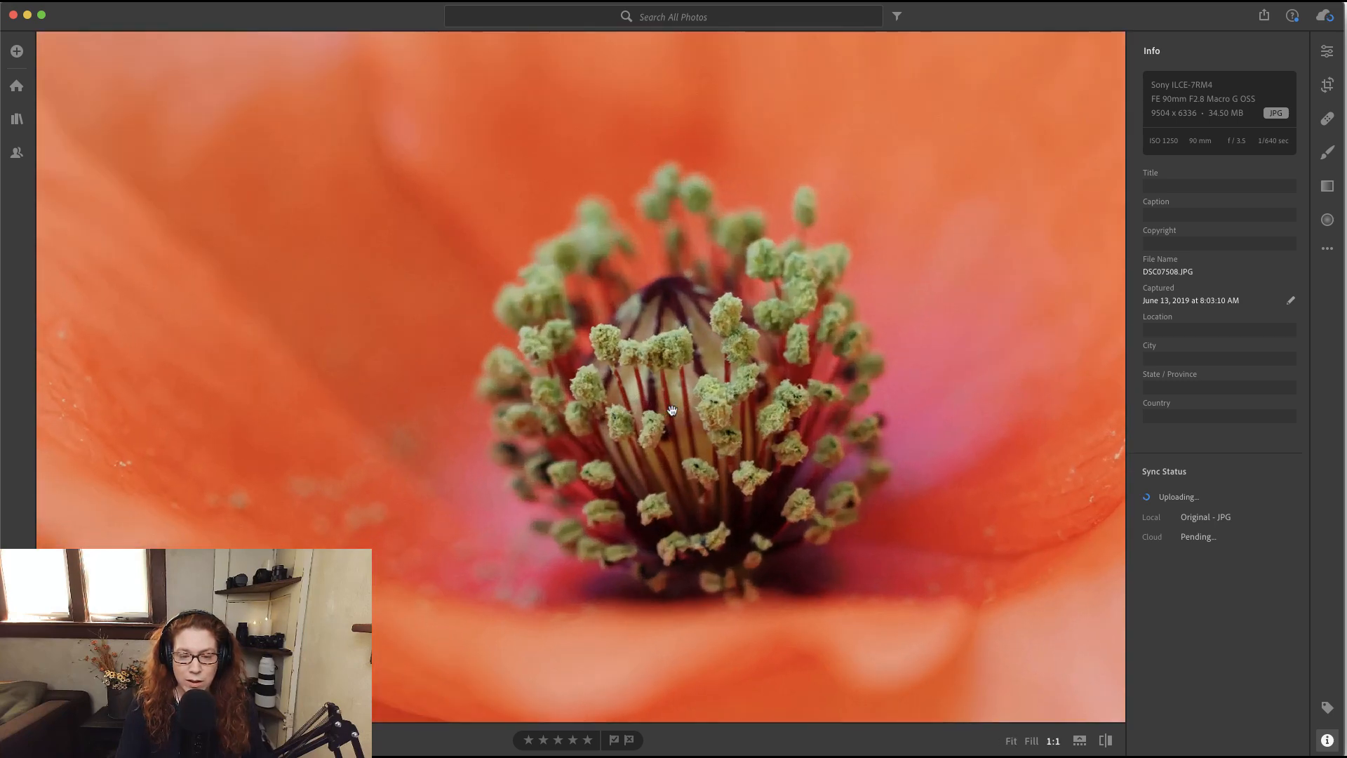
{"action": "left_click", "coordinate": [686, 427]}
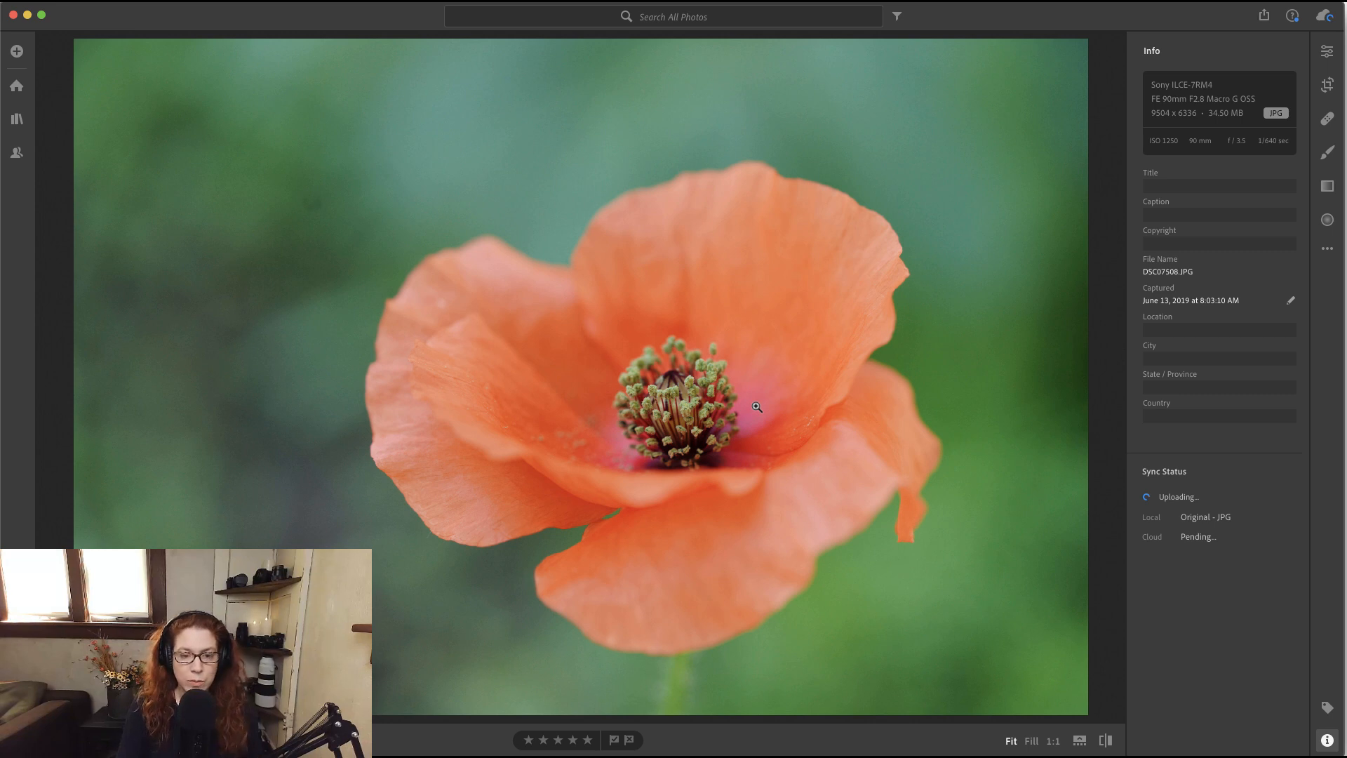
{"action": "left_click", "coordinate": [1321, 744]}
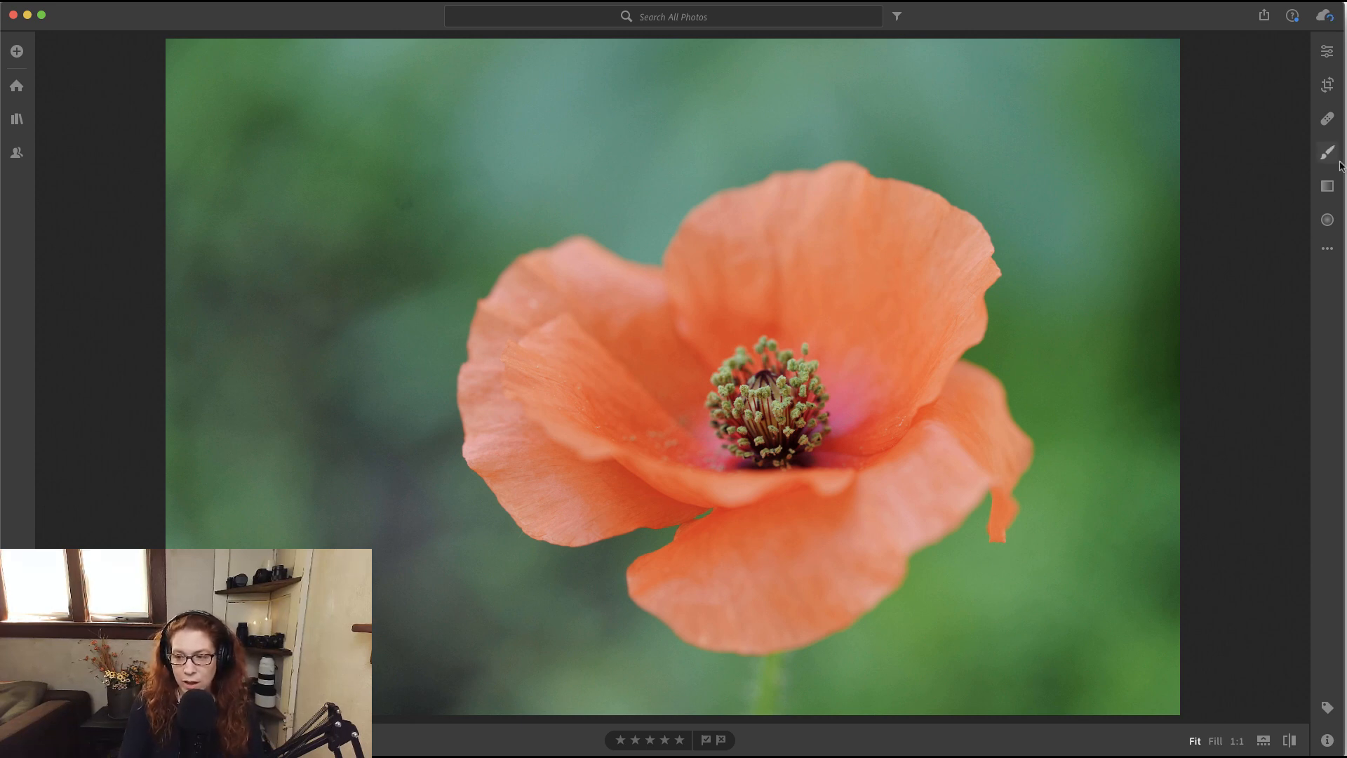
Step: Heal the dark spot in the green background above the flower's left petals with a Healing Brush of size 77
{"action": "left_click", "coordinate": [1328, 119]}
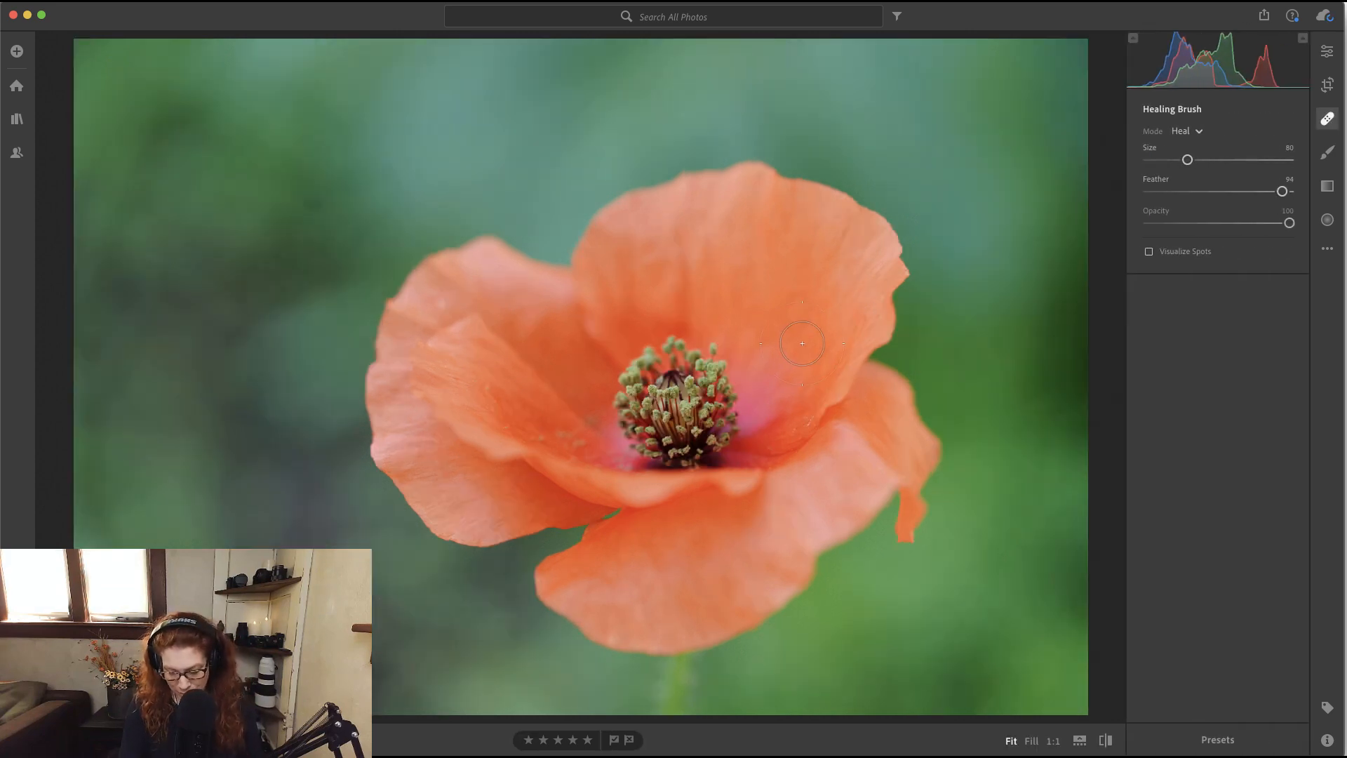
{"action": "key", "text": "bracketleft"}
{"action": "key", "text": "bracketleft"}
{"action": "key", "text": "bracketleft"}
{"action": "key", "text": "bracketleft"}
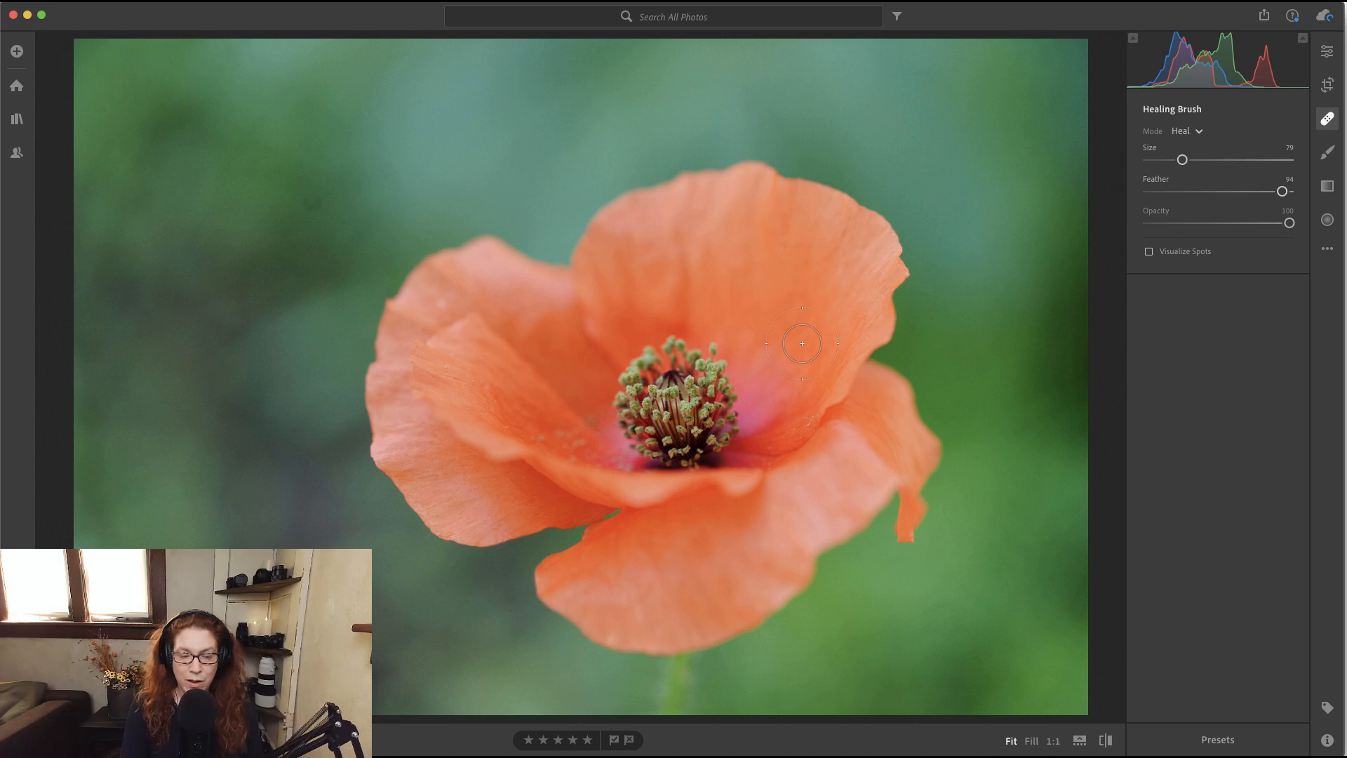
{"action": "key", "text": "bracketleft"}
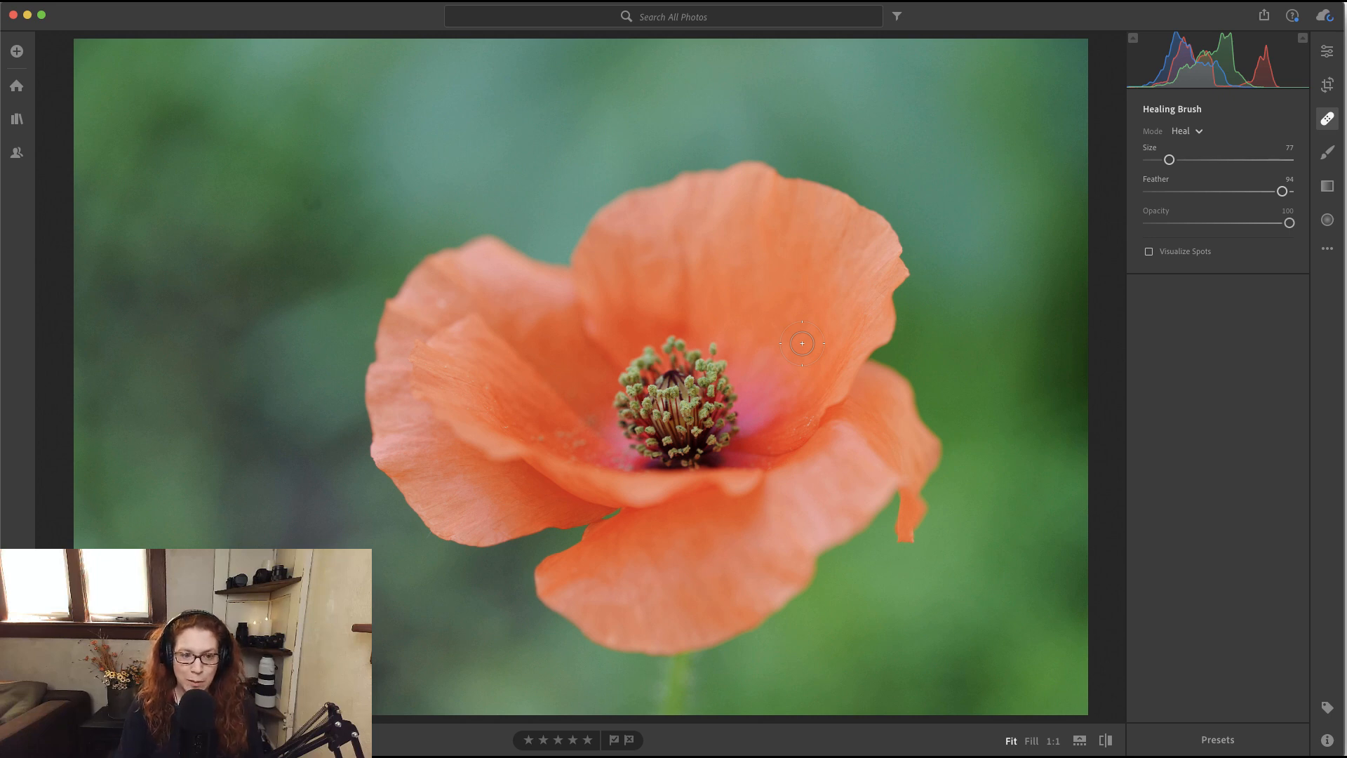
{"action": "left_click", "coordinate": [308, 204]}
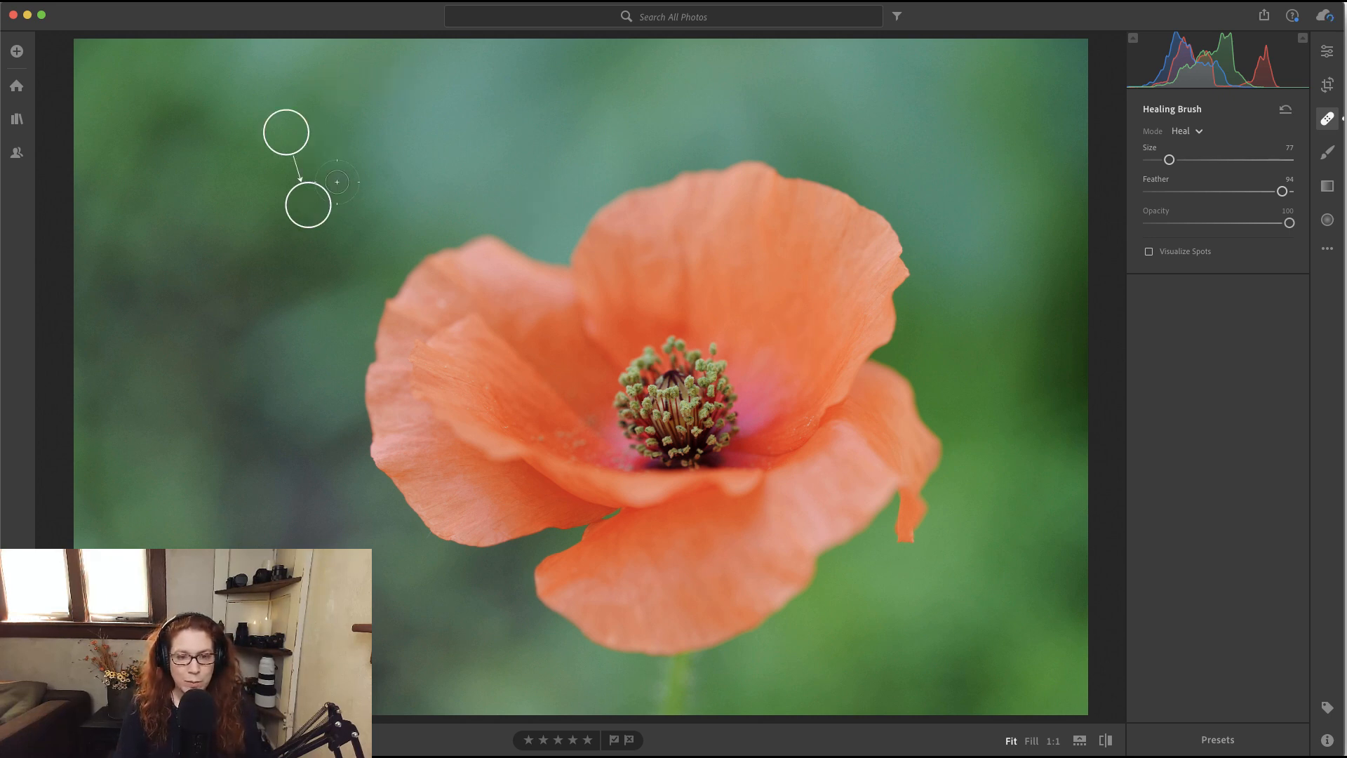
{"action": "key", "text": "Right"}
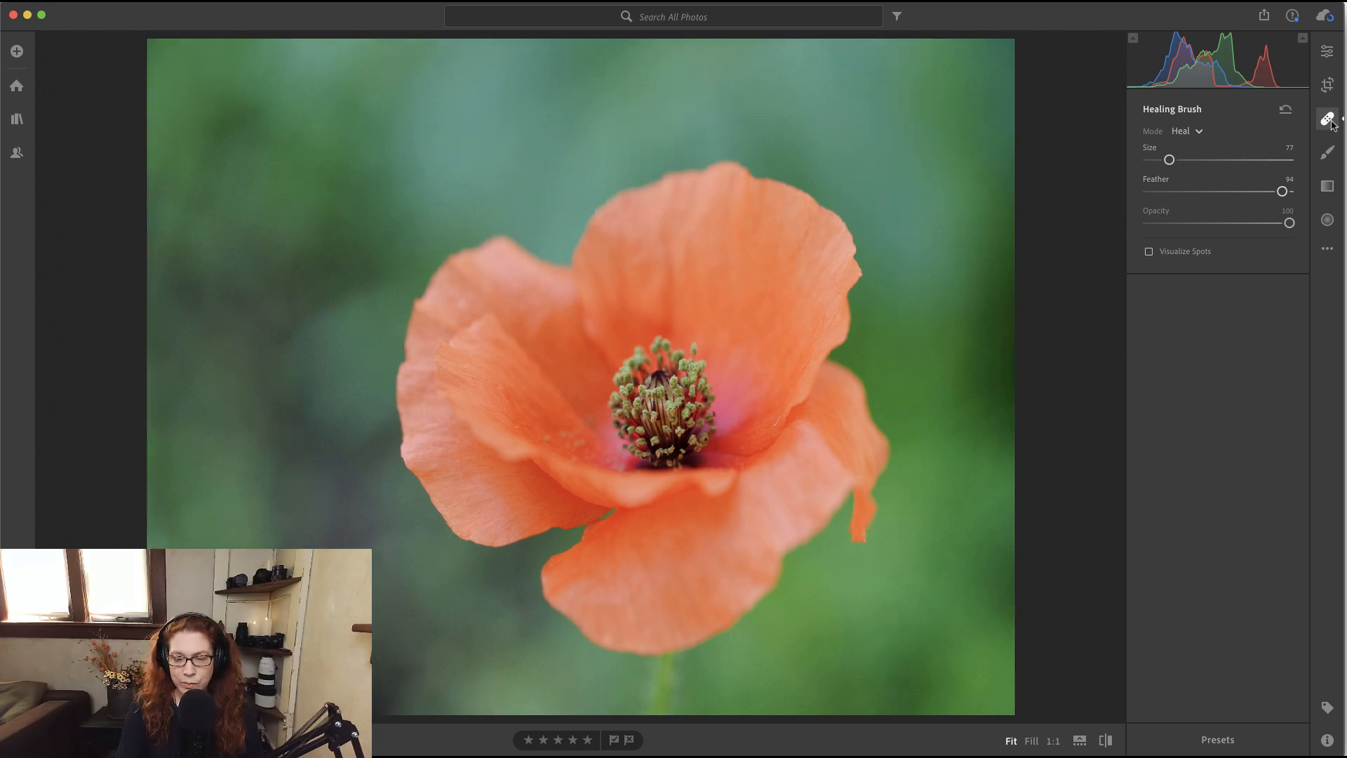
{"action": "left_click", "coordinate": [1332, 122]}
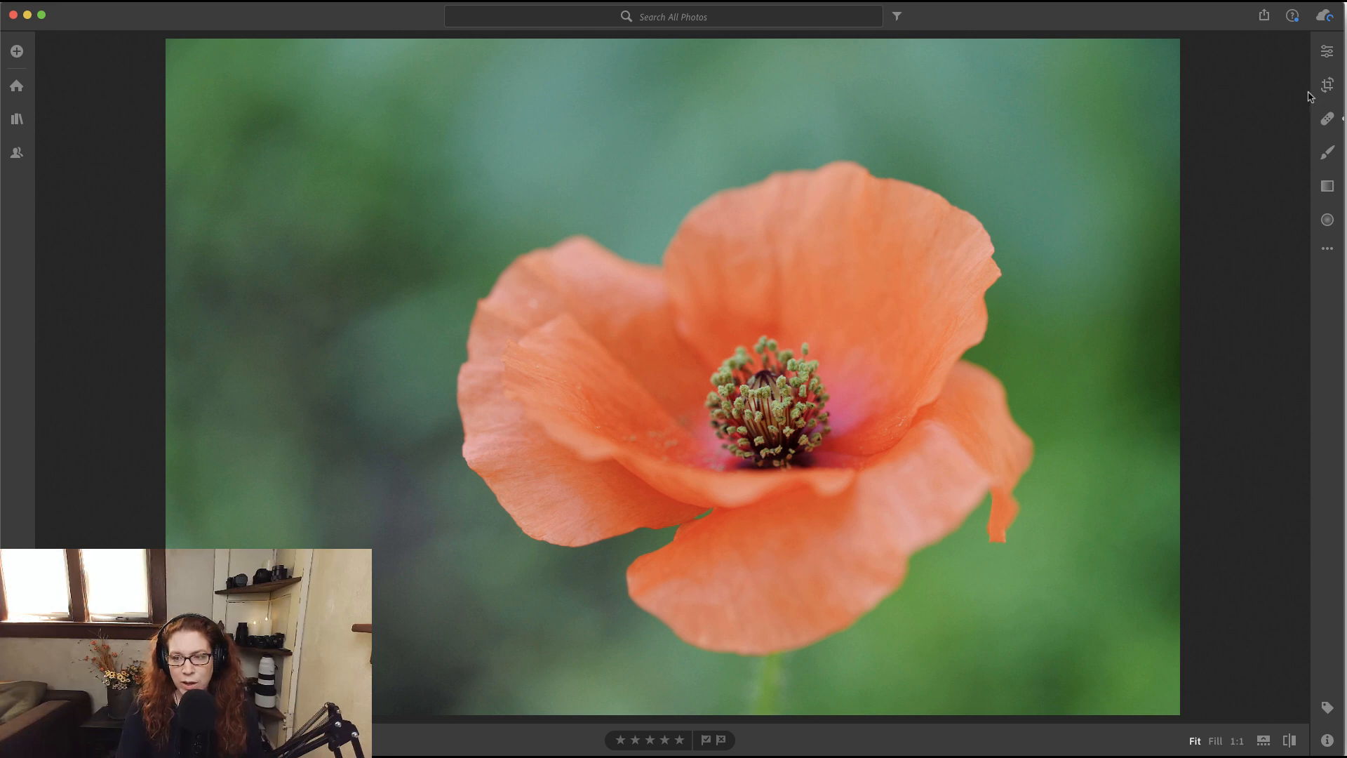
Step: Show the photo's edit settings and select the green range in the Color Mixer
{"action": "left_click", "coordinate": [1327, 57]}
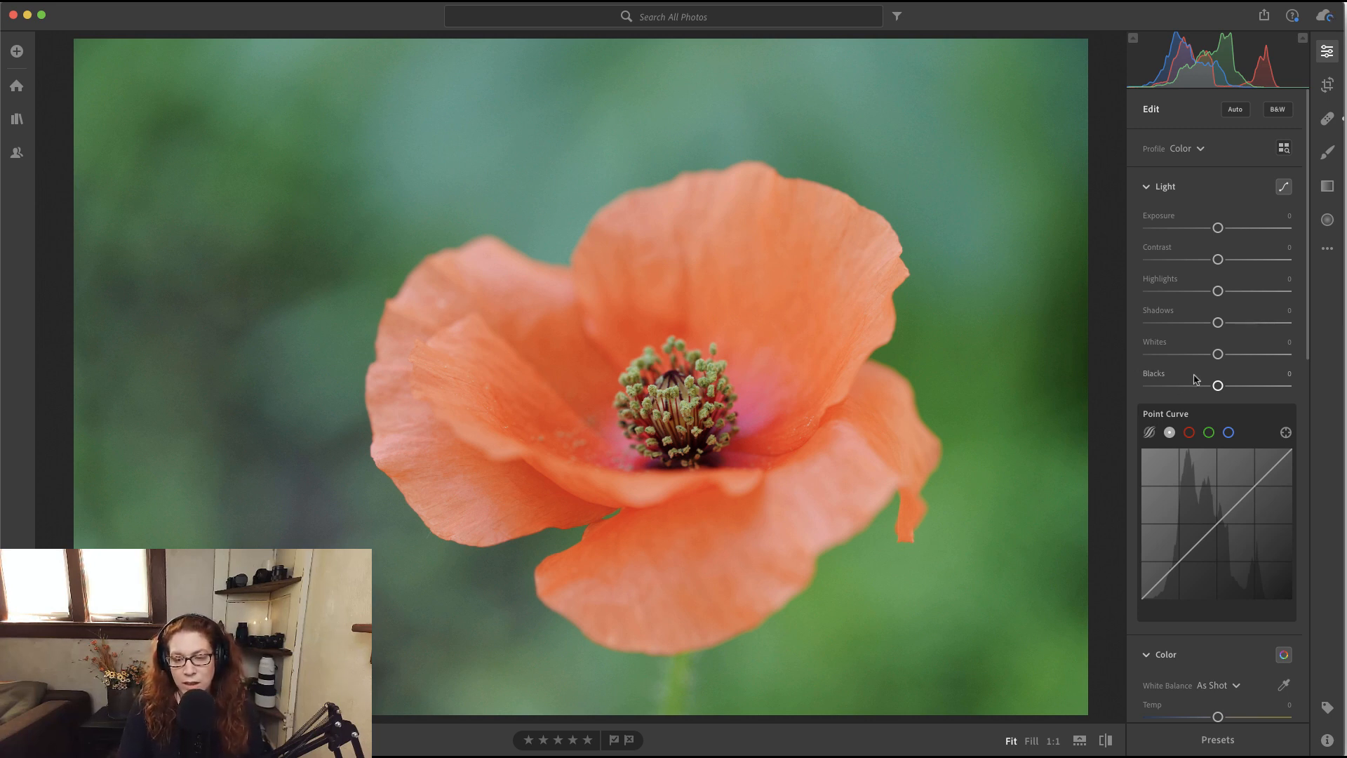
{"action": "scroll", "coordinate": [1196, 379], "scroll_direction": "down", "scroll_amount": 3}
{"action": "scroll", "coordinate": [1196, 379], "scroll_direction": "down", "scroll_amount": 8}
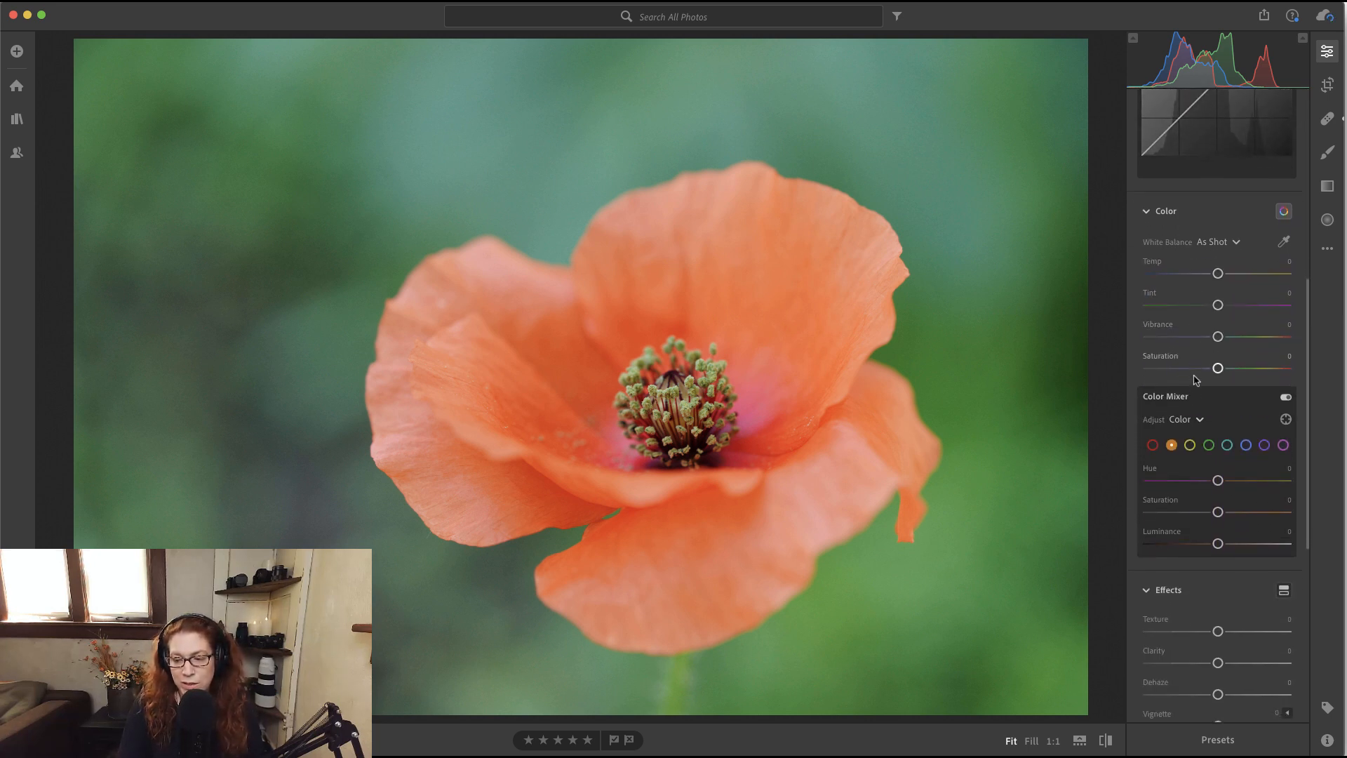
{"action": "left_click", "coordinate": [1207, 446]}
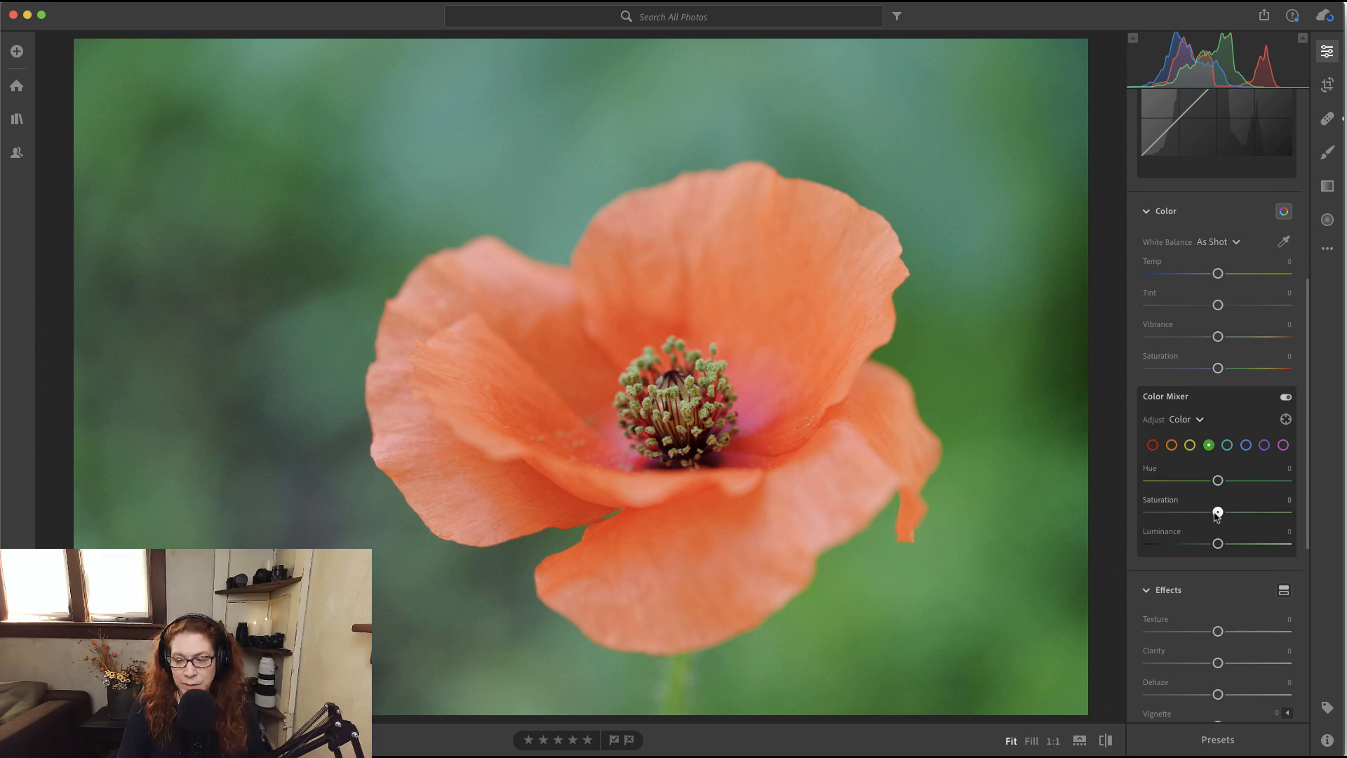
Step: Try green saturation -23 and luminance -63 in the Color Mixer, inspect the petal edges at 1:1, and reset both values
{"action": "left_click_drag", "start_coordinate": [1218, 512], "coordinate": [1174, 545]}
{"action": "left_click", "coordinate": [882, 517]}
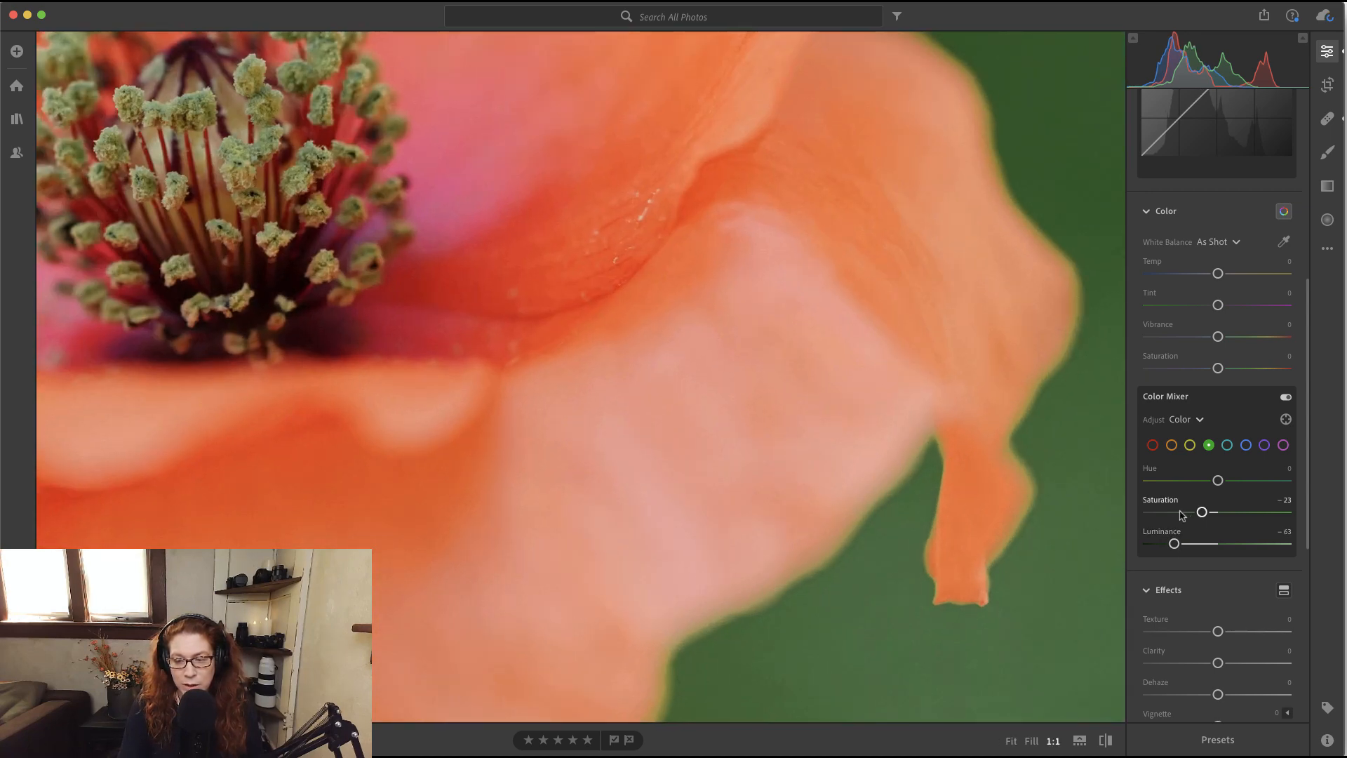
{"action": "double_click", "coordinate": [1154, 500]}
{"action": "double_click", "coordinate": [1158, 532]}
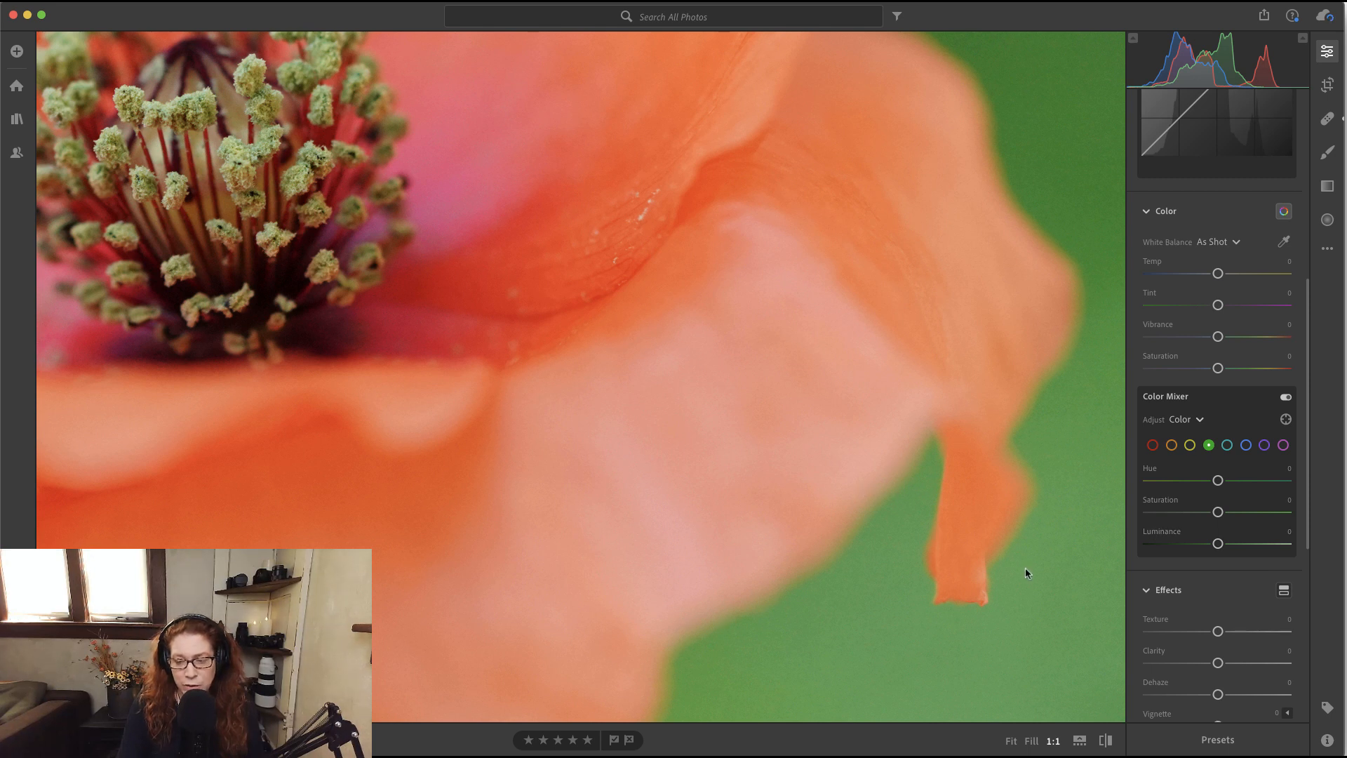
Step: Darken the green background by setting the green luminance to -34, checking the petal edges at 1:1 for halos
{"action": "left_click_drag", "start_coordinate": [1219, 544], "coordinate": [1153, 545]}
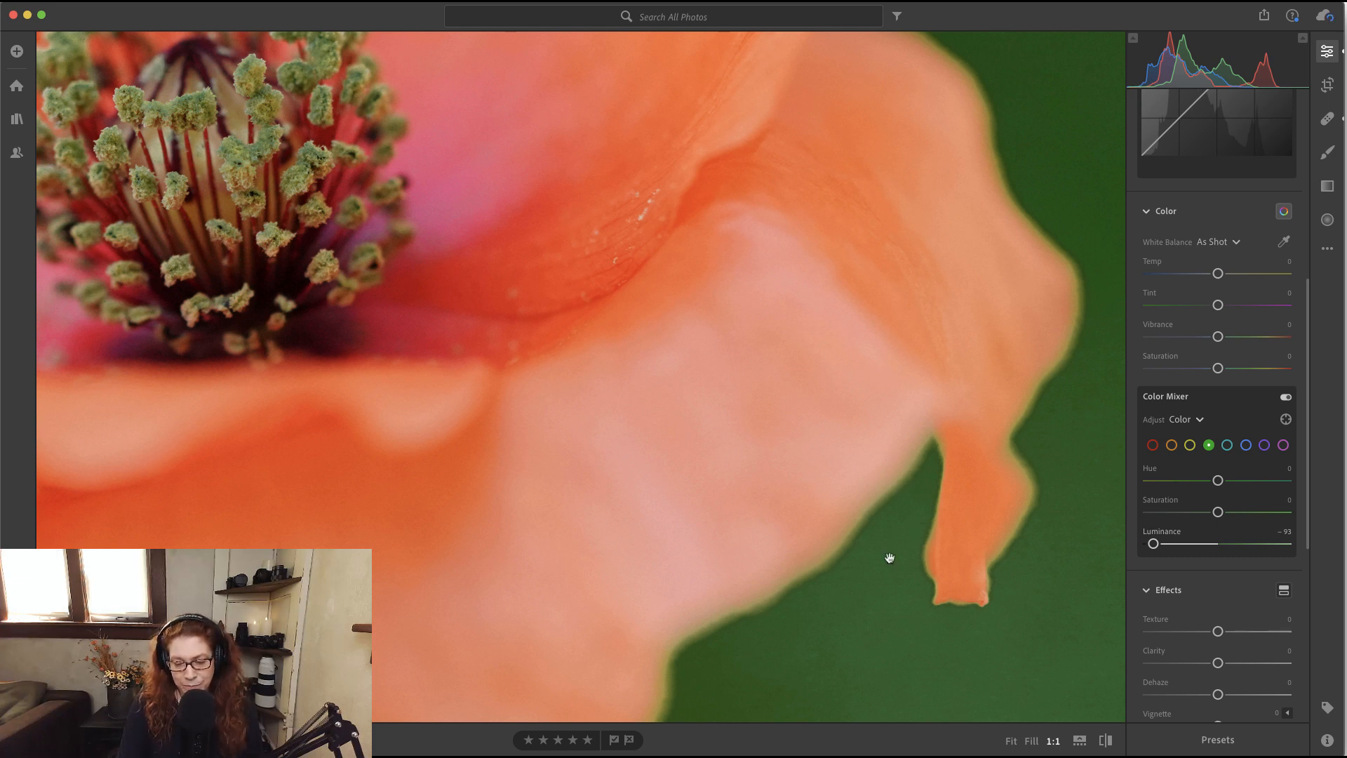
{"action": "left_click", "coordinate": [910, 477]}
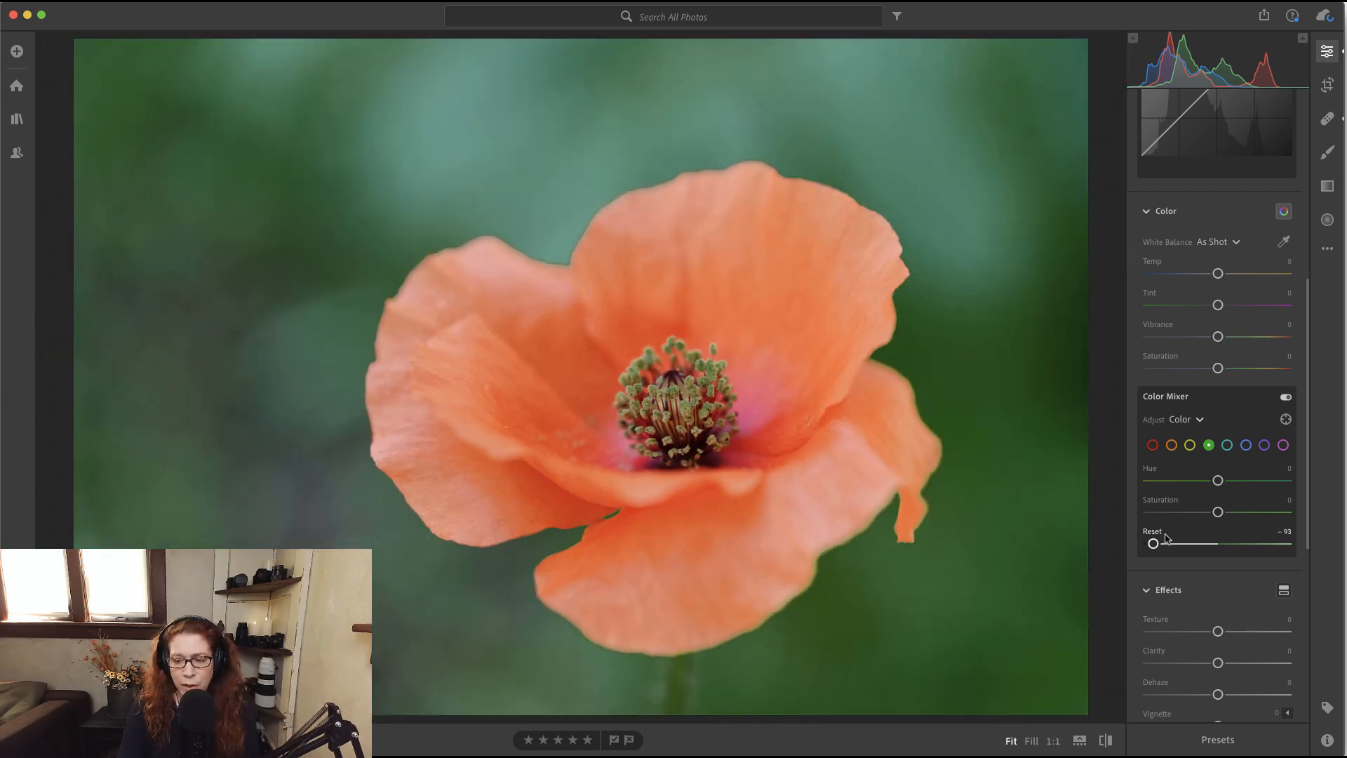
{"action": "left_click_drag", "start_coordinate": [1153, 544], "coordinate": [1187, 545]}
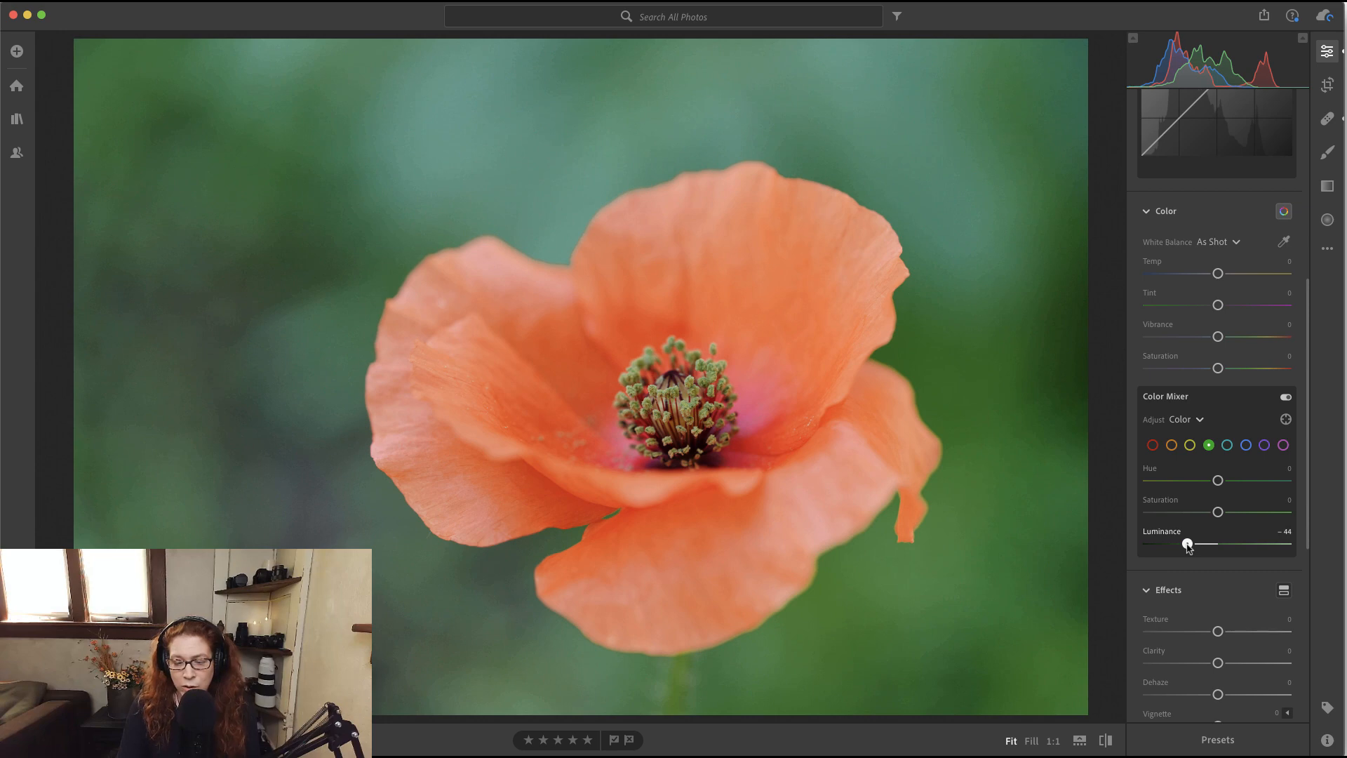
{"action": "left_click", "coordinate": [835, 538]}
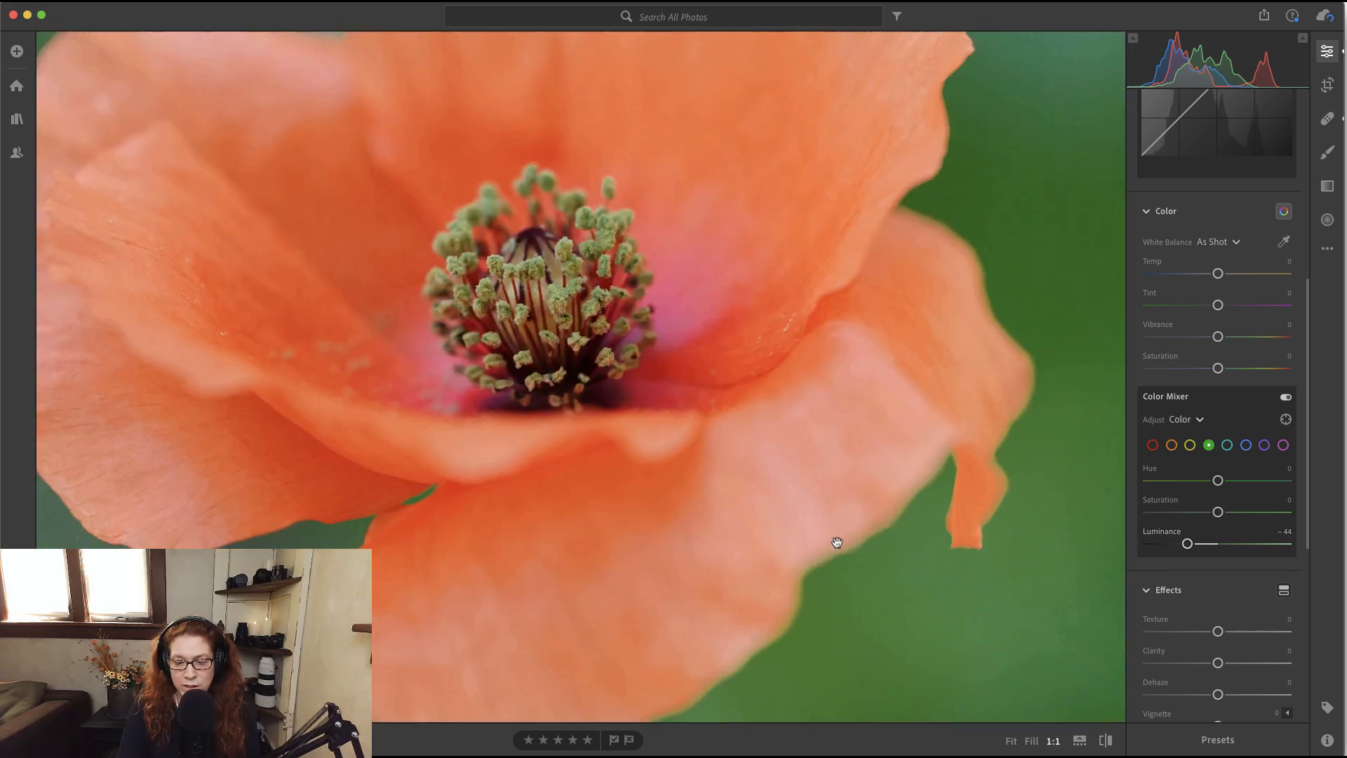
{"action": "left_click_drag", "start_coordinate": [1187, 545], "coordinate": [1194, 546]}
{"action": "left_click", "coordinate": [1051, 556]}
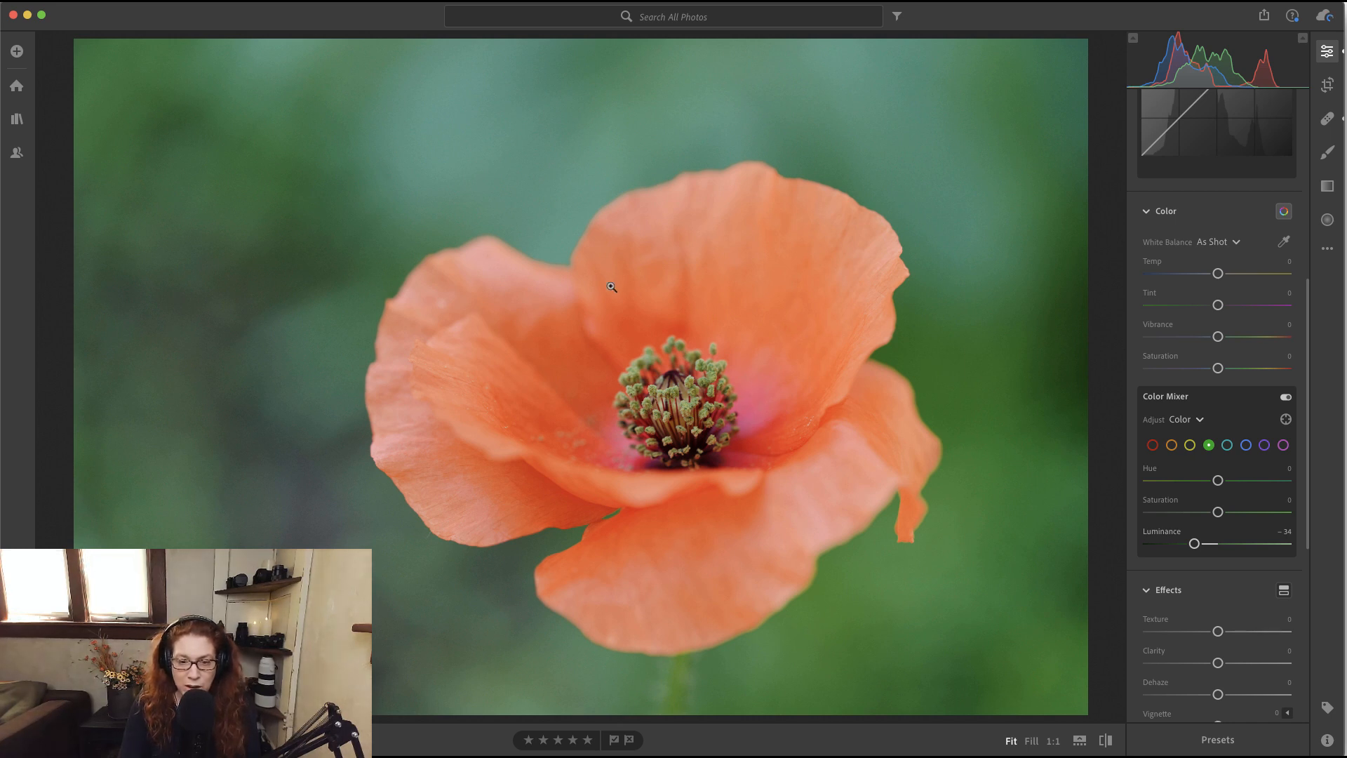
Step: Try red hue values of -100 and -42 in the Color Mixer, inspect the petals at 1:1, and reset the hue
{"action": "left_click", "coordinate": [1152, 446]}
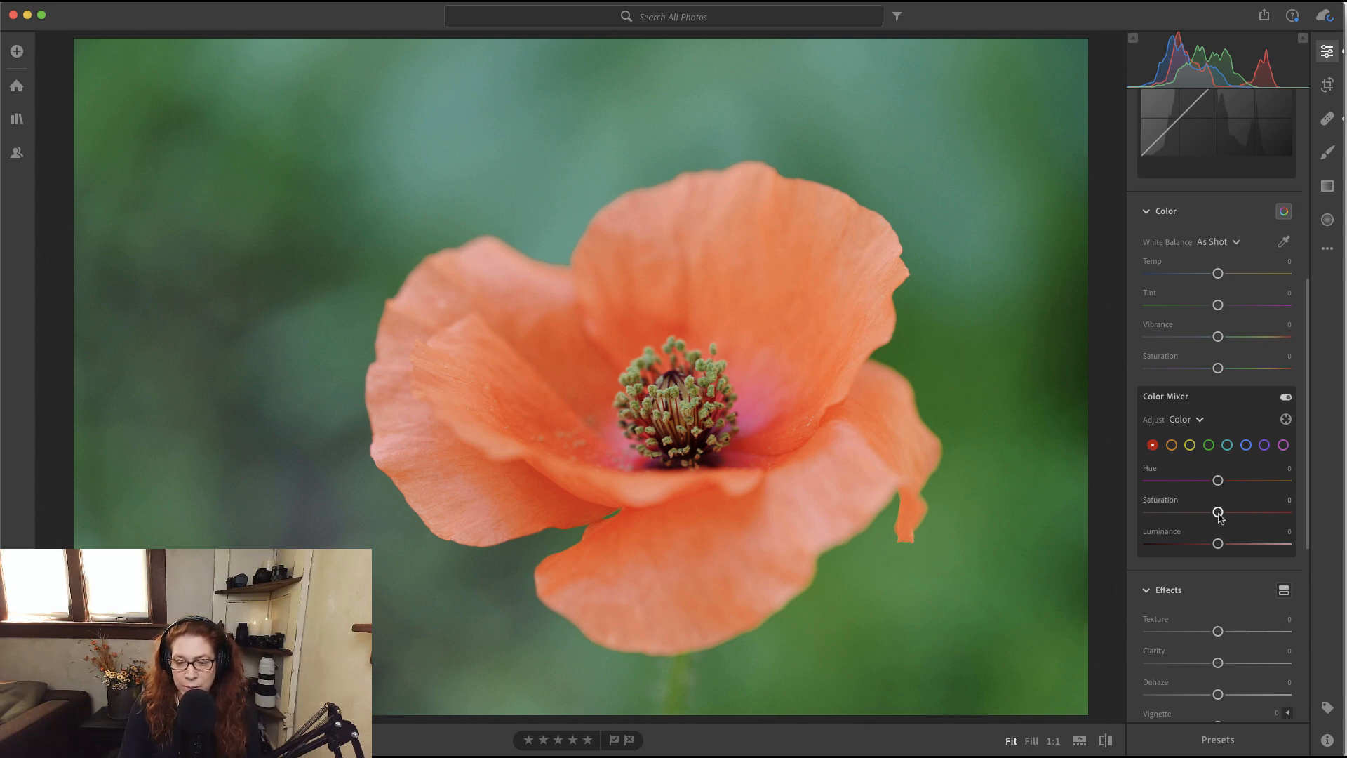
{"action": "left_click_drag", "start_coordinate": [1218, 480], "coordinate": [1144, 482]}
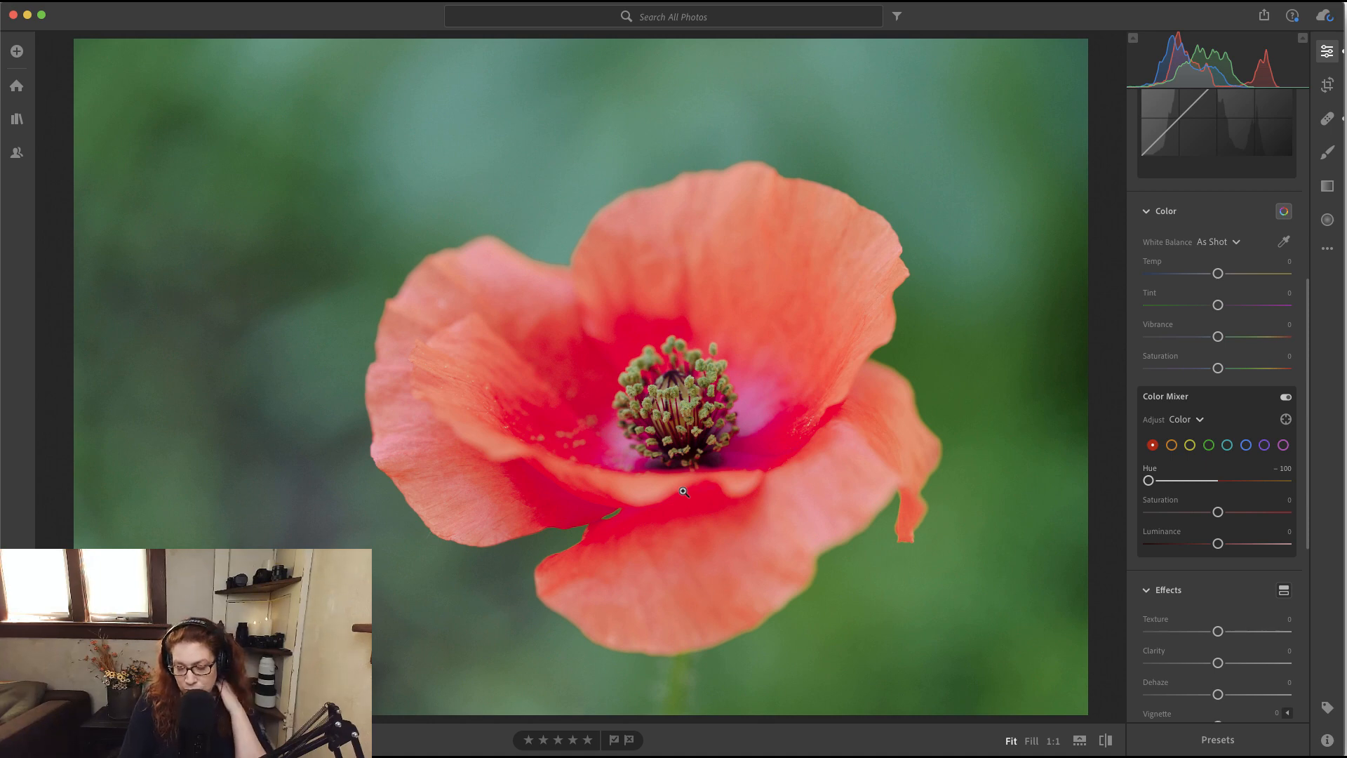
{"action": "left_click", "coordinate": [567, 424]}
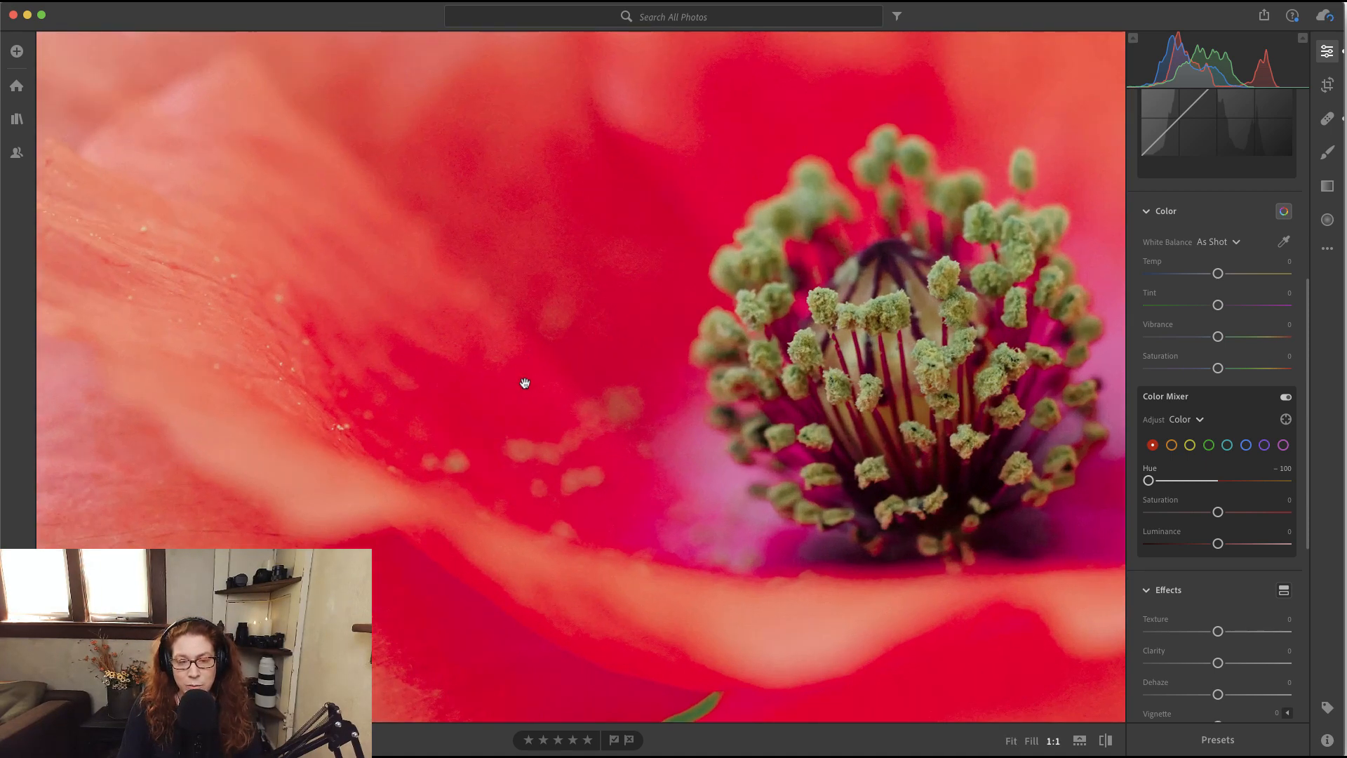
{"action": "left_click", "coordinate": [599, 314]}
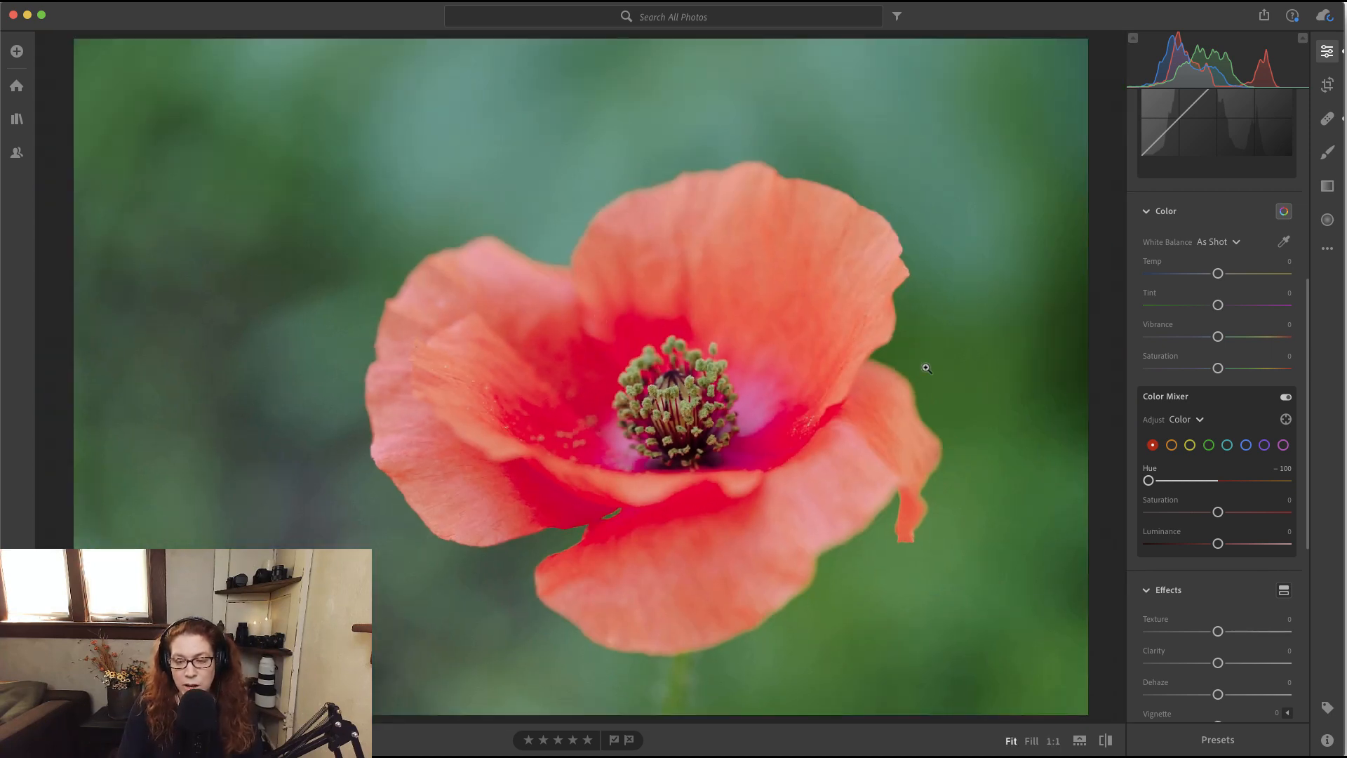
{"action": "left_click_drag", "start_coordinate": [1149, 481], "coordinate": [1189, 481]}
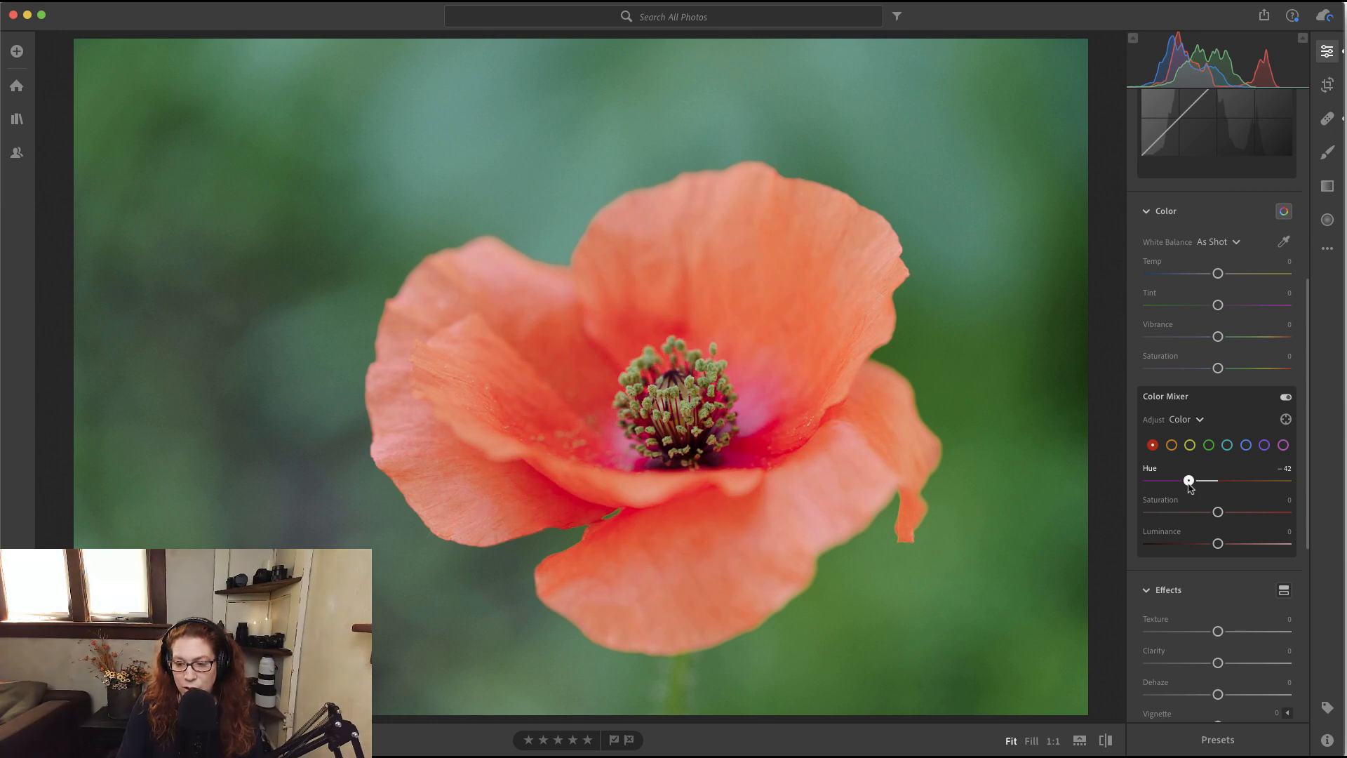
{"action": "double_click", "coordinate": [1152, 472]}
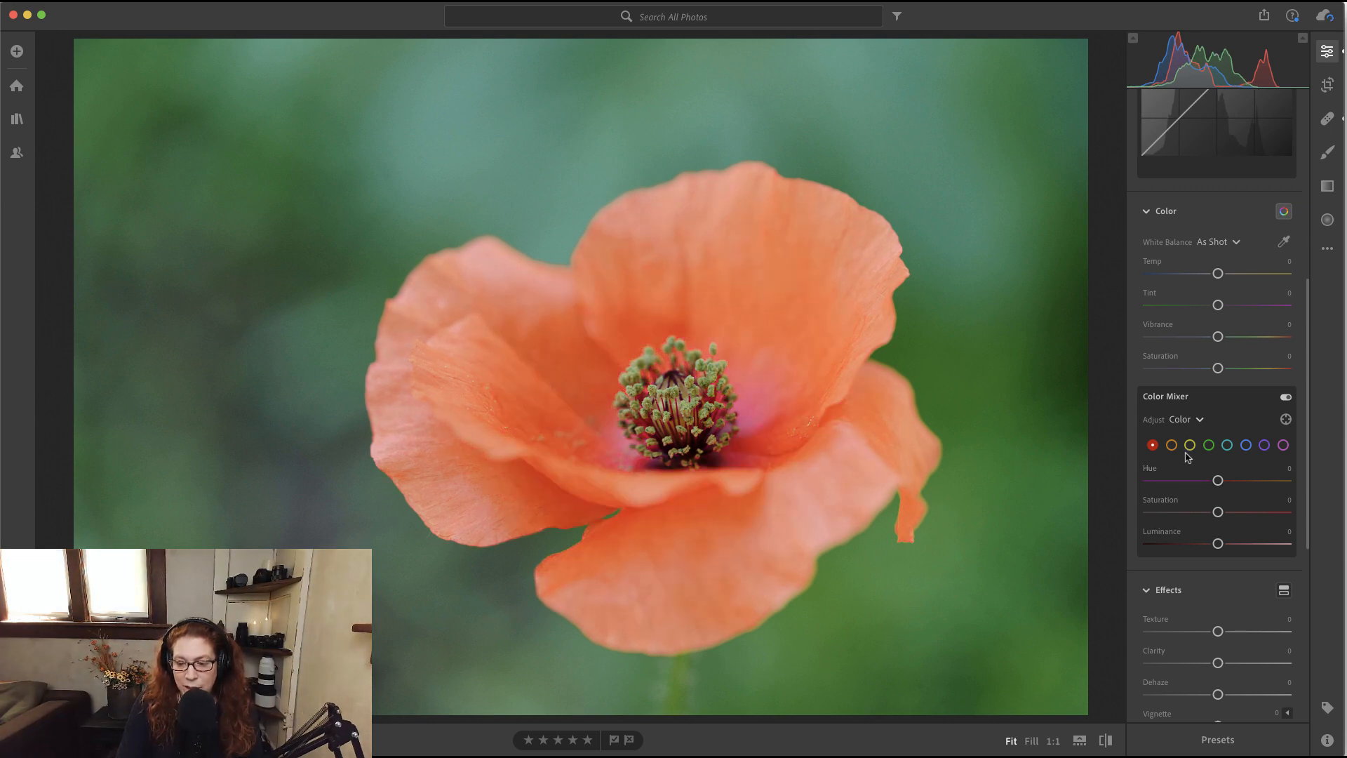
Step: Try orange hue +100 and saturation -27 in the Color Mixer, inspect the petals at 1:1, and reset both values
{"action": "left_click", "coordinate": [1171, 445]}
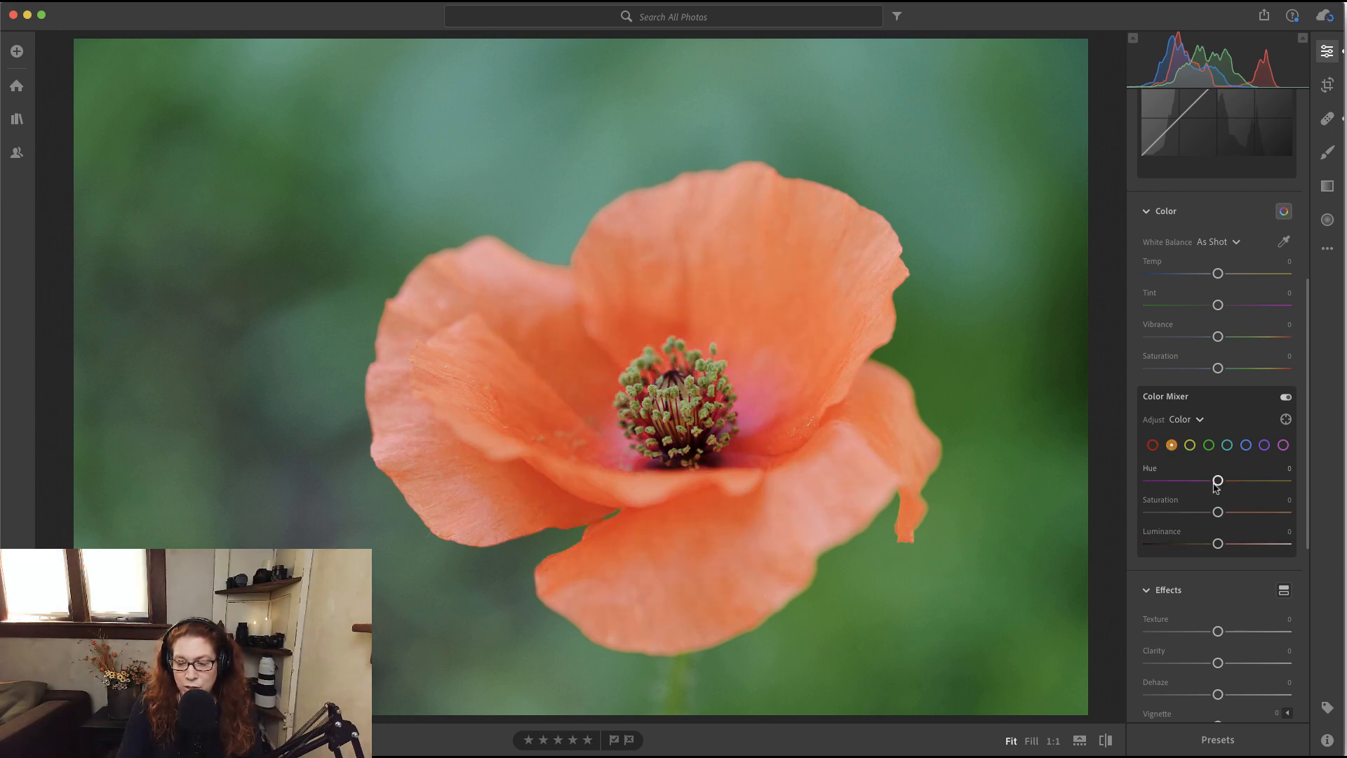
{"action": "left_click_drag", "start_coordinate": [1216, 483], "coordinate": [1332, 504]}
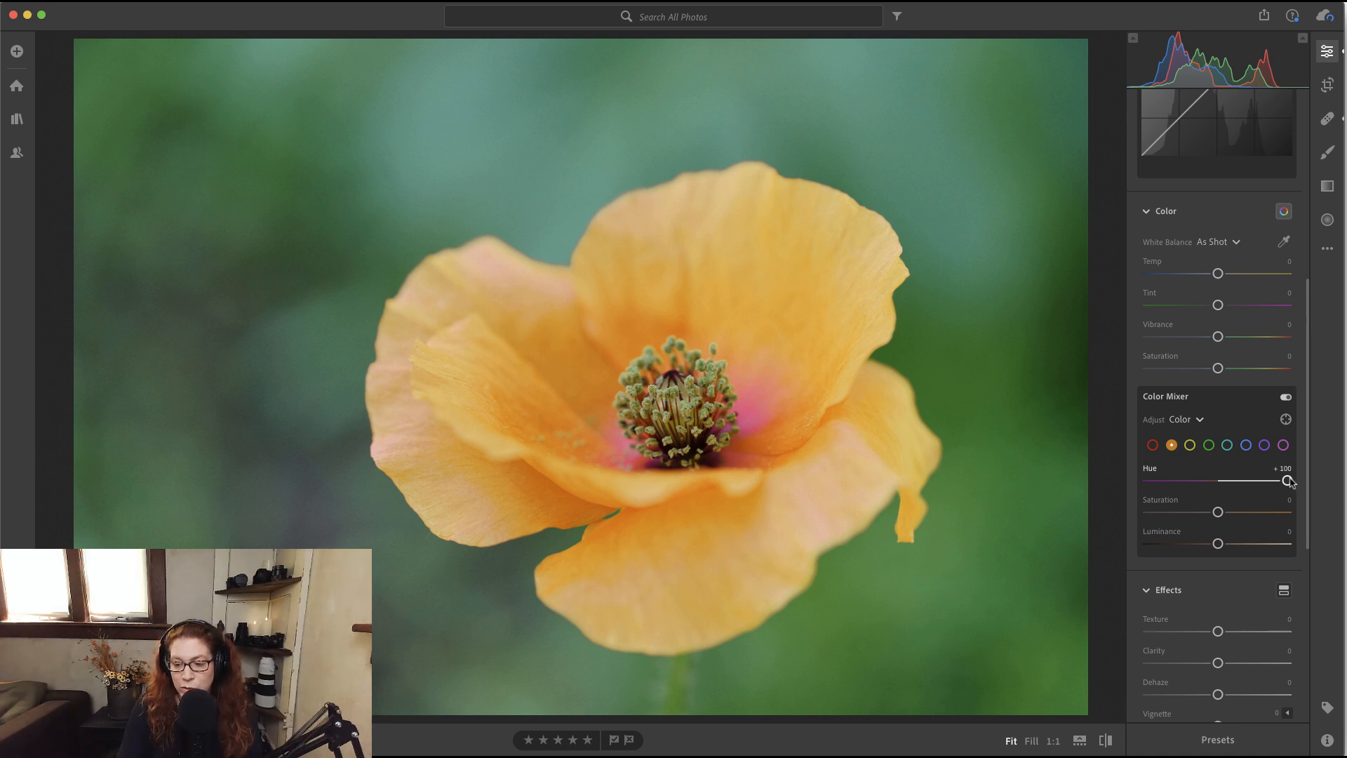
{"action": "left_click", "coordinate": [822, 306]}
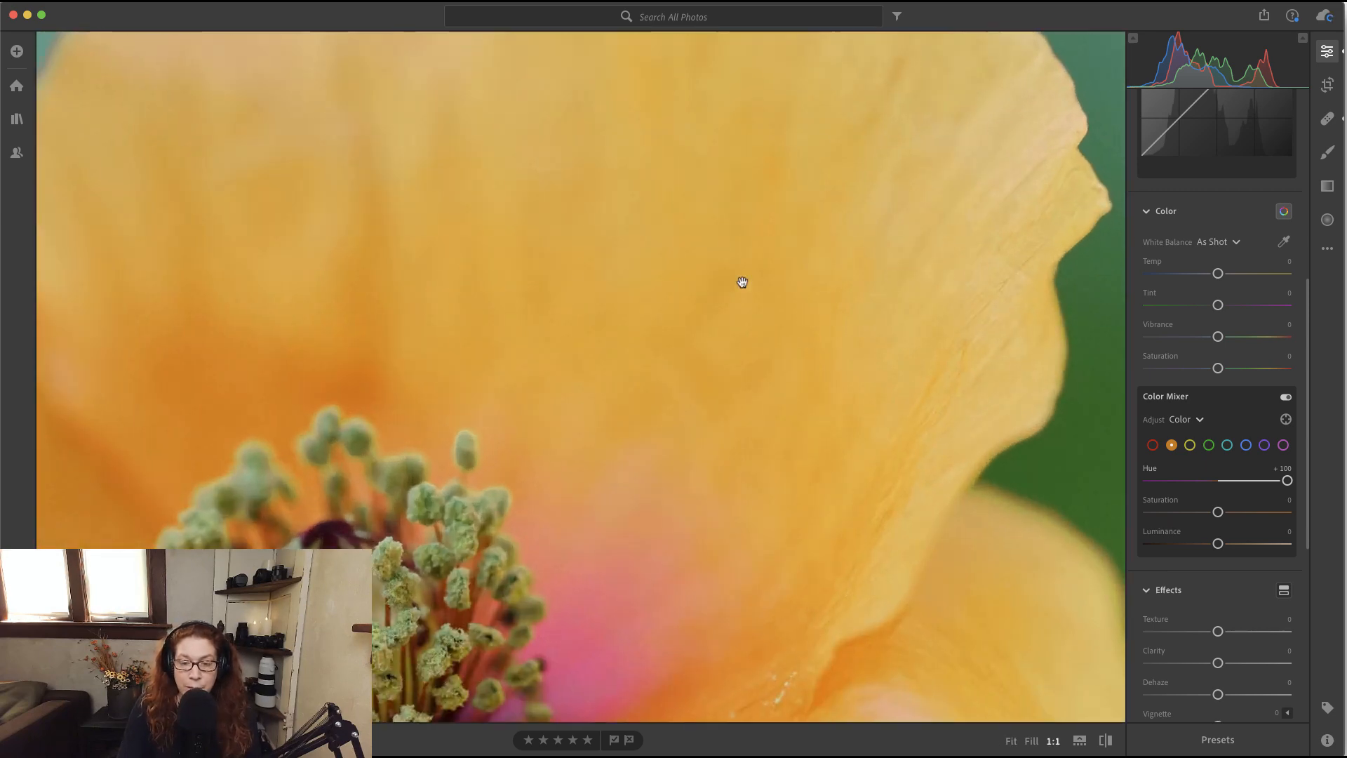
{"action": "left_click", "coordinate": [691, 330]}
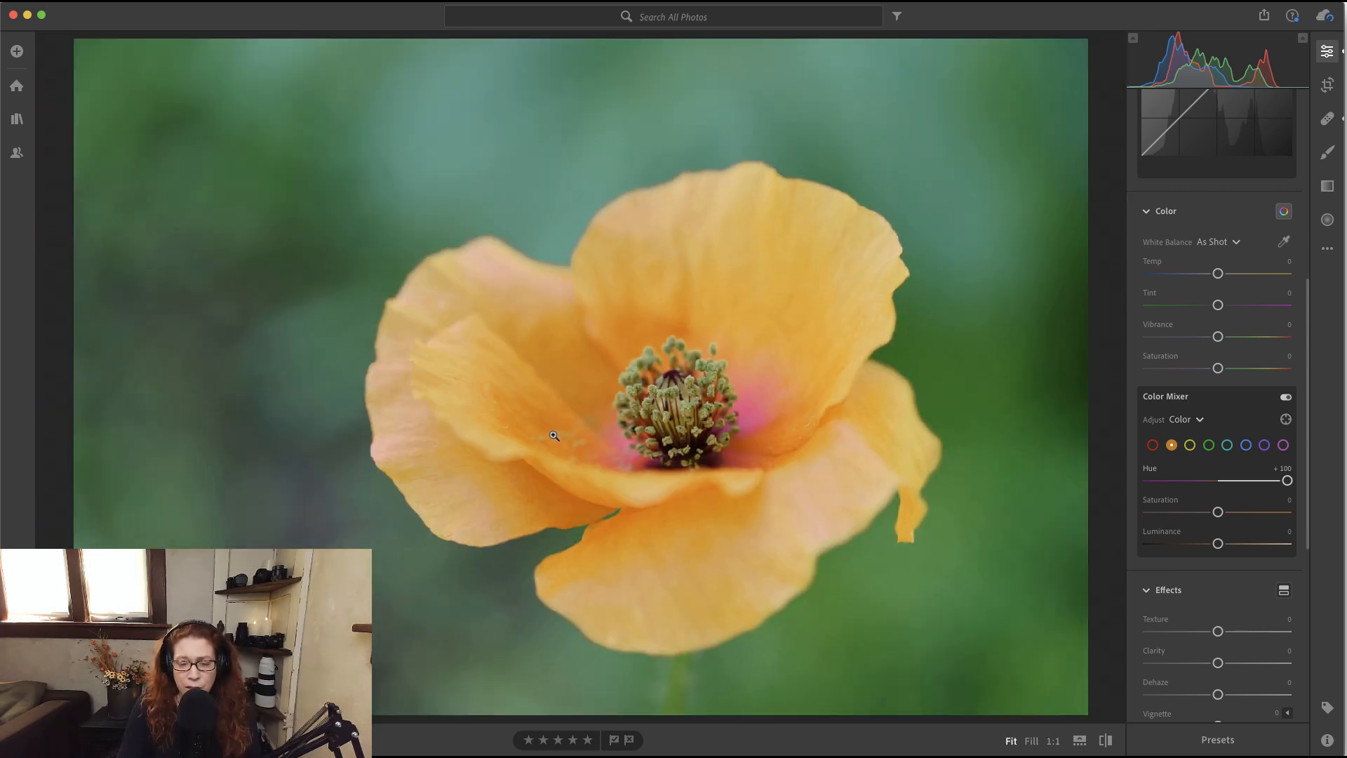
{"action": "left_click_drag", "start_coordinate": [1218, 511], "coordinate": [1197, 517]}
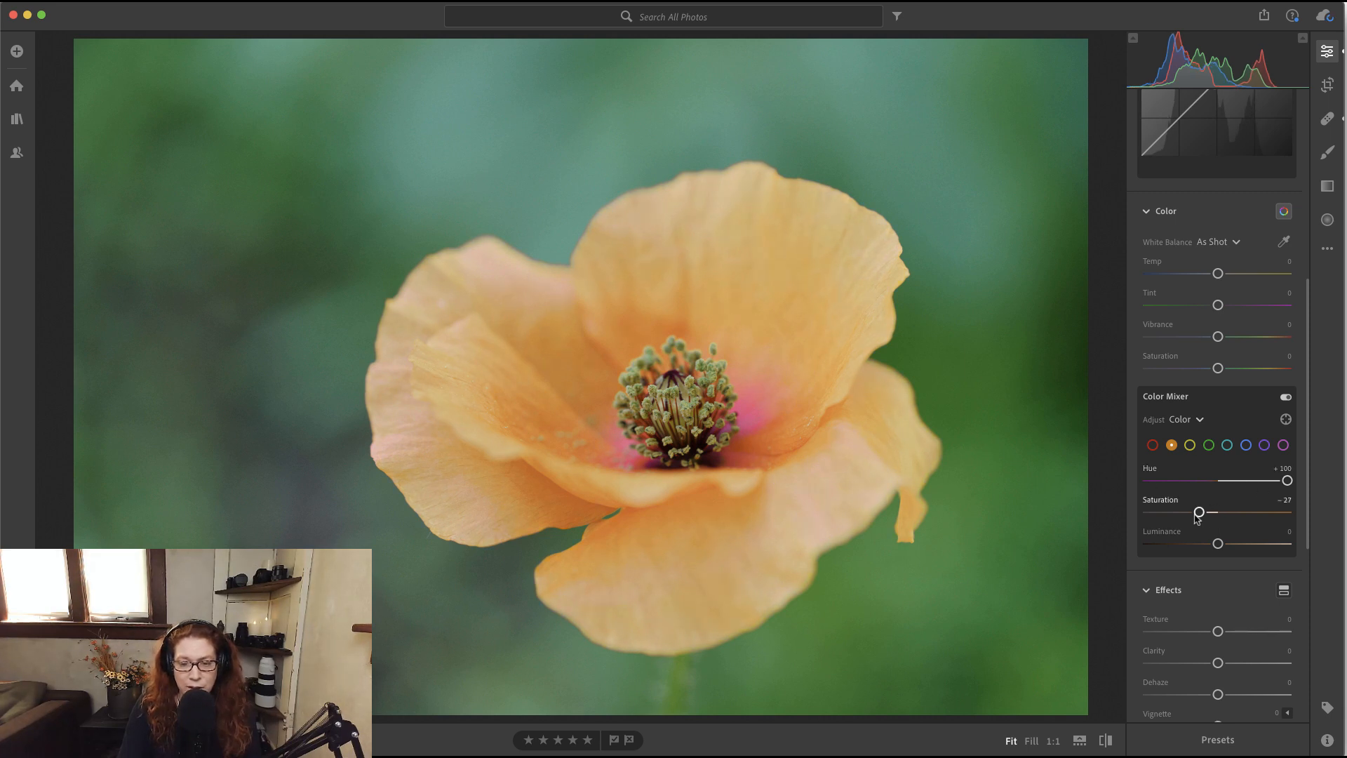
{"action": "double_click", "coordinate": [1162, 503]}
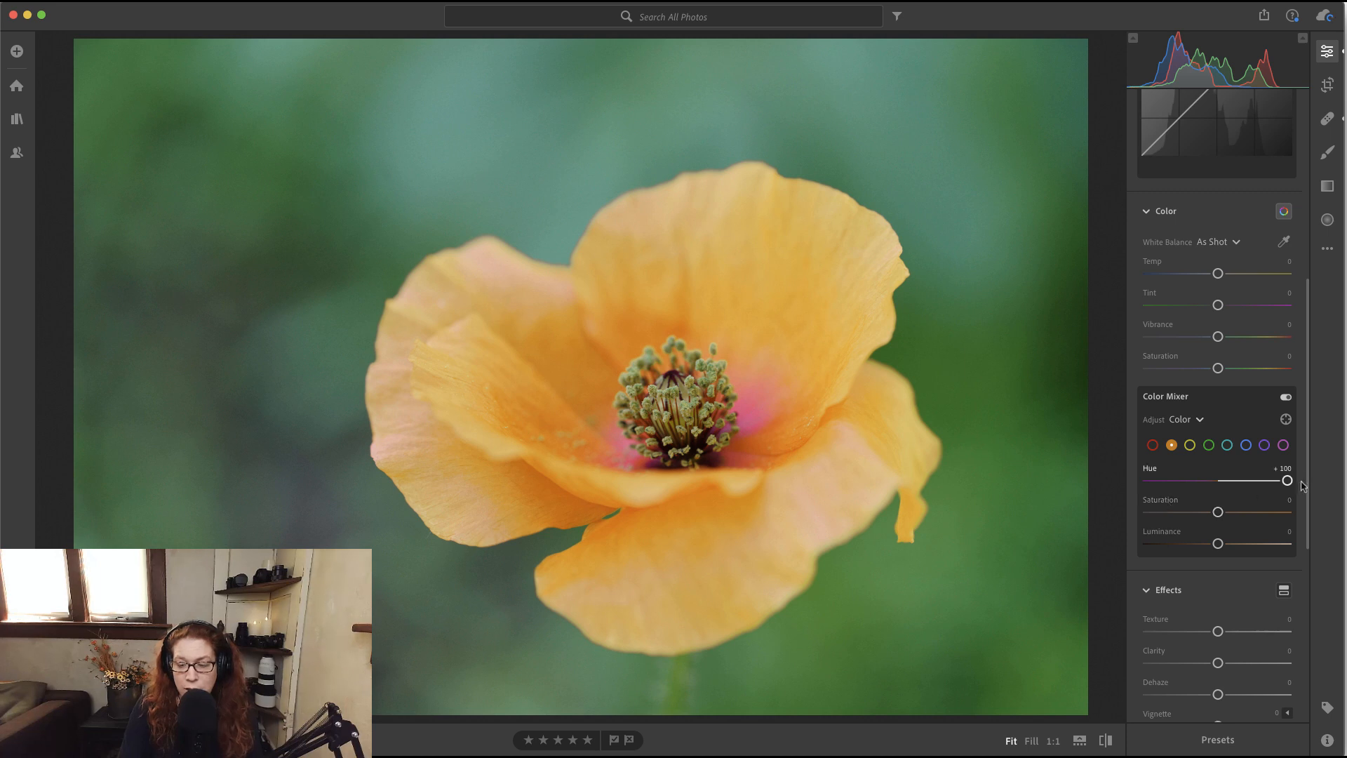
{"action": "double_click", "coordinate": [1149, 470]}
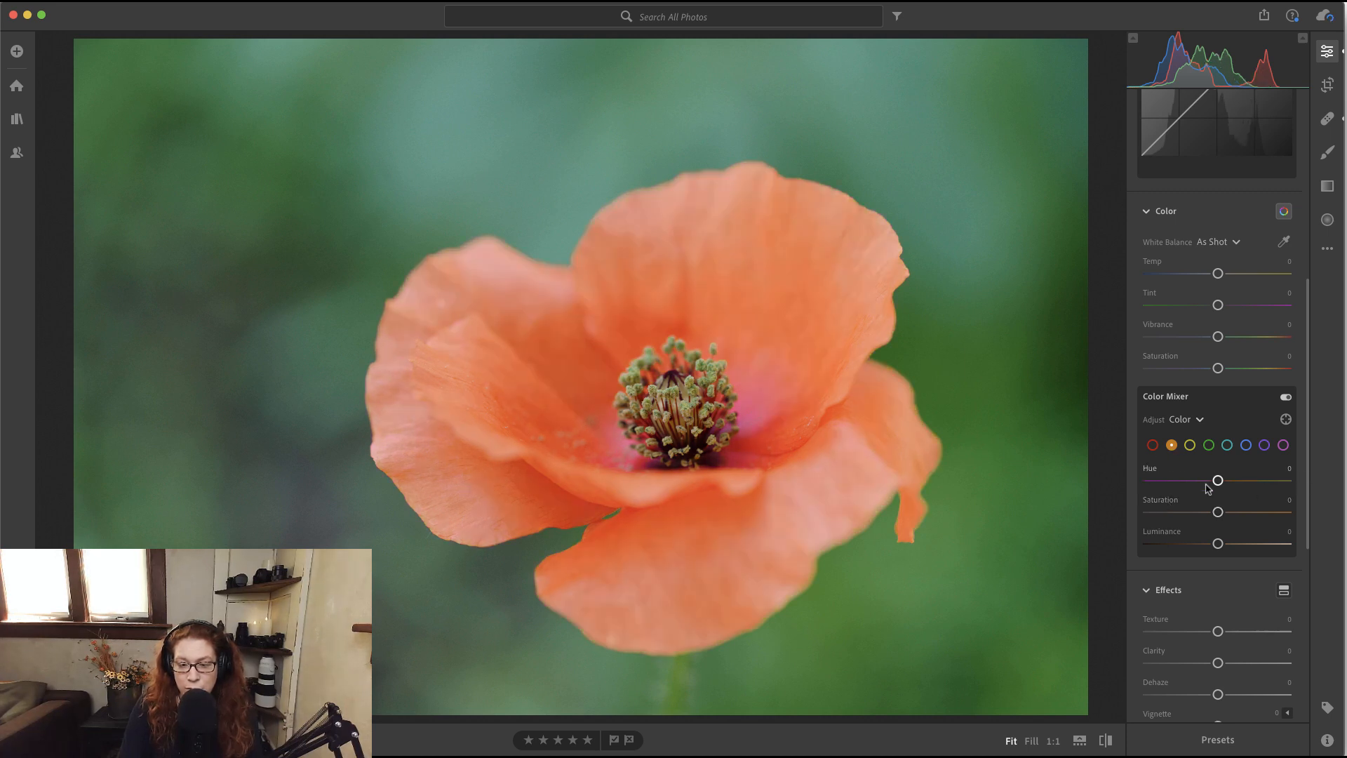
Step: Set the orange hue to -100 in the Color Mixer and inspect the petal edges at 1:1
{"action": "left_click_drag", "start_coordinate": [1217, 481], "coordinate": [1120, 484]}
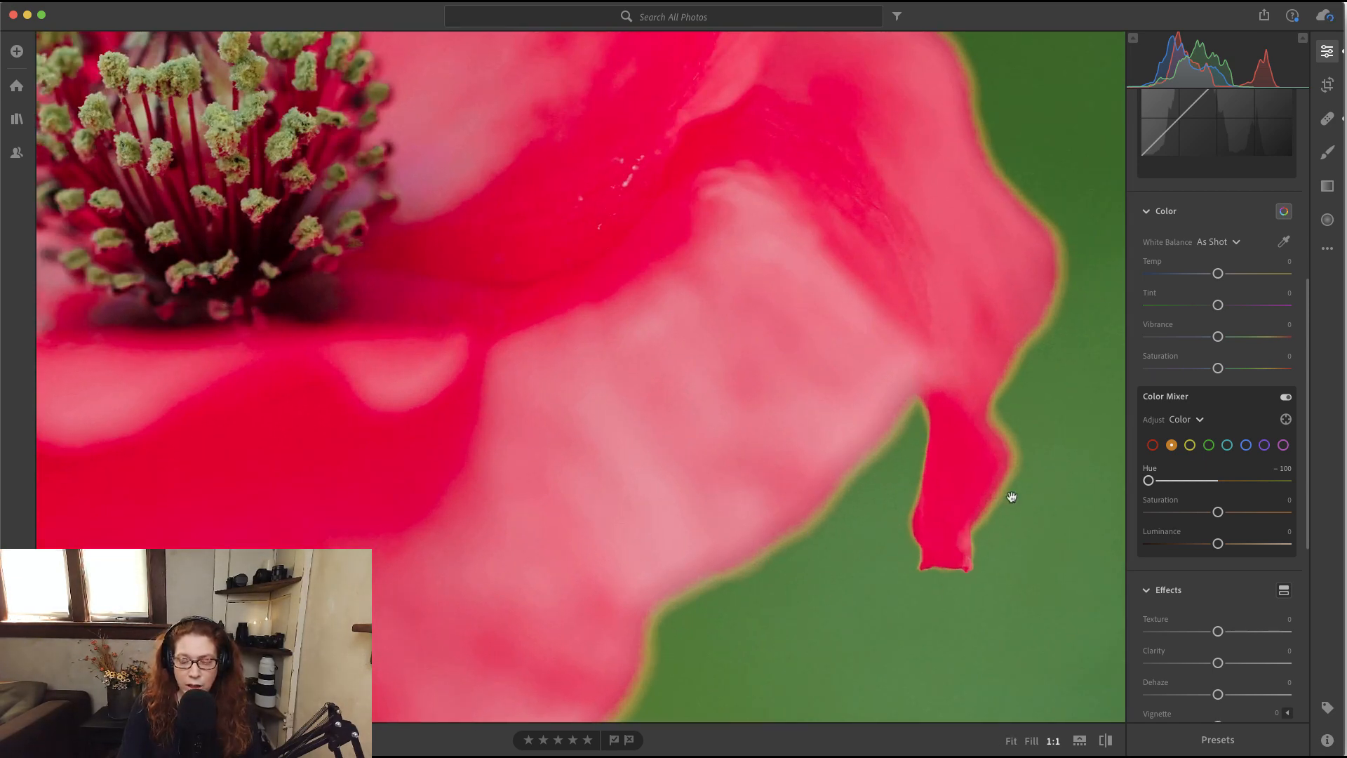
{"action": "left_click", "coordinate": [848, 524]}
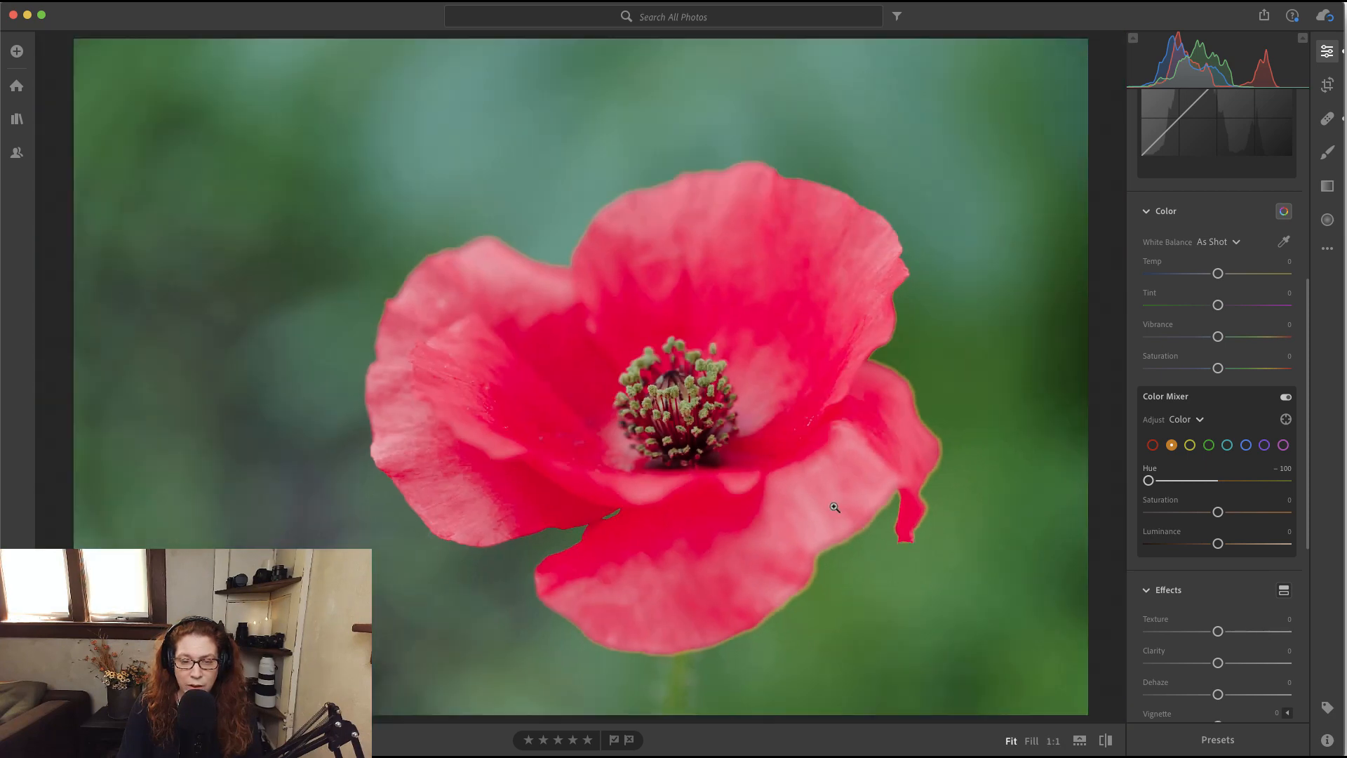
Step: Inspect the poppy's centre at 1:1, reset the orange hue, and inspect the petals at 1:1 again for comparison
{"action": "left_click", "coordinate": [787, 449]}
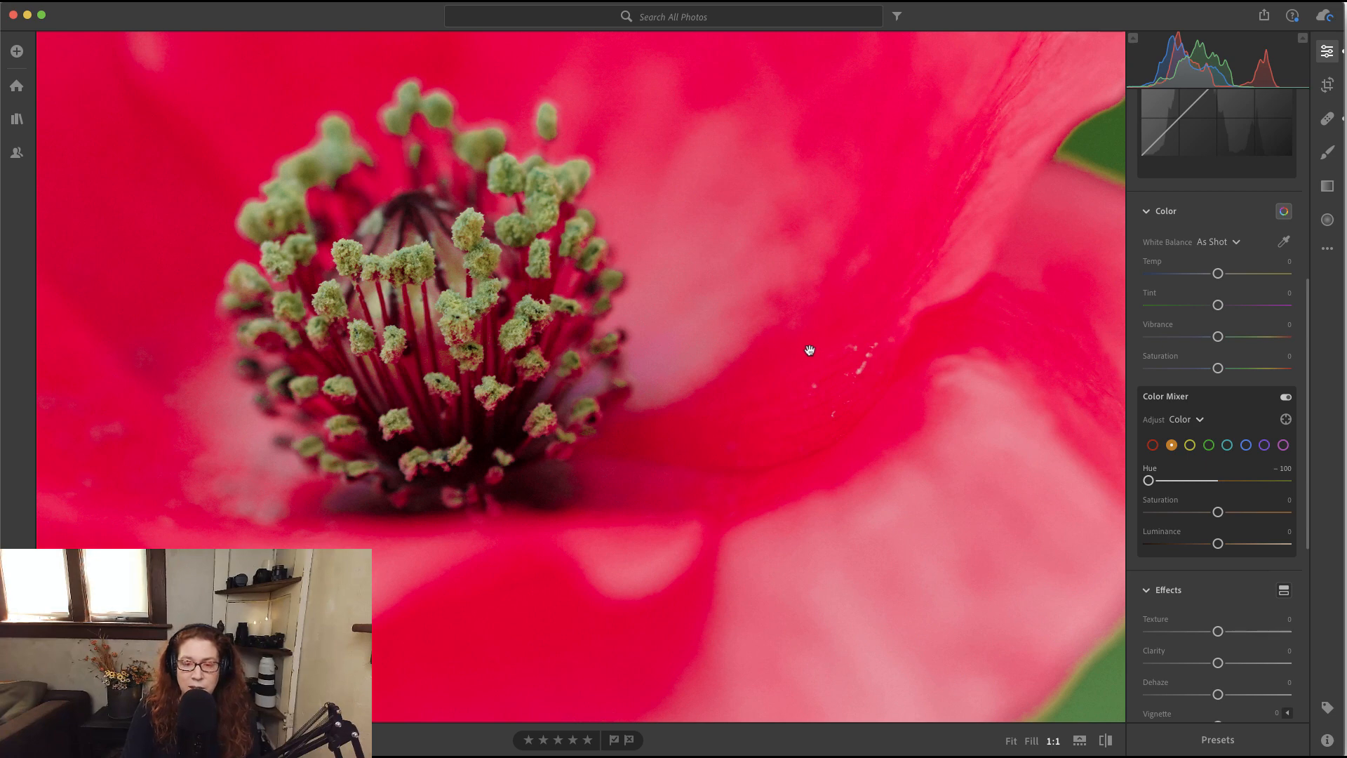
{"action": "left_click", "coordinate": [777, 414]}
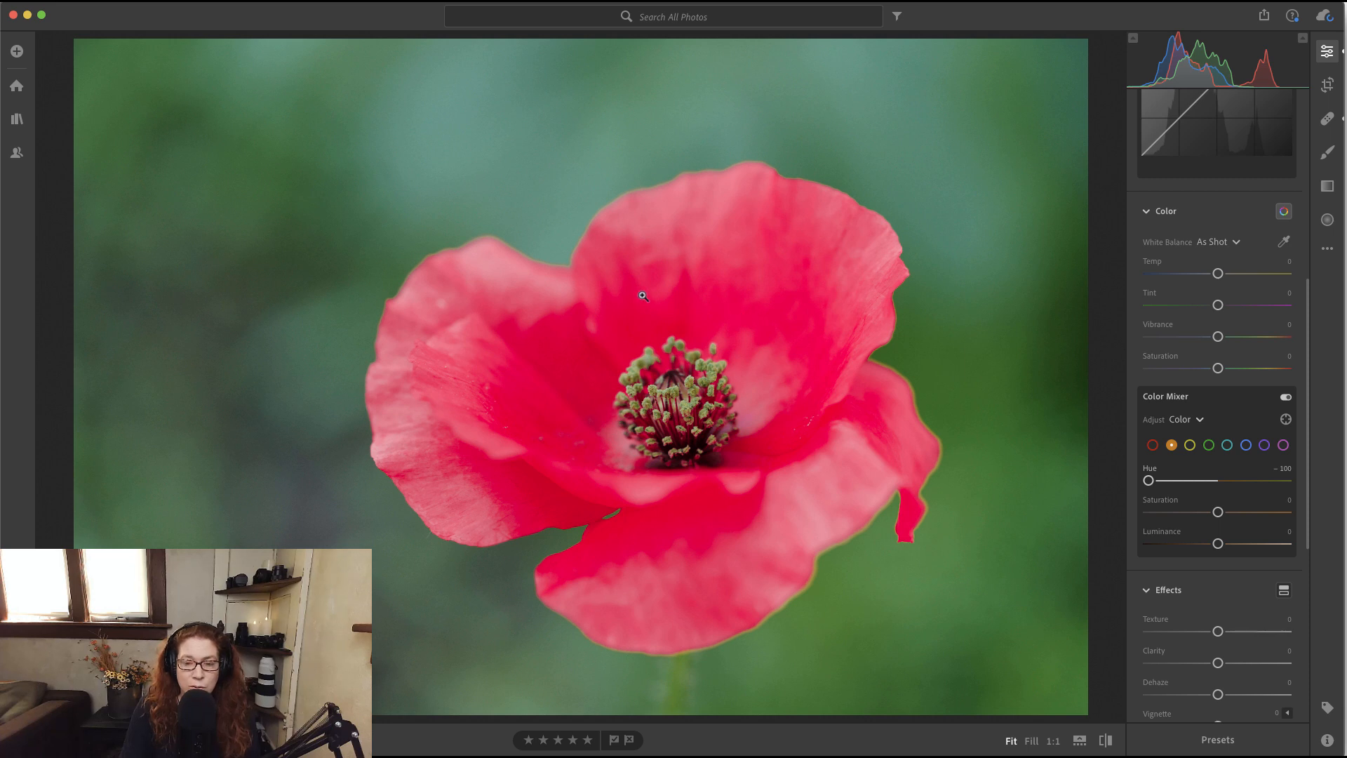
{"action": "double_click", "coordinate": [1151, 469]}
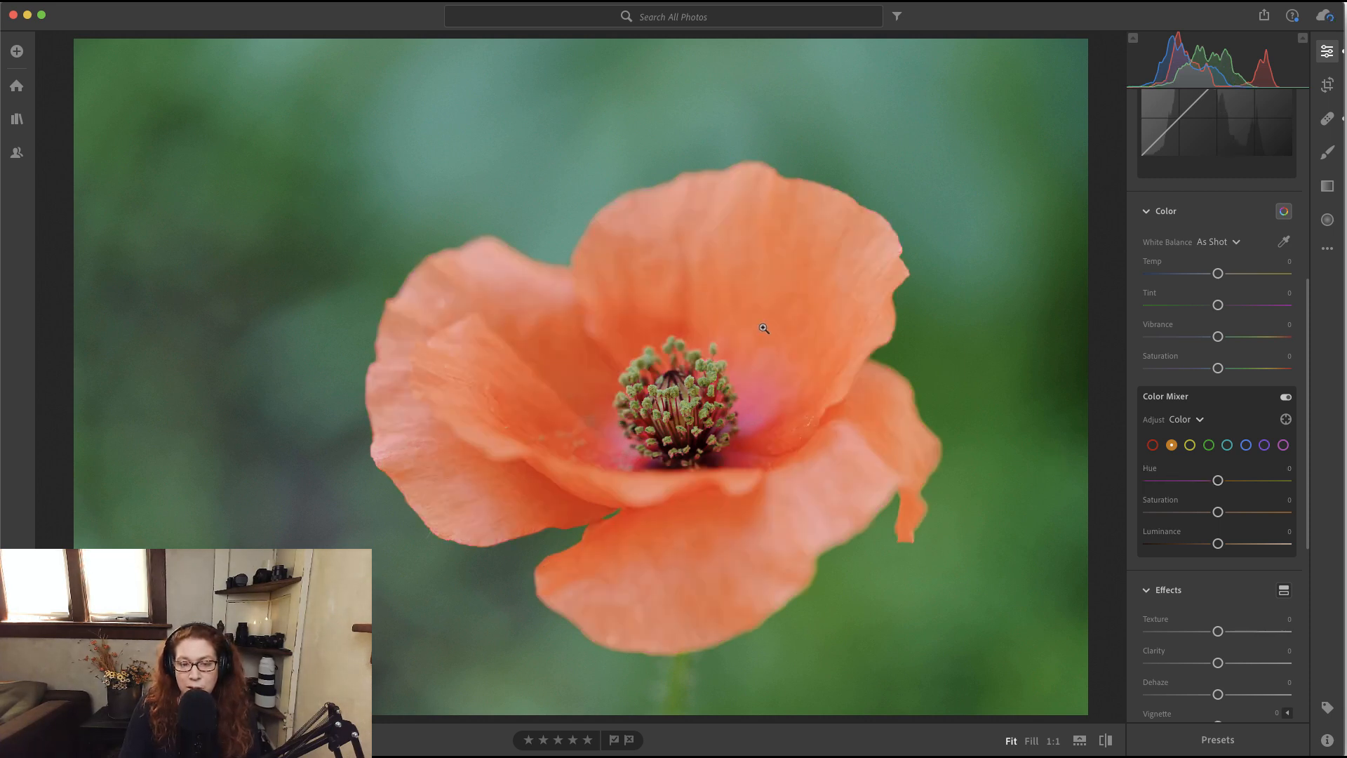
{"action": "left_click", "coordinate": [762, 327]}
{"action": "left_click", "coordinate": [817, 362]}
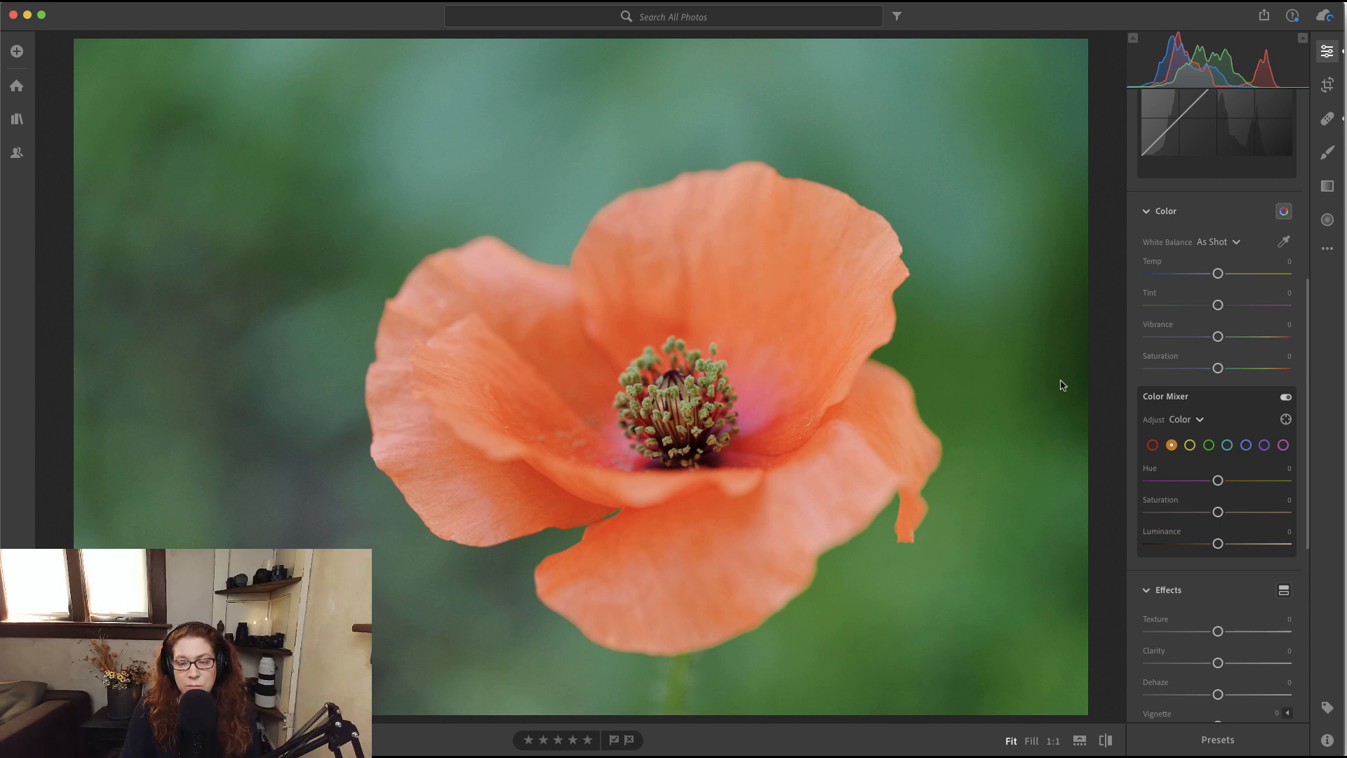
Step: Try orange hue values of -100 and -12 in the Color Mixer, resetting the hue after each
{"action": "left_click_drag", "start_coordinate": [1218, 482], "coordinate": [1148, 481]}
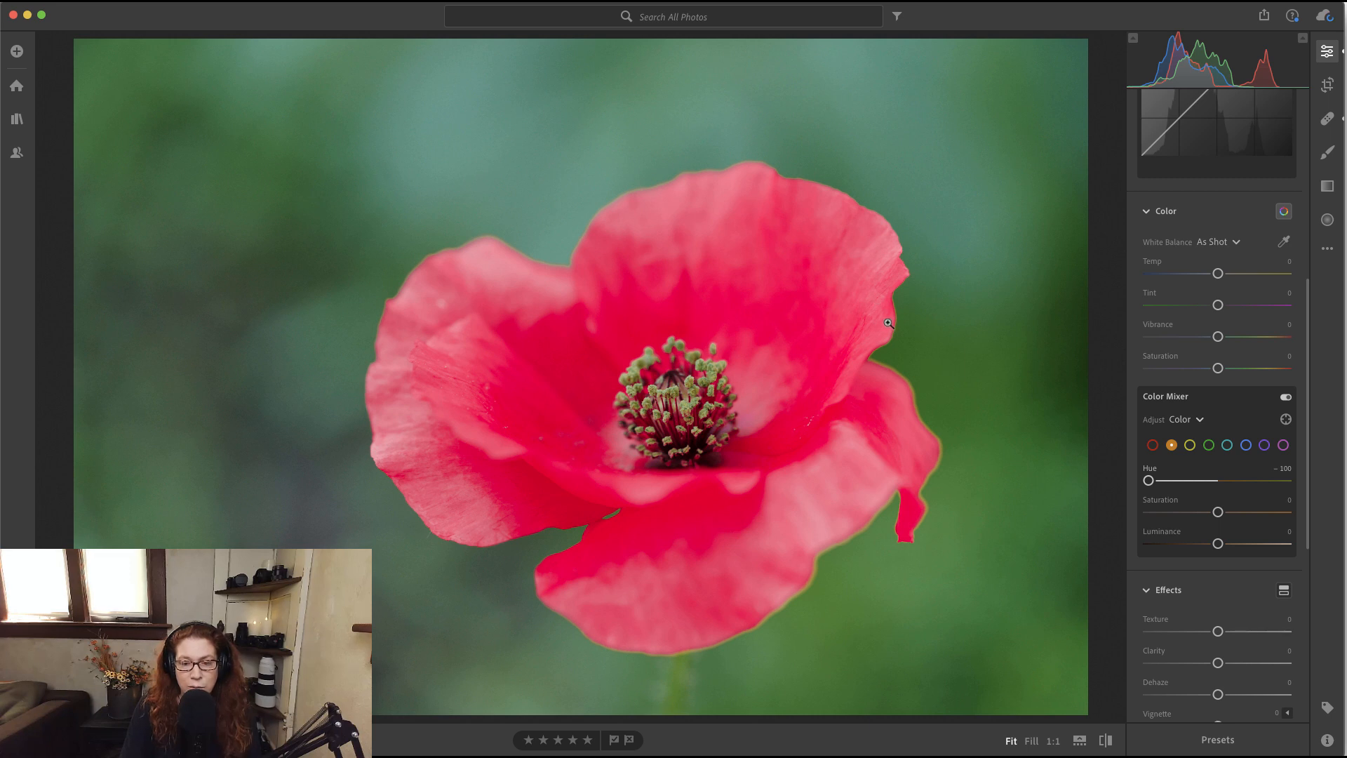
{"action": "left_click", "coordinate": [1151, 468]}
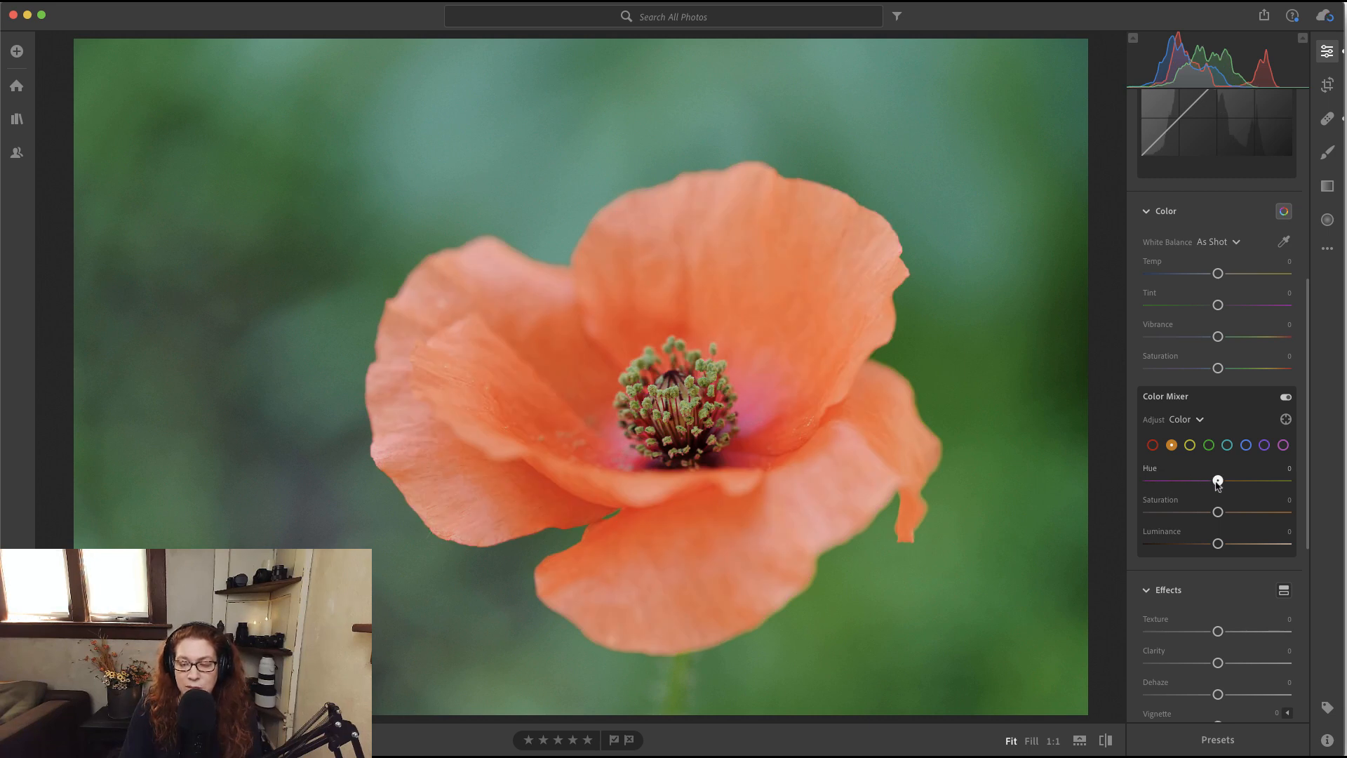
{"action": "left_click_drag", "start_coordinate": [1217, 481], "coordinate": [1198, 483]}
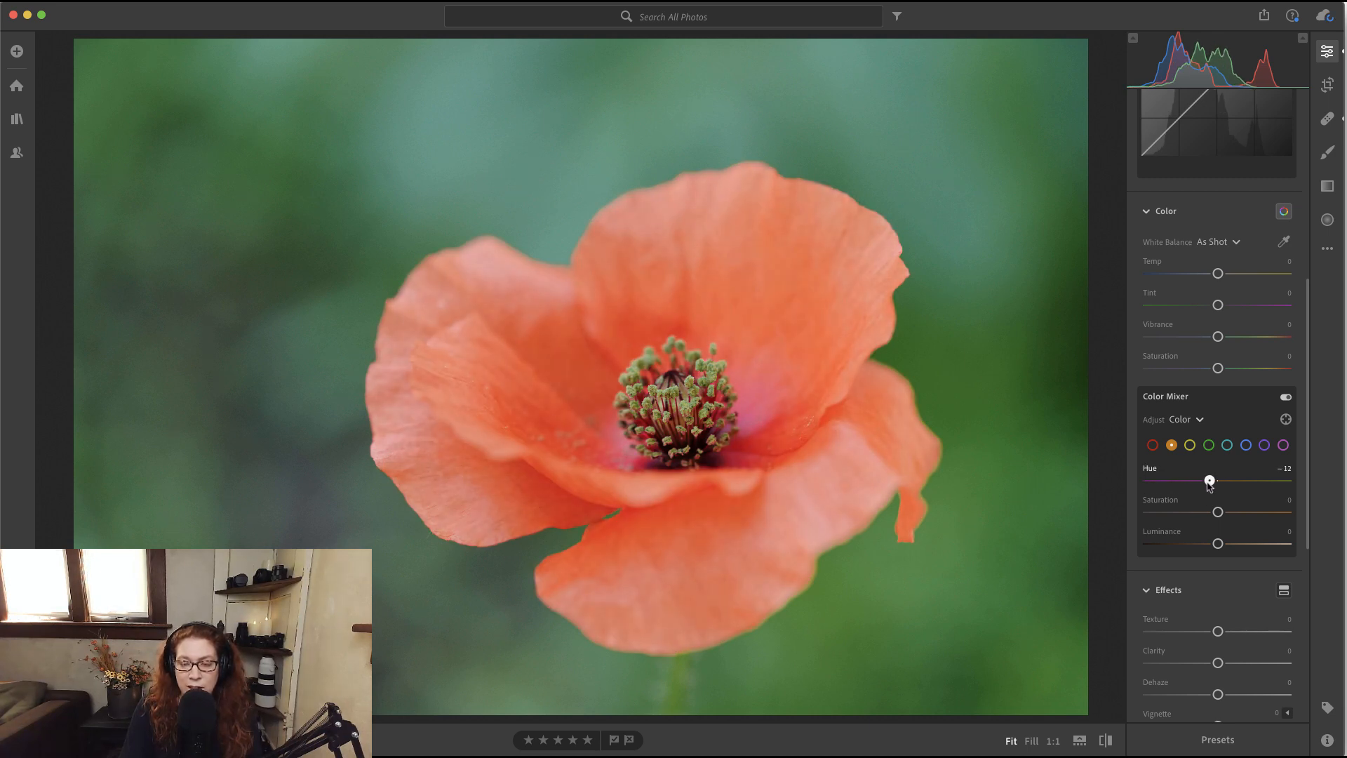
{"action": "left_click", "coordinate": [1147, 470]}
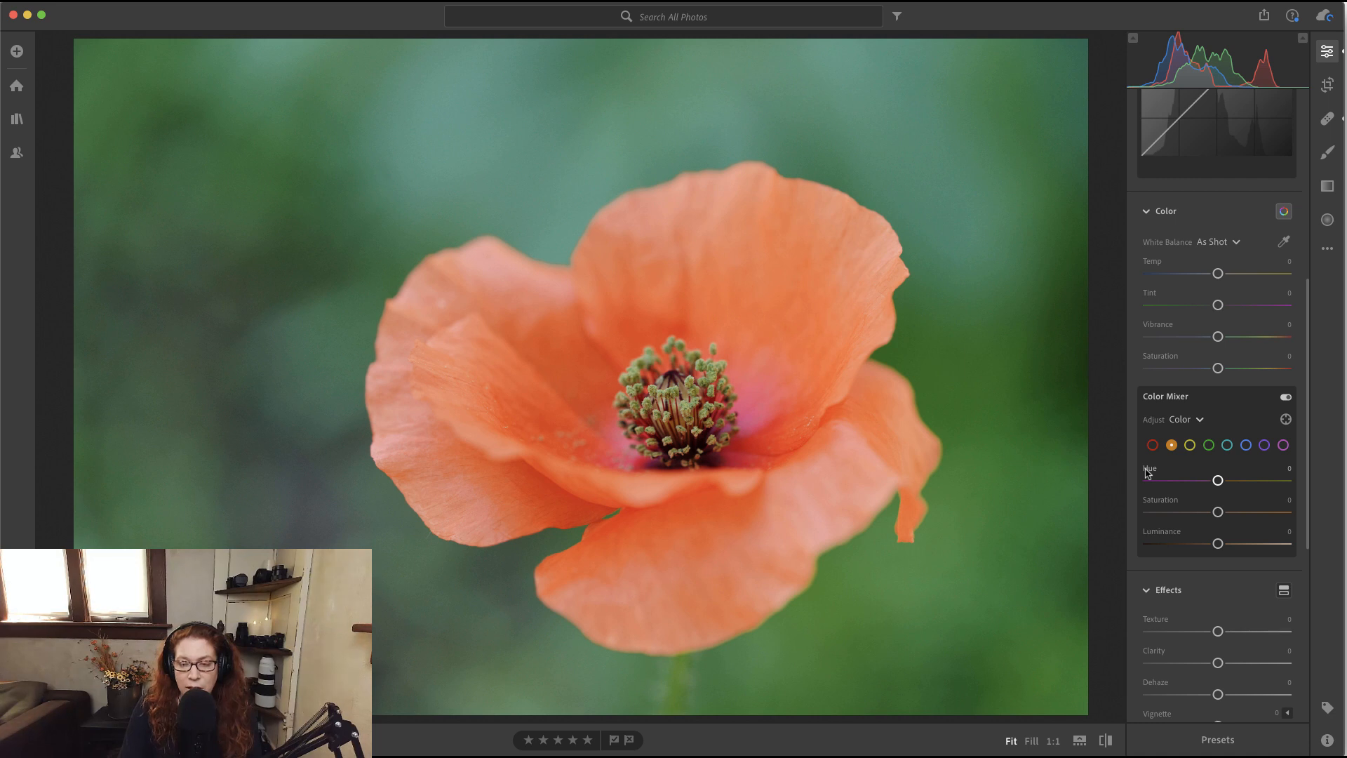
Step: Lower the orange saturation to -16 and the green saturation to -46 in the Color Mixer
{"action": "left_click_drag", "start_coordinate": [1217, 513], "coordinate": [1185, 512]}
{"action": "left_click", "coordinate": [1208, 444]}
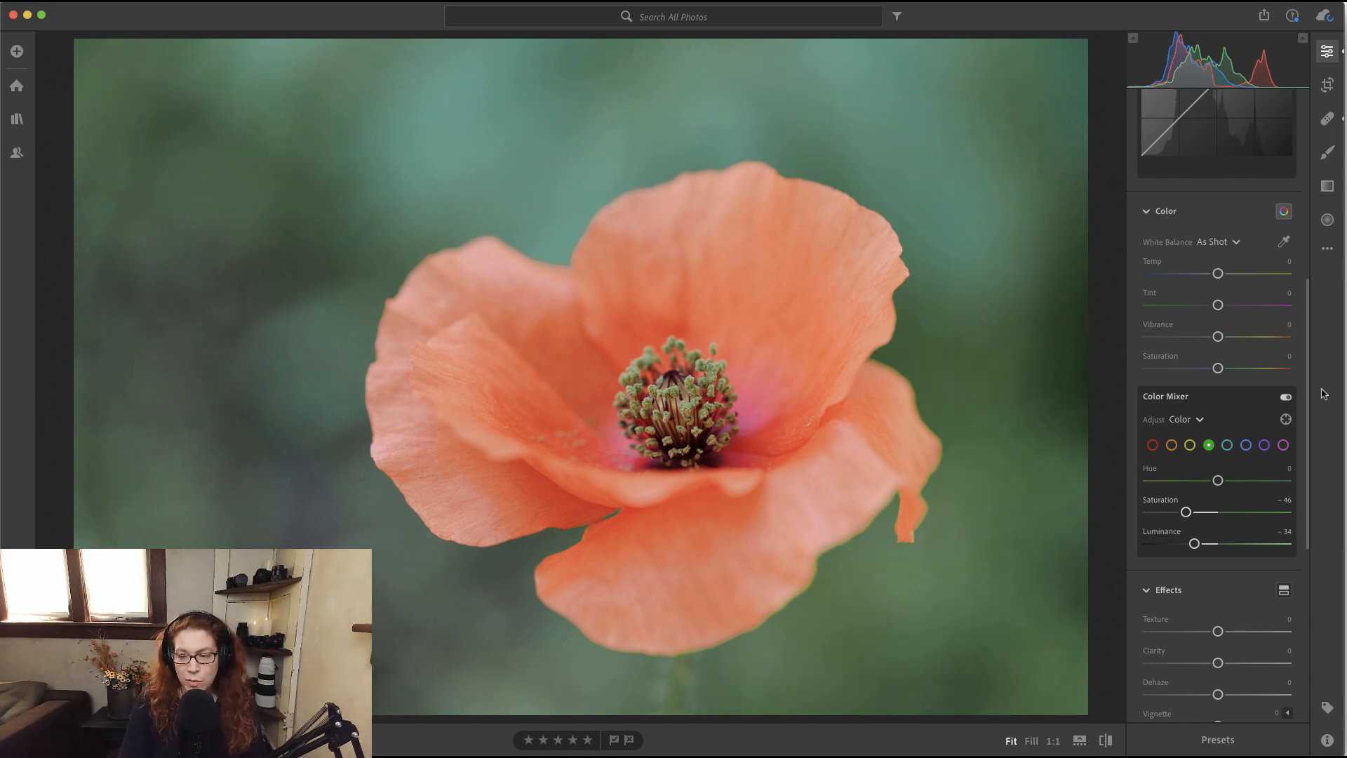
Step: Paint a local adjustment with Texture +83 over the poppy's stamens and enlarge the brush to size 12
{"action": "left_click", "coordinate": [1322, 155]}
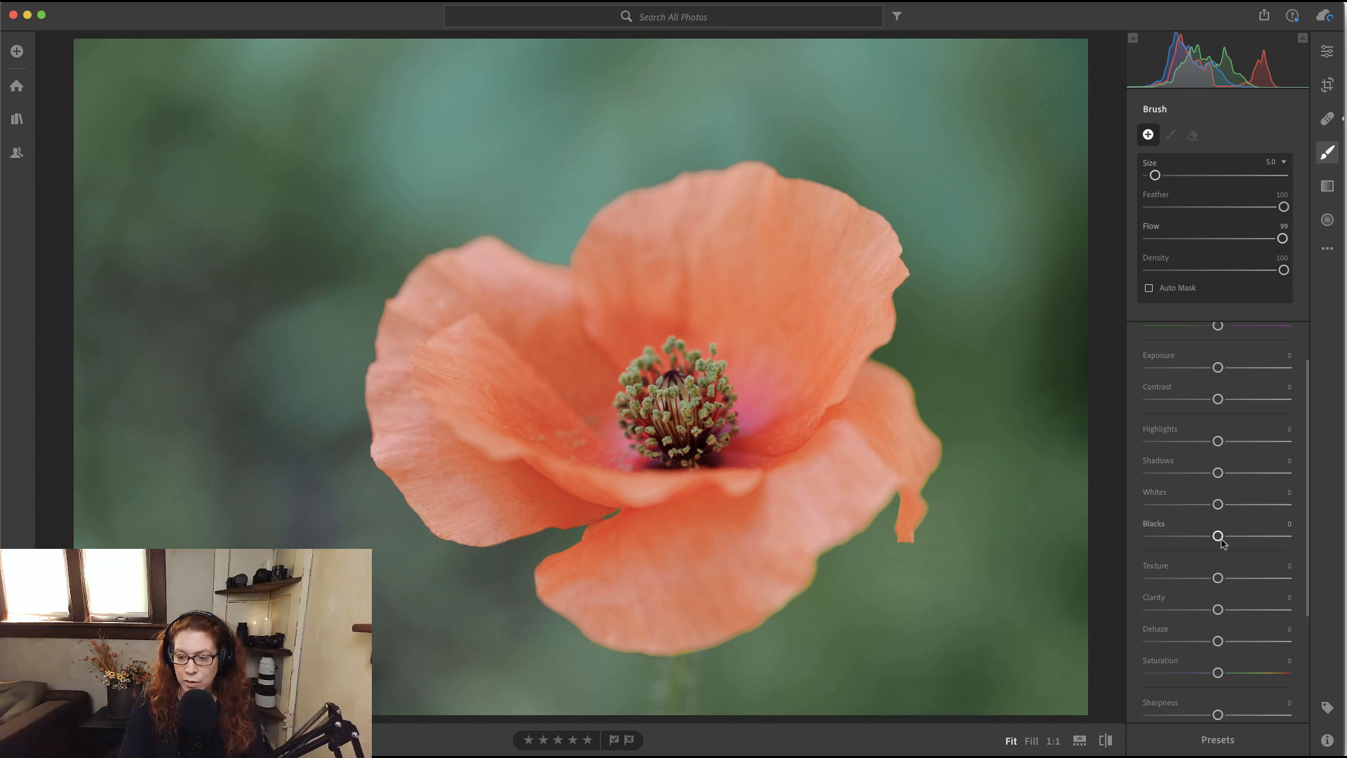
{"action": "left_click_drag", "start_coordinate": [1218, 578], "coordinate": [1275, 579]}
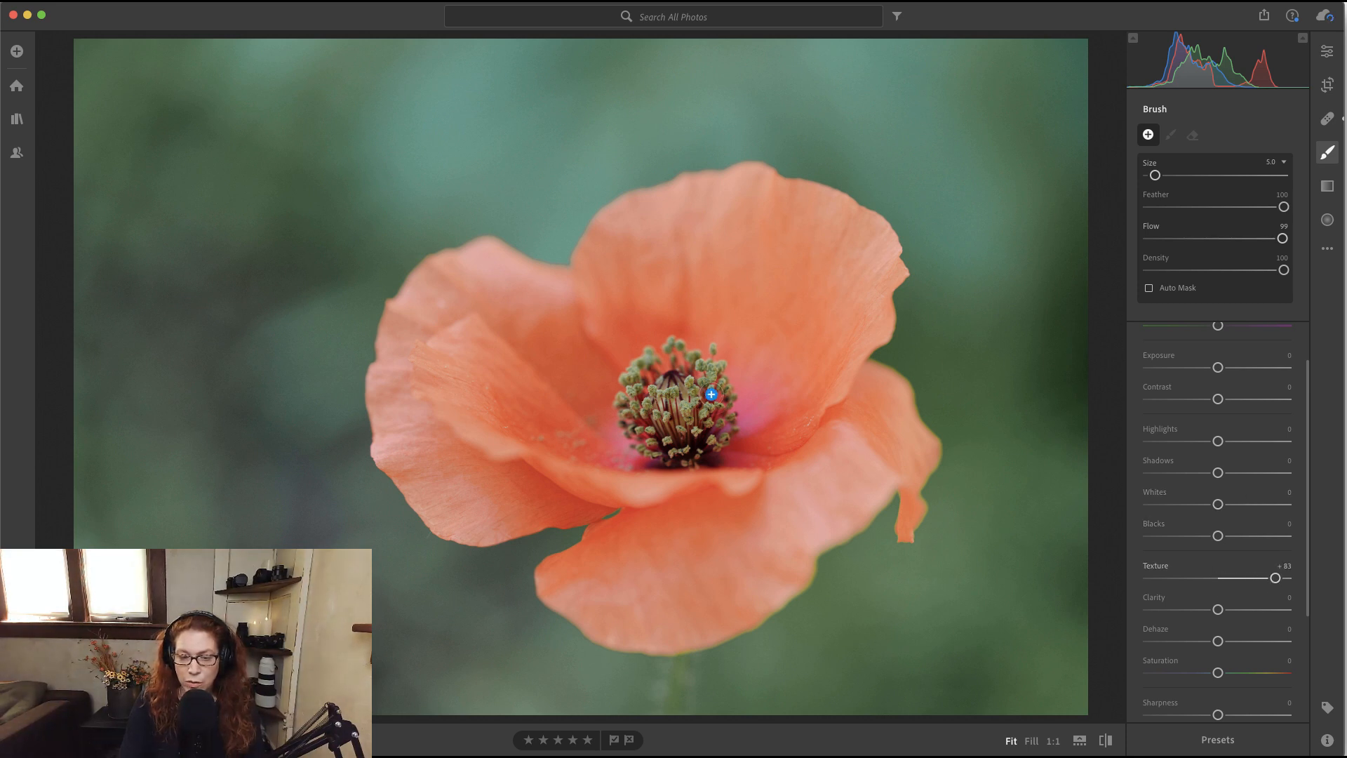
{"action": "left_click_drag", "start_coordinate": [668, 383], "coordinate": [657, 400]}
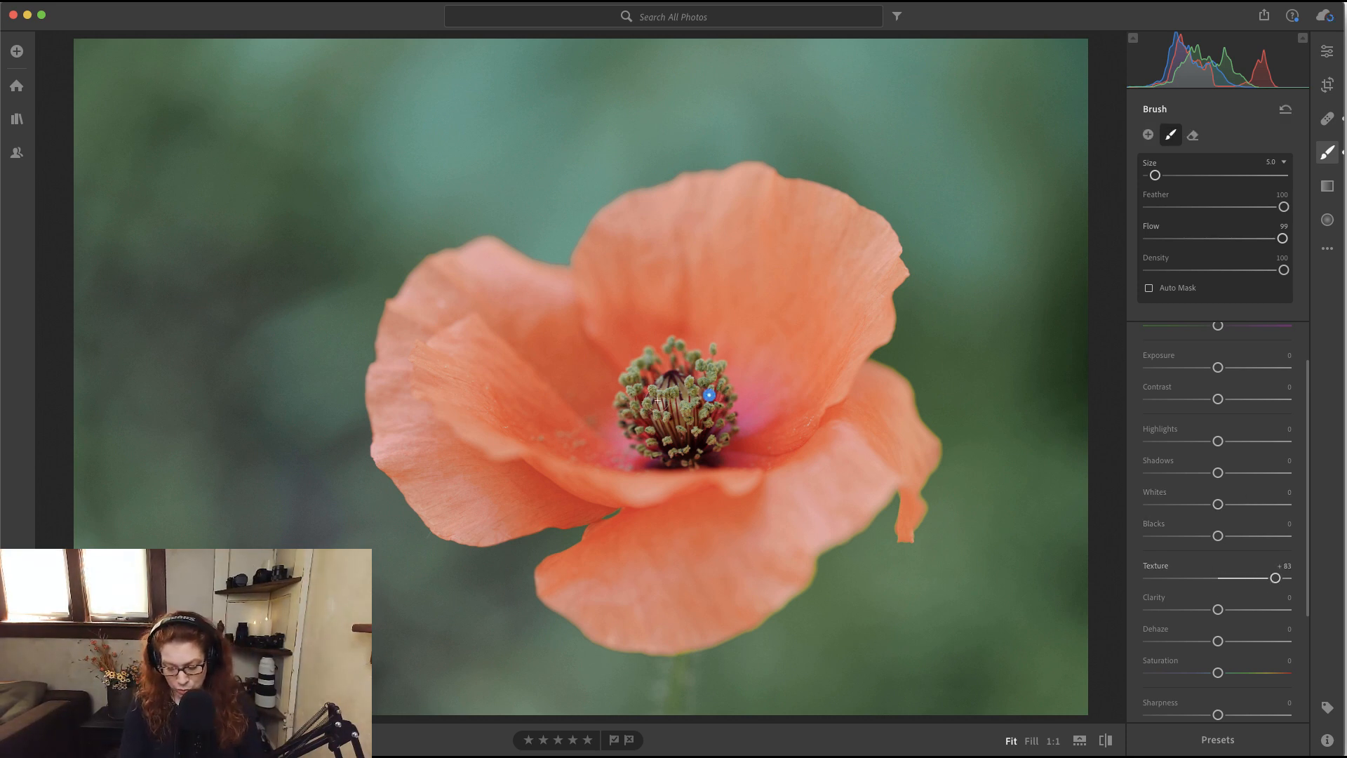
{"action": "key", "text": "bracketright"}
{"action": "key", "text": "bracketright"}
{"action": "key", "text": "bracketright"}
{"action": "key", "text": "bracketright"}
{"action": "key", "text": "bracketright"}
{"action": "key", "text": "bracketright"}
{"action": "key", "text": "bracketright"}
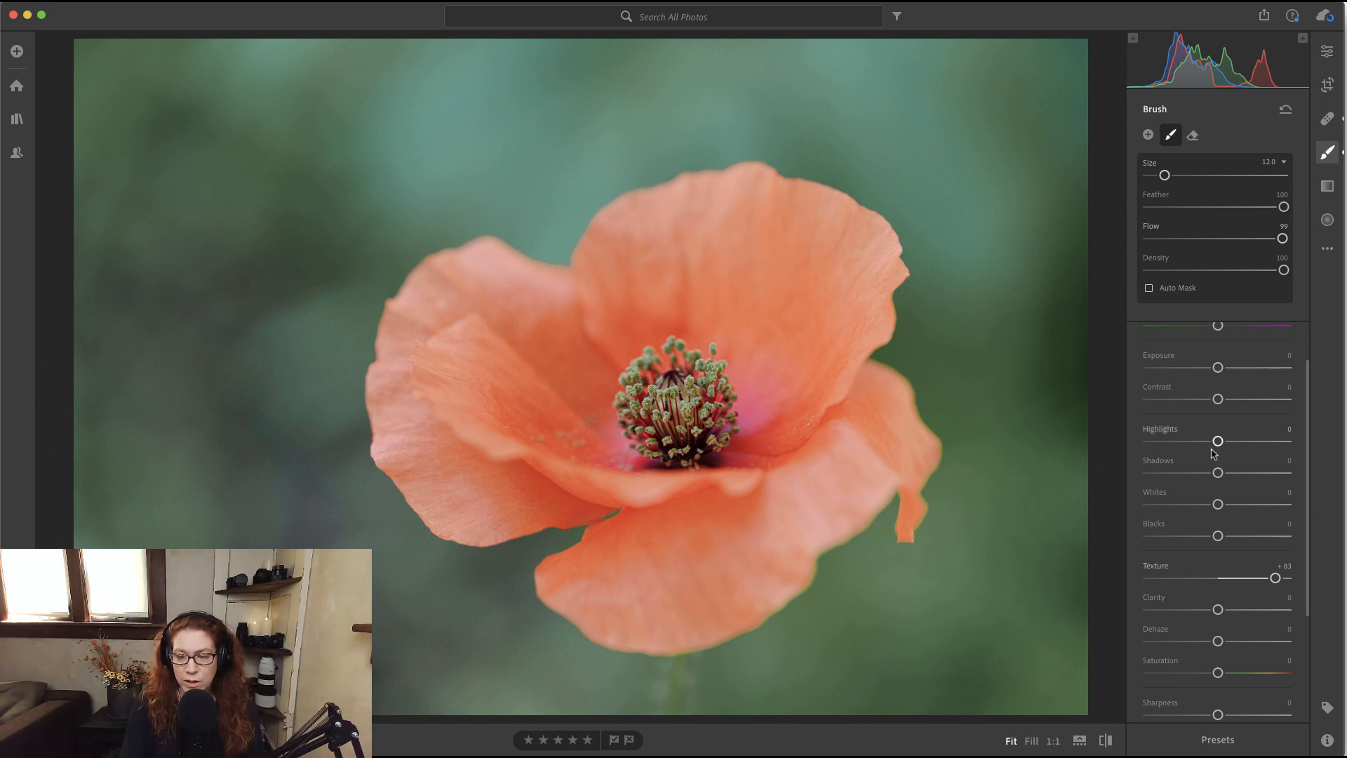
Step: Warm the brushed flower centre by setting its Tint to +35 and its Temp to +94
{"action": "scroll", "coordinate": [1219, 386], "scroll_direction": "up", "scroll_amount": 2}
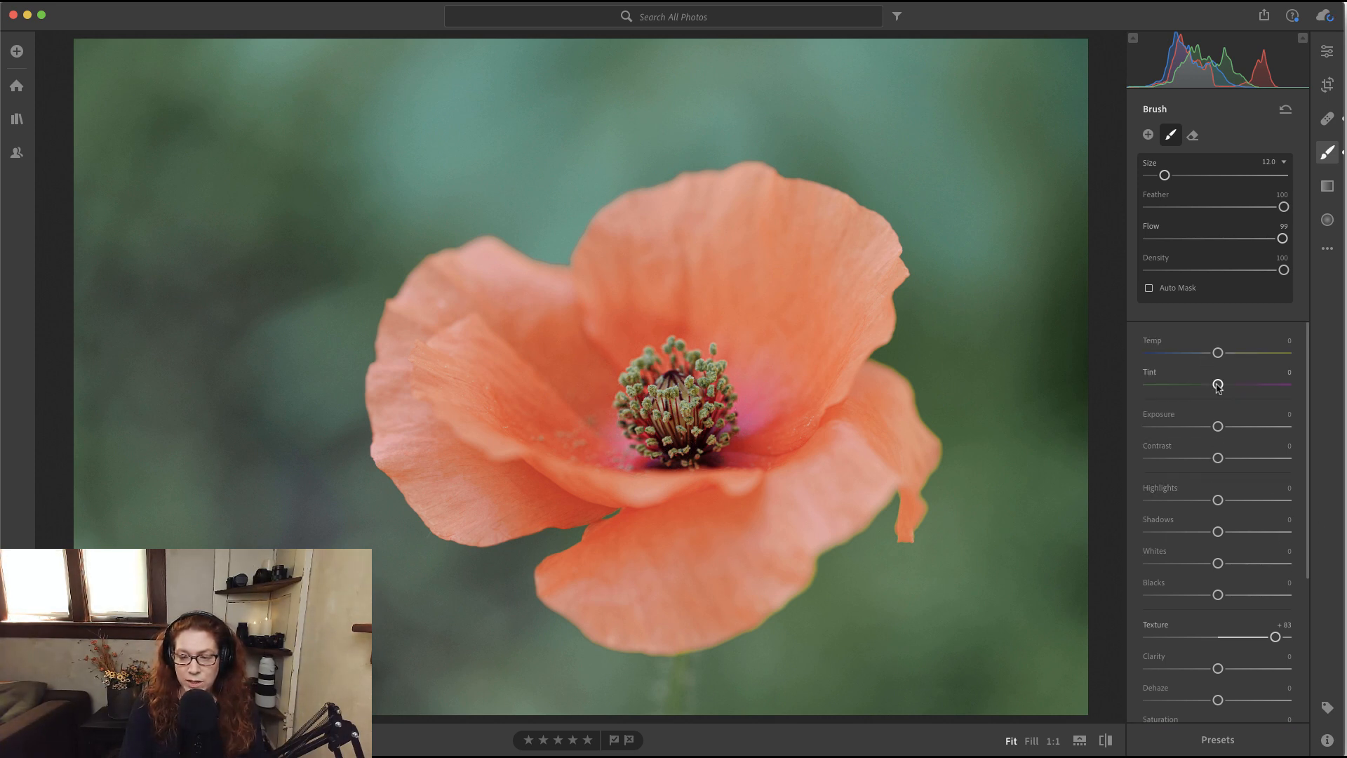
{"action": "mouse_move", "coordinate": [1218, 384]}
{"action": "left_mouse_down"}
{"action": "mouse_move", "coordinate": [1257, 386]}
{"action": "mouse_move", "coordinate": [1237, 386]}
{"action": "mouse_move", "coordinate": [1233, 355]}
{"action": "mouse_move", "coordinate": [1262, 354]}
{"action": "left_mouse_up"}
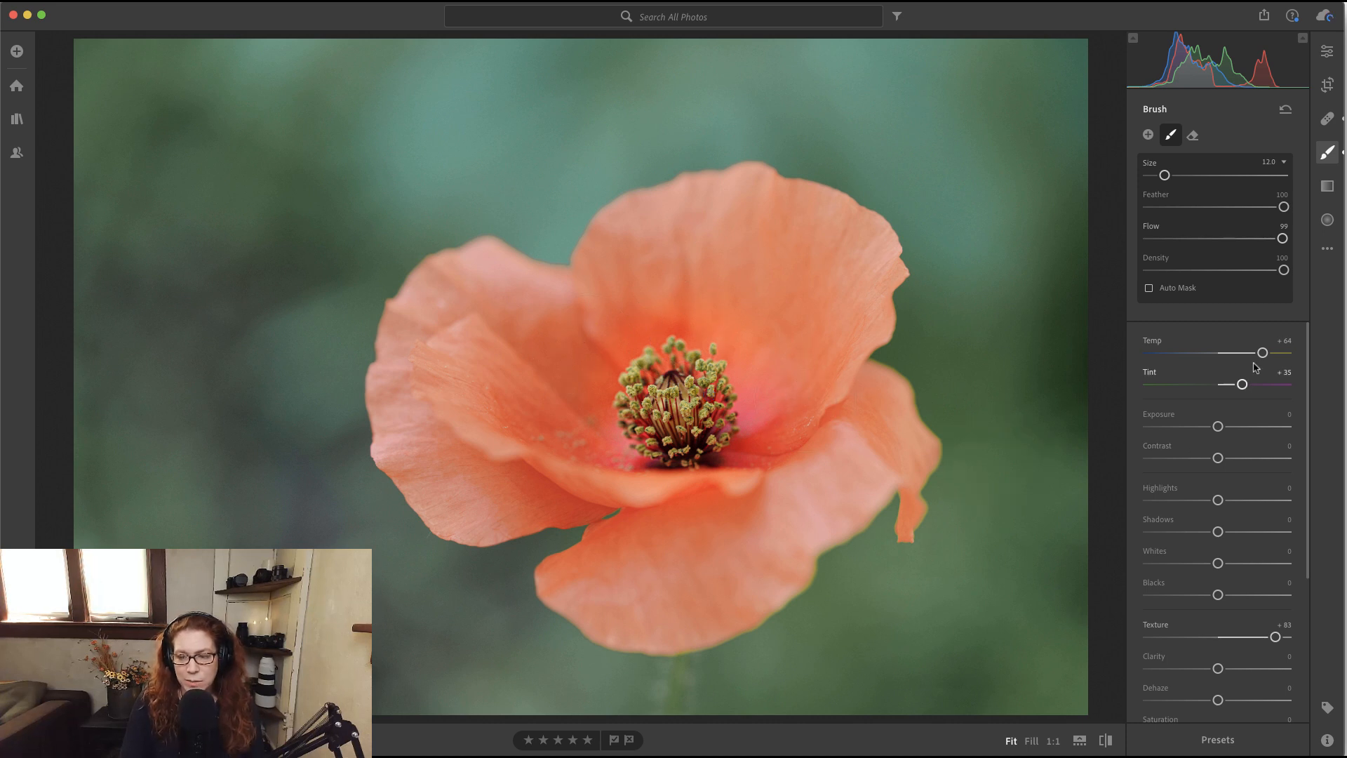
{"action": "mouse_move", "coordinate": [1262, 353]}
{"action": "left_mouse_down"}
{"action": "mouse_move", "coordinate": [1236, 356]}
{"action": "mouse_move", "coordinate": [1260, 356]}
{"action": "left_mouse_up"}
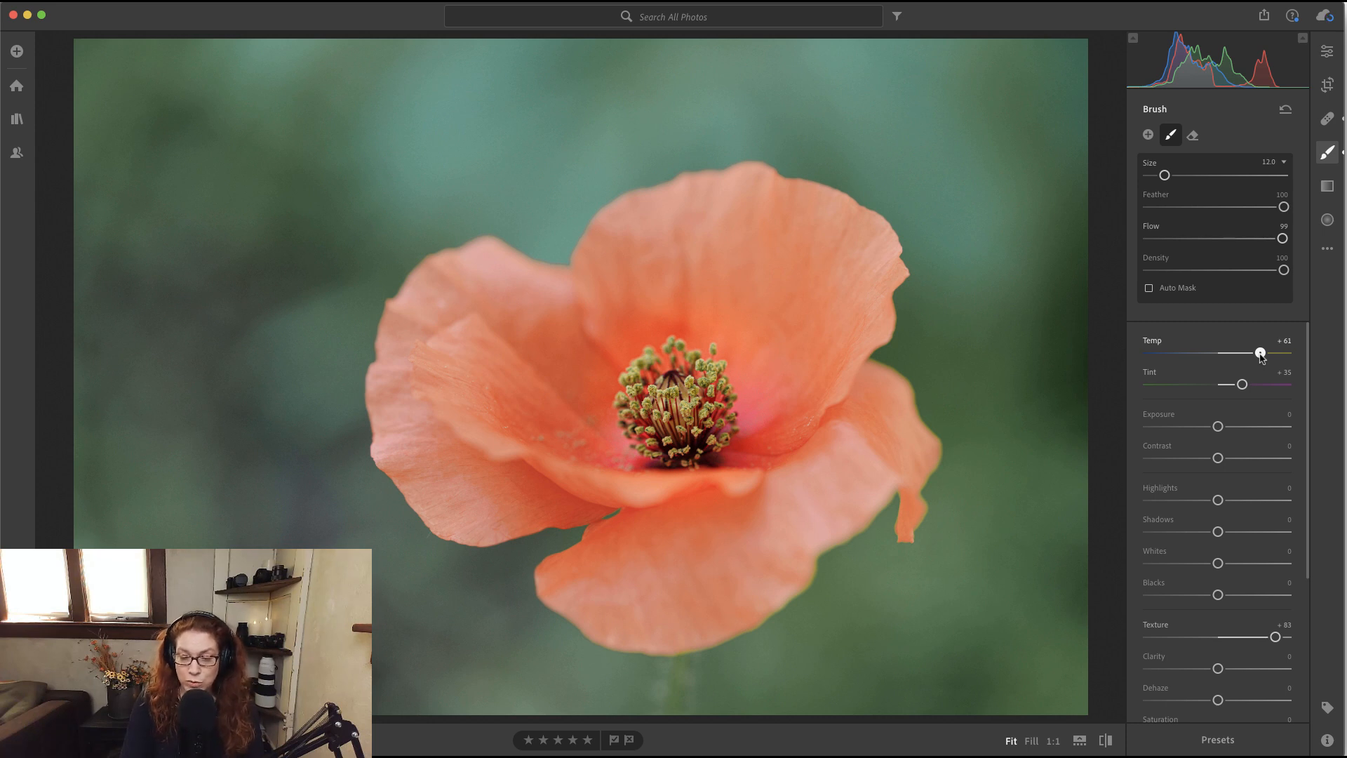
{"action": "left_click_drag", "start_coordinate": [1261, 356], "coordinate": [1284, 357]}
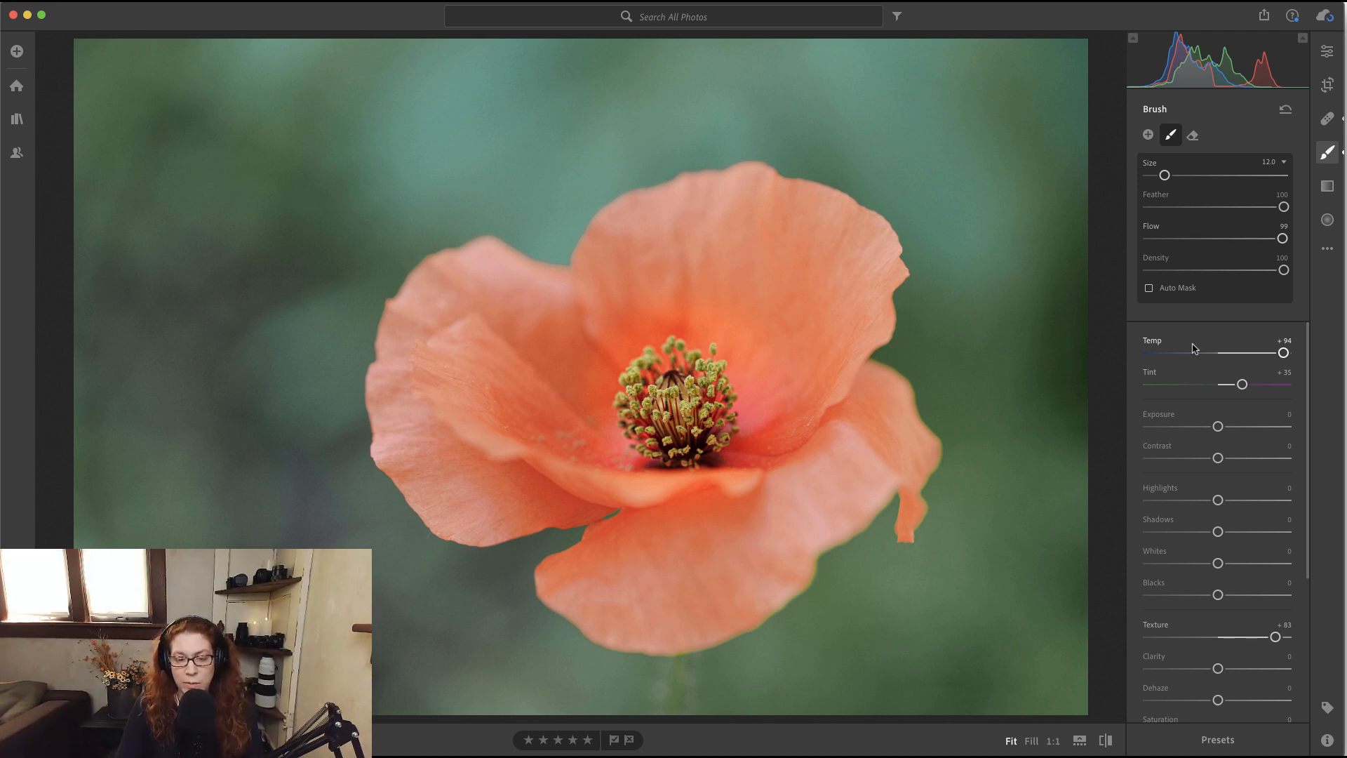
Step: Set the mask eraser to size 11, check the stamen mask with the overlay, and close the brush adjustment
{"action": "left_click", "coordinate": [1193, 135]}
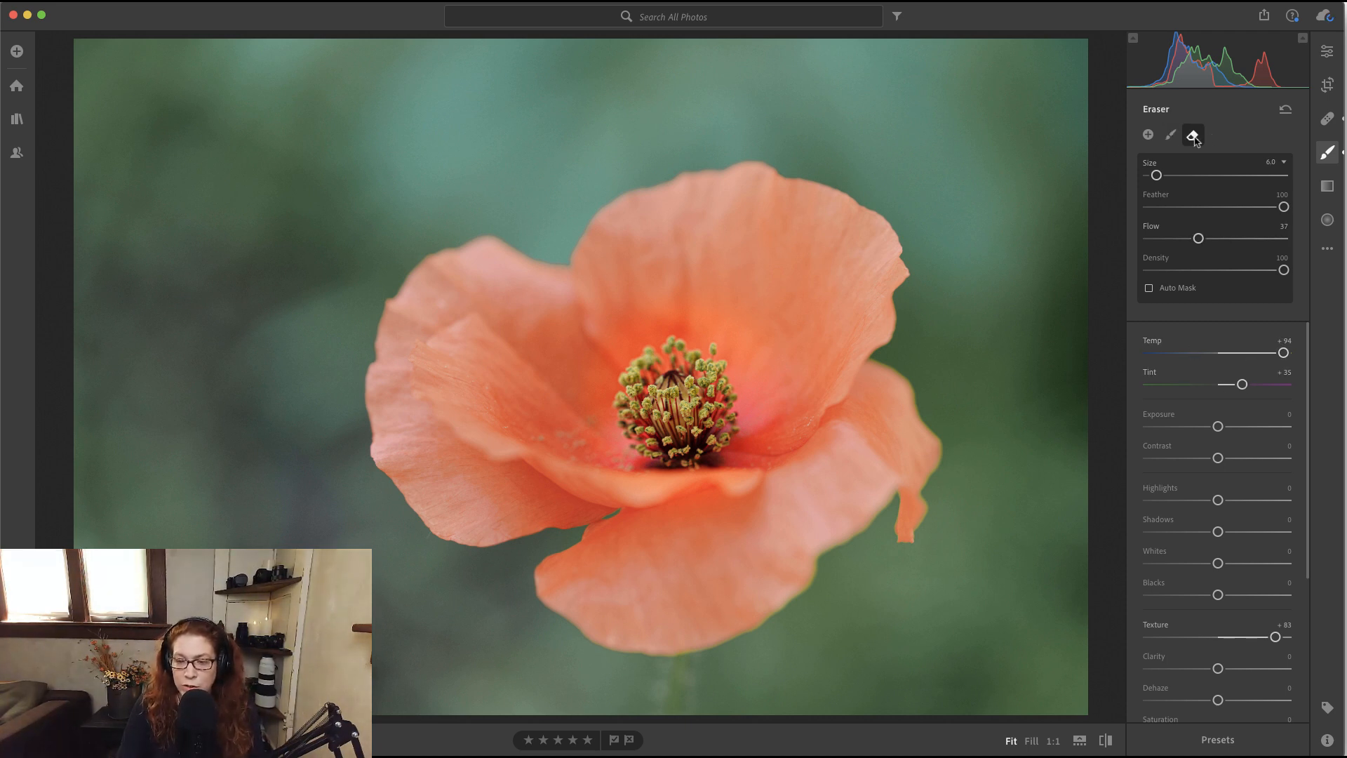
{"action": "key", "text": "bracketright"}
{"action": "key", "text": "bracketright"}
{"action": "key", "text": "bracketright"}
{"action": "key", "text": "bracketright"}
{"action": "key", "text": "bracketright"}
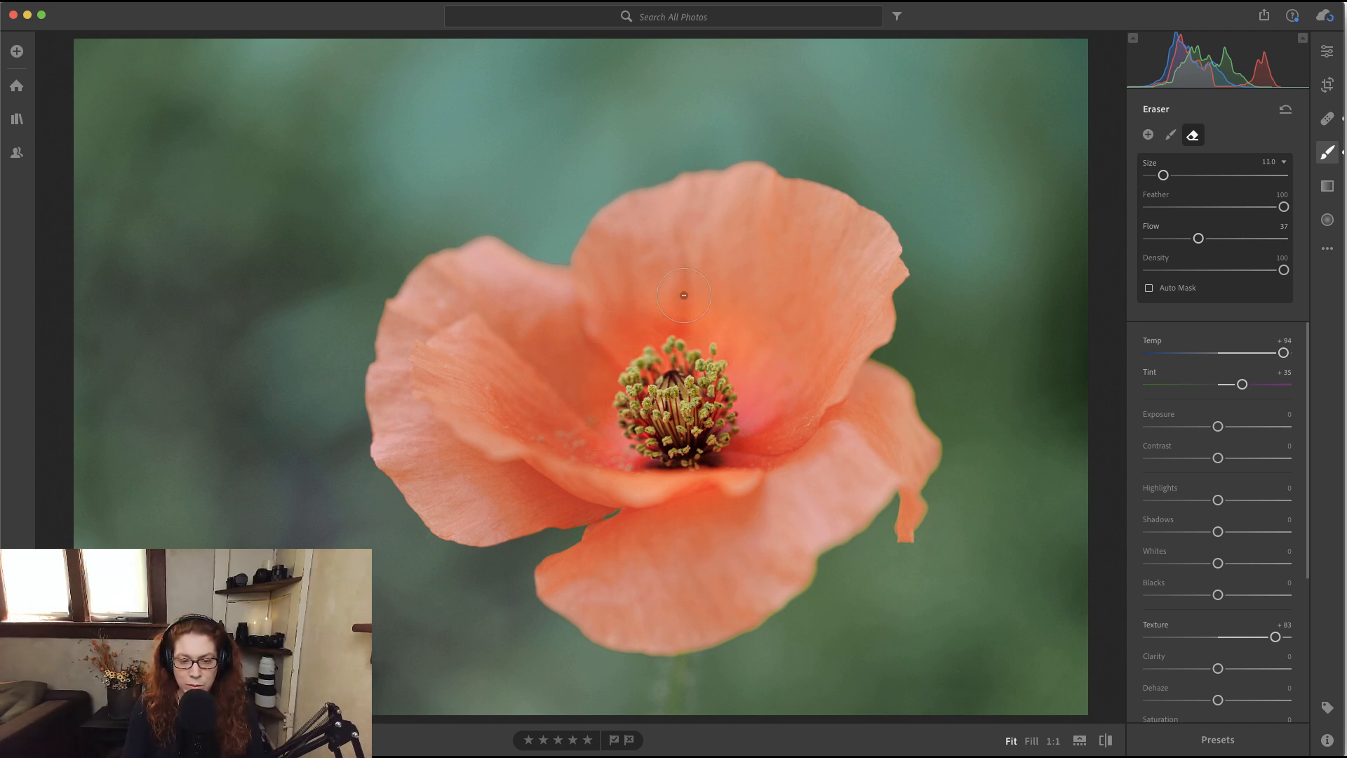
{"action": "key", "text": "o"}
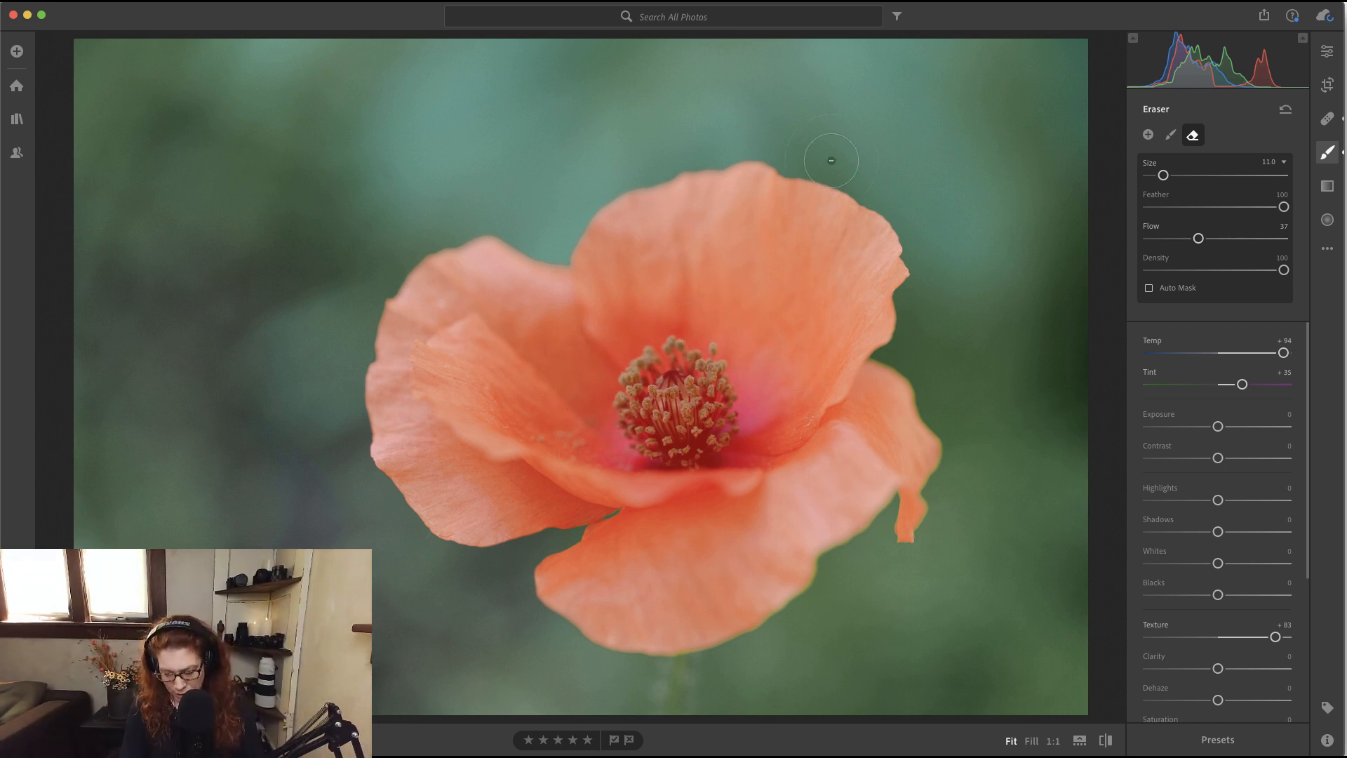
{"action": "key", "text": "h"}
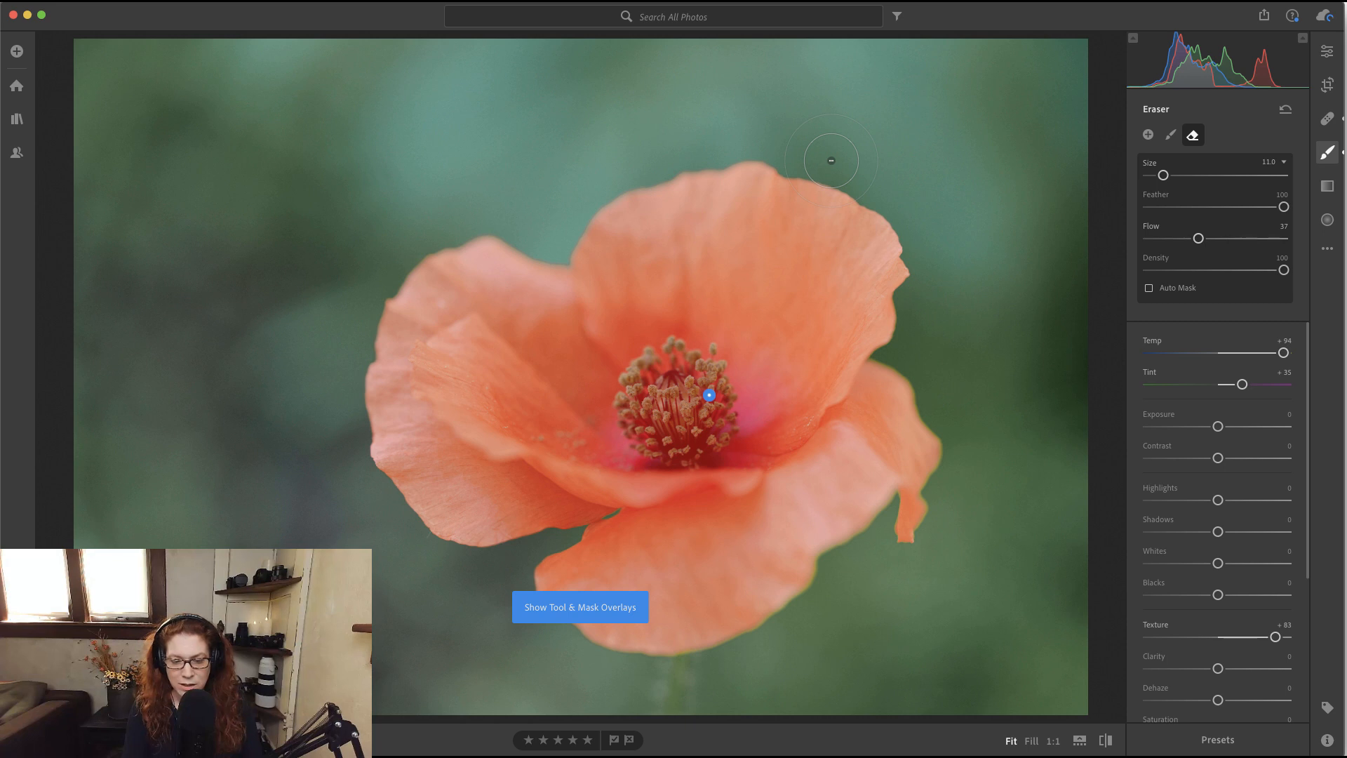
{"action": "key", "text": "h"}
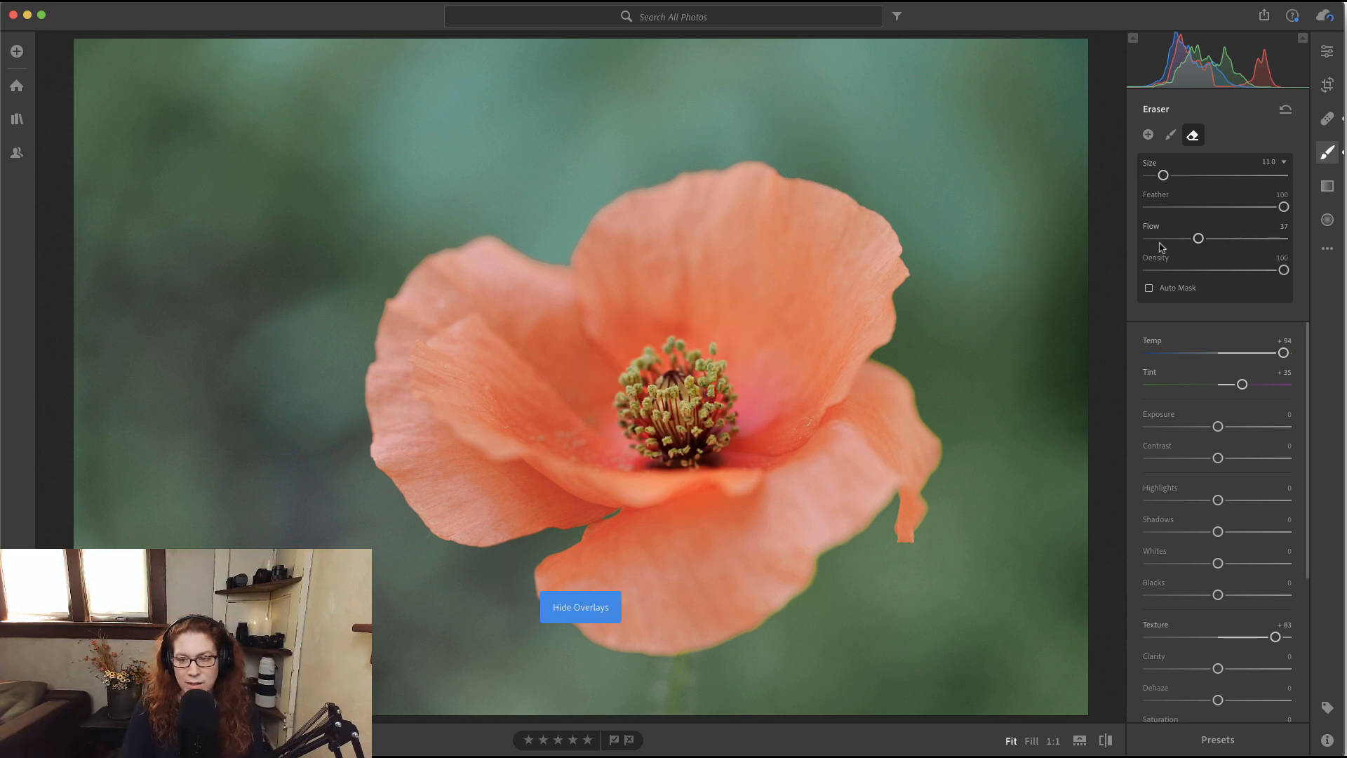
{"action": "left_click", "coordinate": [1171, 136]}
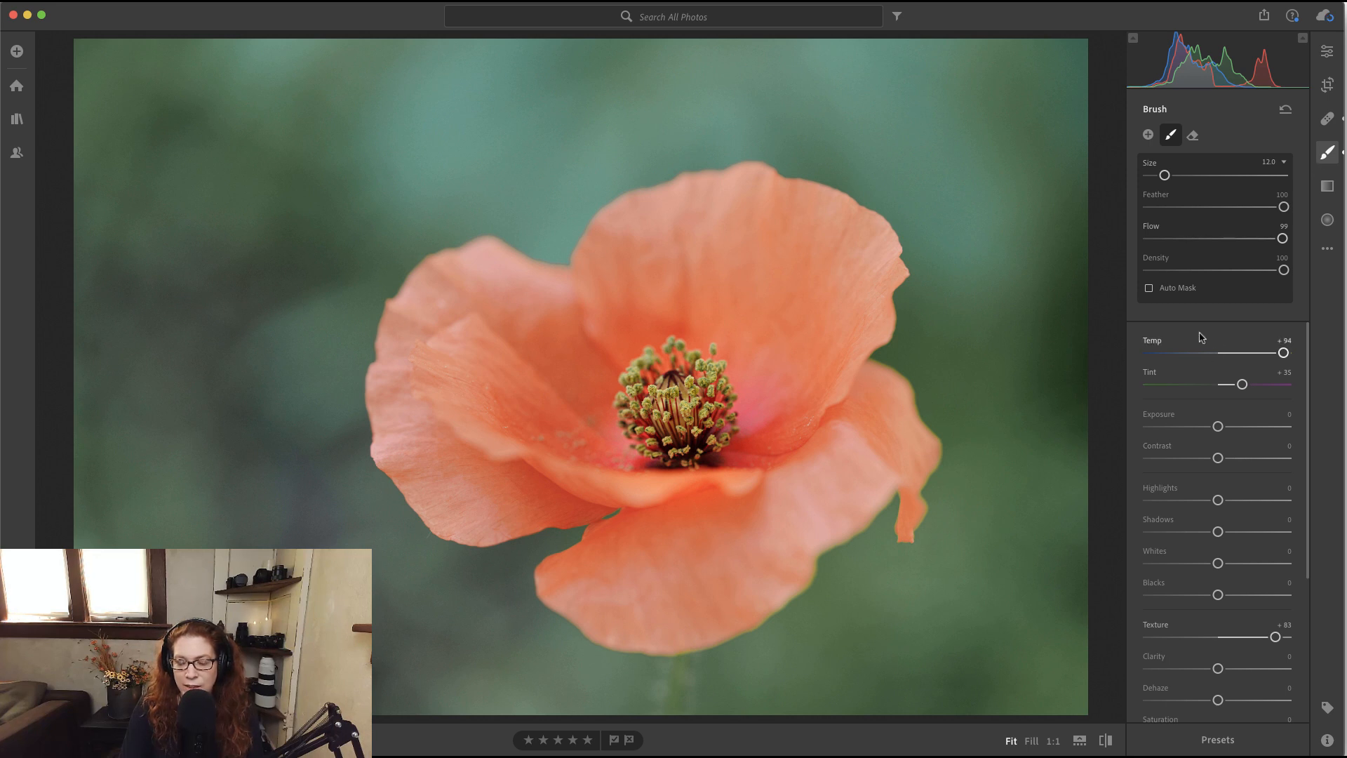
{"action": "scroll", "coordinate": [1202, 338], "scroll_direction": "down", "scroll_amount": 5}
{"action": "left_click", "coordinate": [1328, 156]}
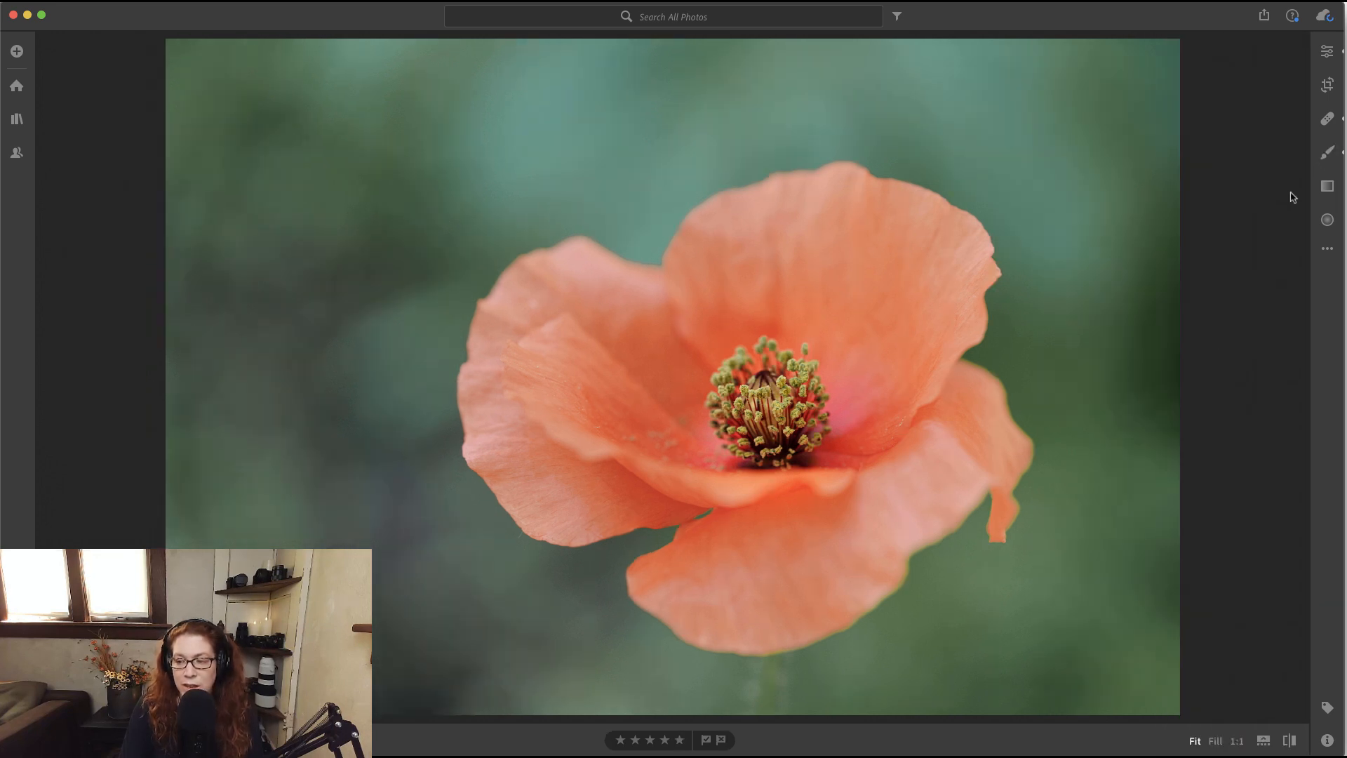
Step: Set the orange saturation to -11 in the Color Mixer
{"action": "left_click", "coordinate": [1328, 51]}
{"action": "scroll", "coordinate": [1214, 421], "scroll_direction": "down", "scroll_amount": 10}
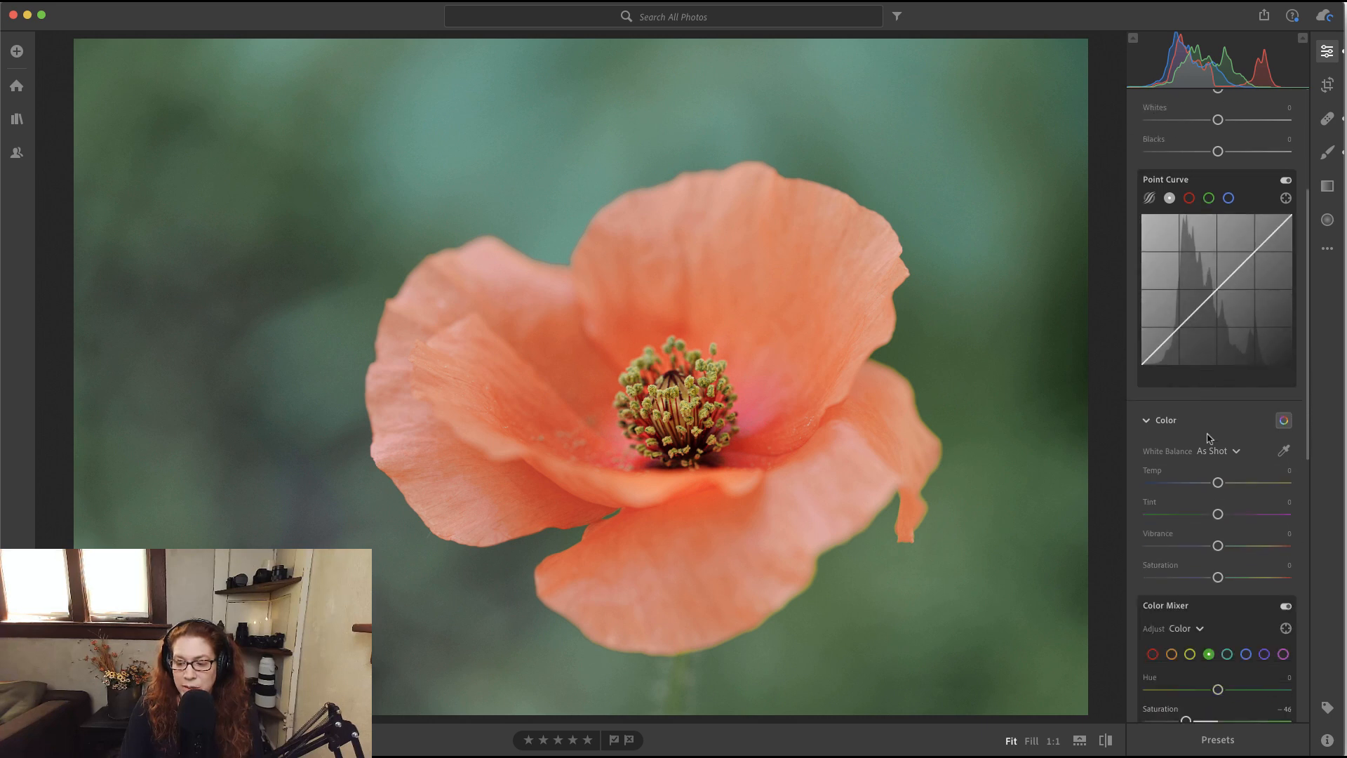
{"action": "scroll", "coordinate": [1210, 438], "scroll_direction": "down", "scroll_amount": 1}
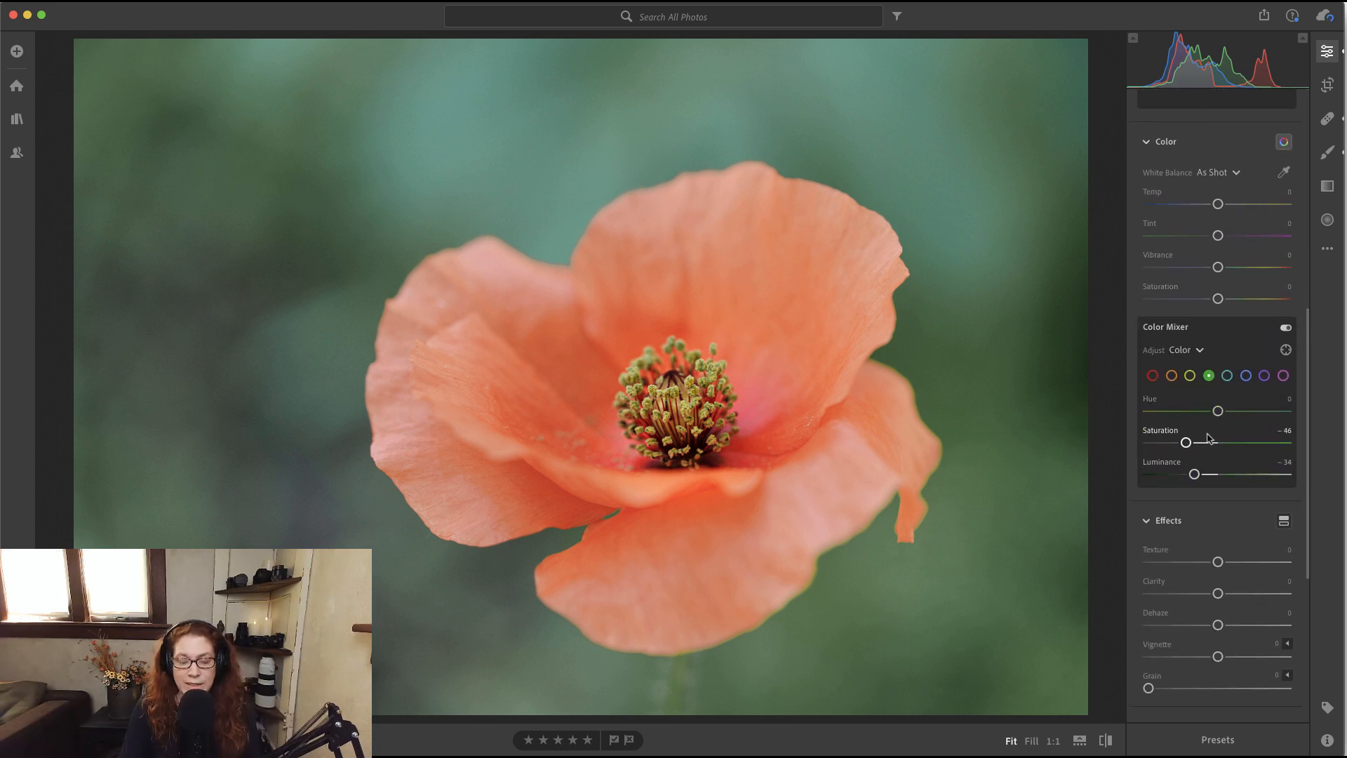
{"action": "left_click", "coordinate": [1172, 376]}
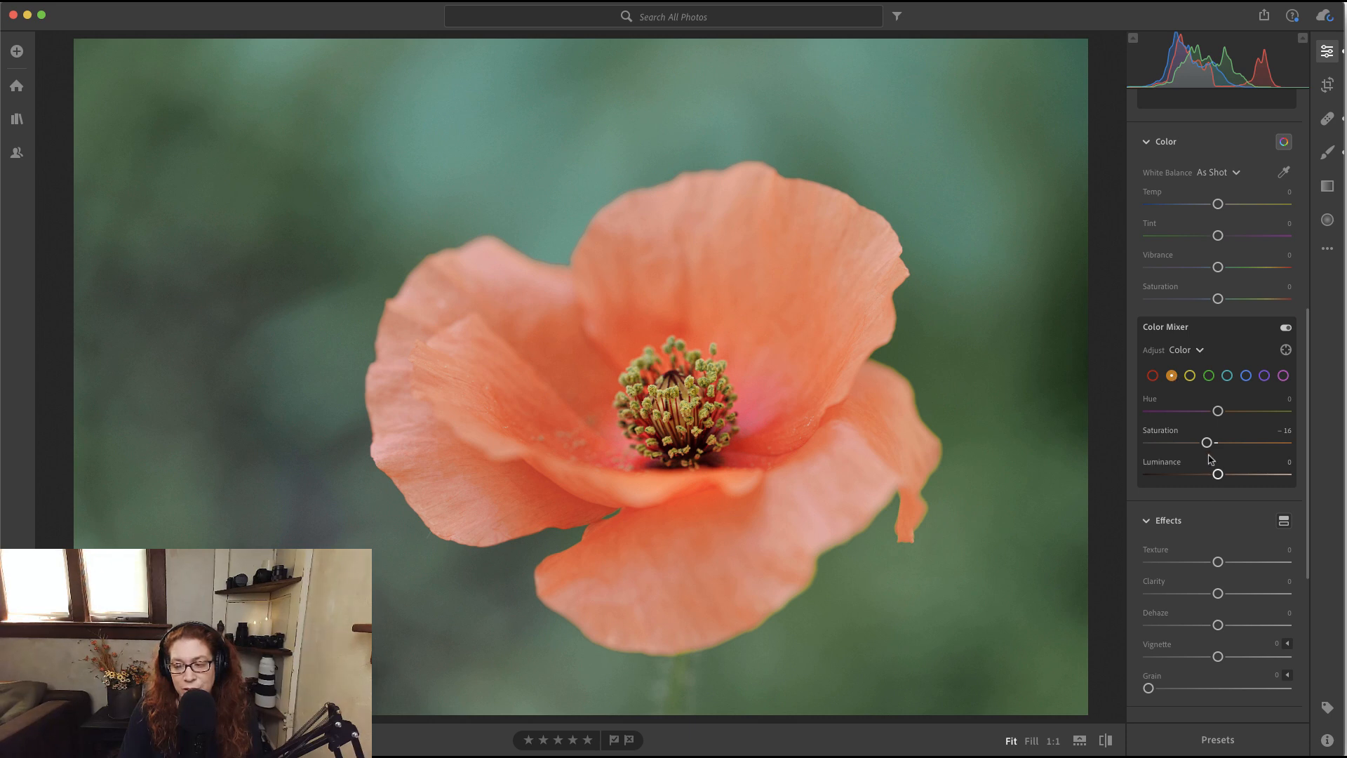
{"action": "left_click_drag", "start_coordinate": [1208, 444], "coordinate": [1212, 447]}
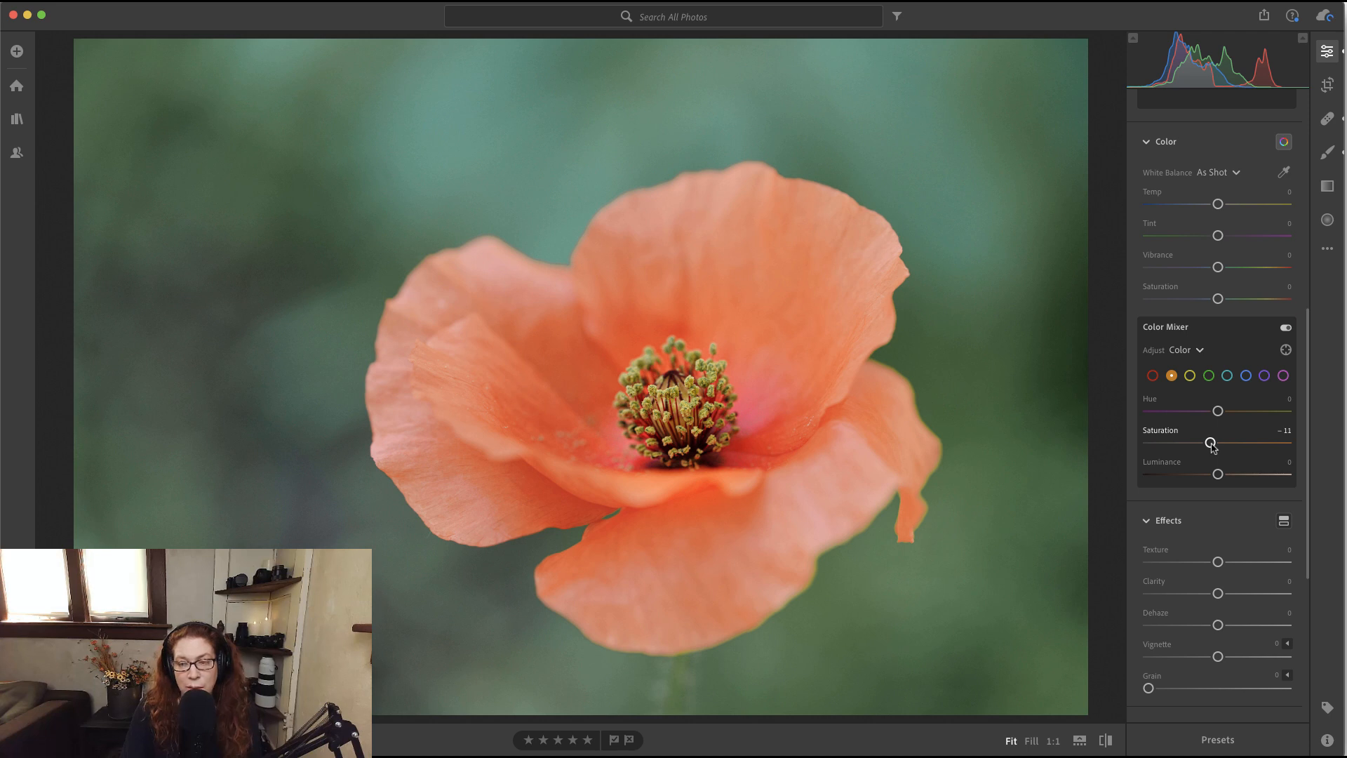
Step: Apply the Spring Wind profile from the favorites and inspect the lower petal edges at 1:1
{"action": "scroll", "coordinate": [1235, 161], "scroll_direction": "up", "scroll_amount": 10}
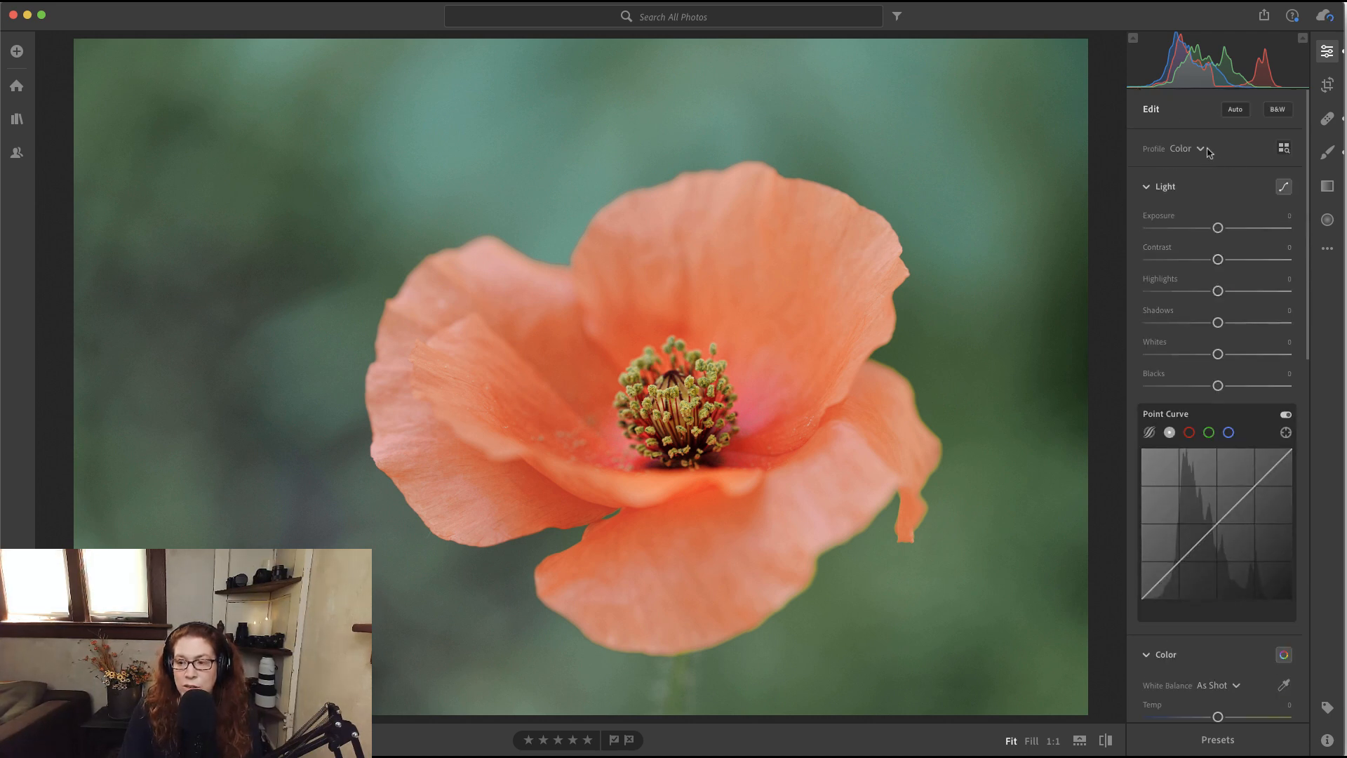
{"action": "left_click", "coordinate": [1284, 148]}
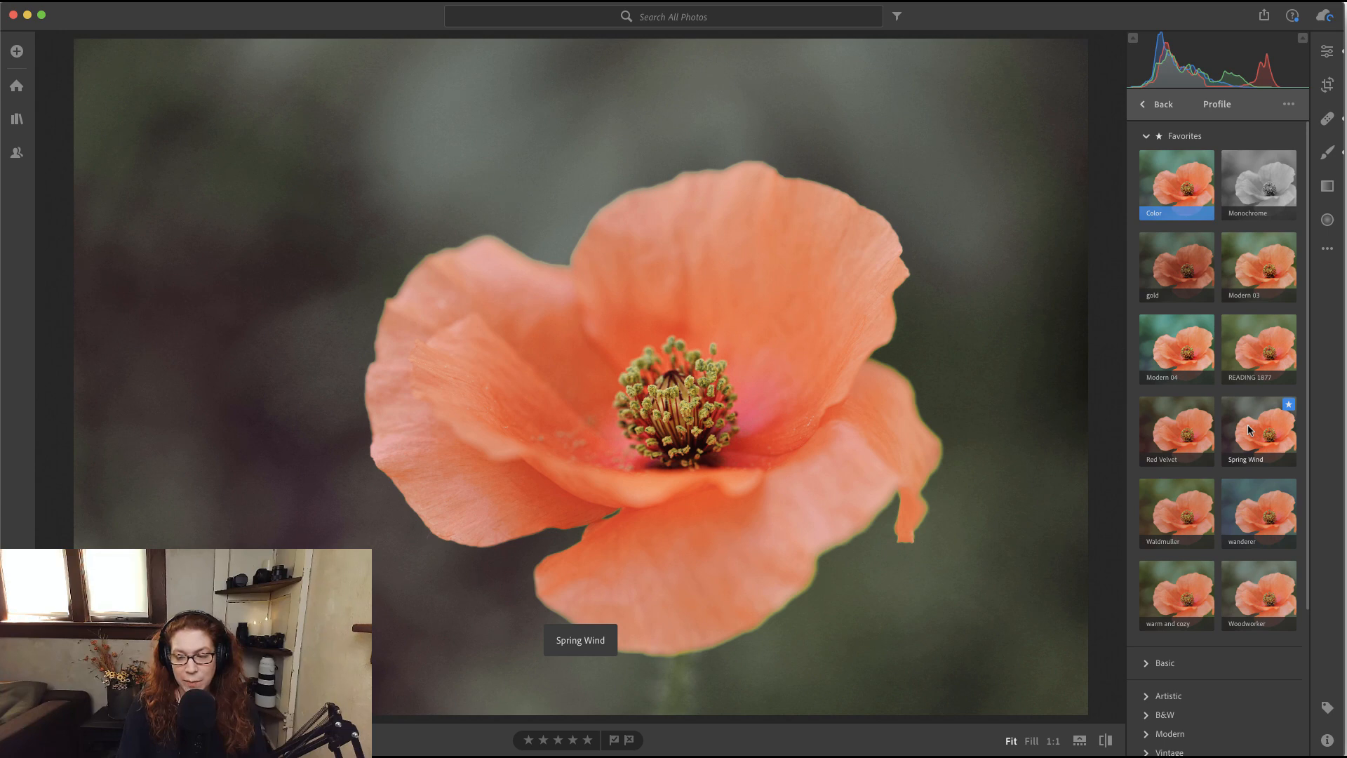
{"action": "left_click", "coordinate": [1248, 431]}
{"action": "left_click", "coordinate": [839, 555]}
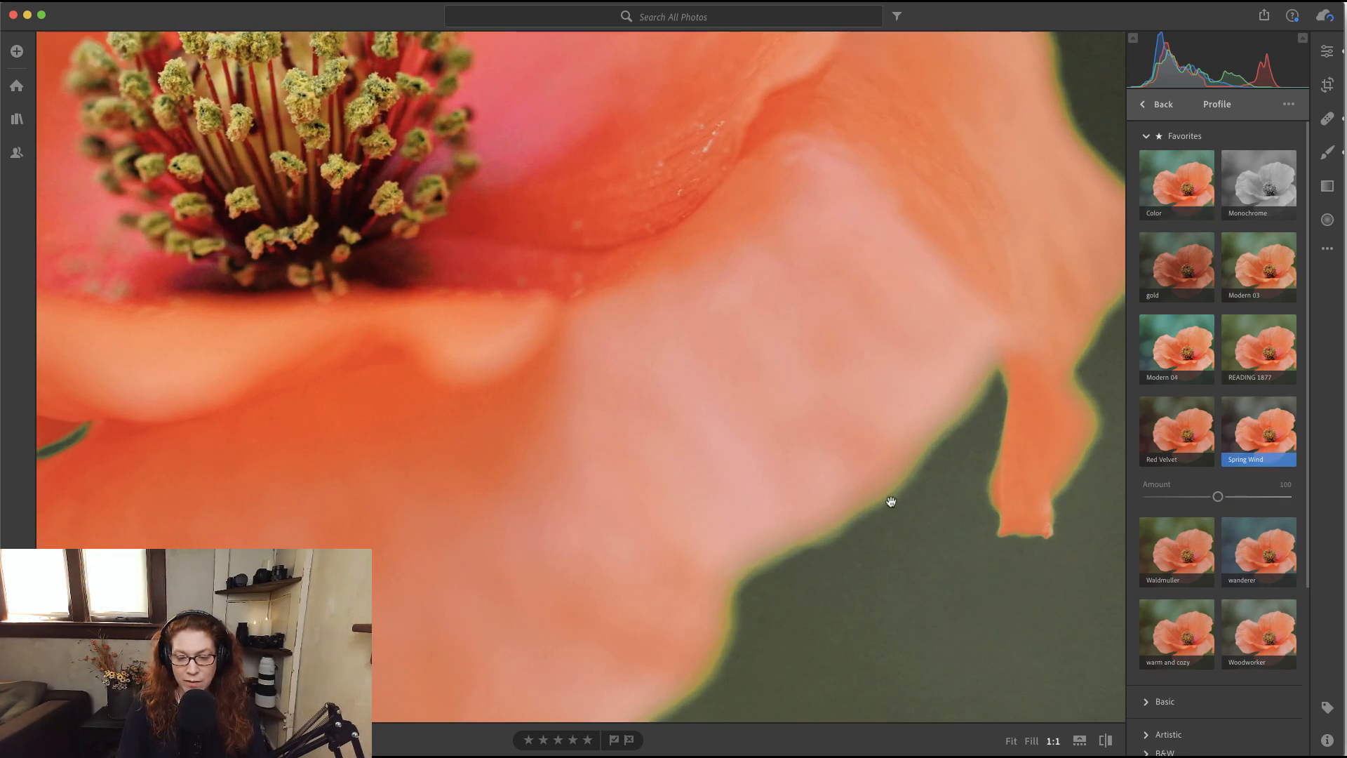
{"action": "left_click", "coordinate": [885, 482]}
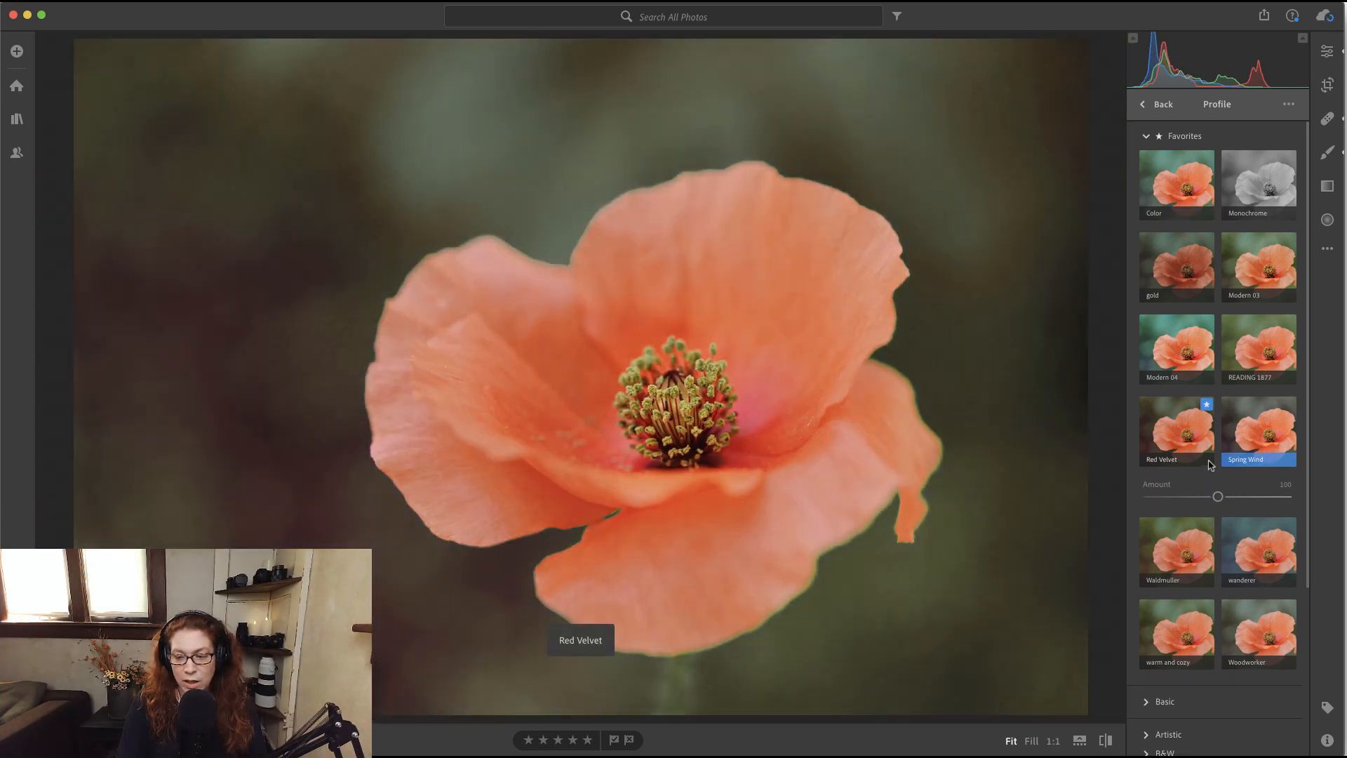
Step: Set the Spring Wind profile's amount to 61 and preview the Woodworker and Color profiles for comparison
{"action": "left_click_drag", "start_coordinate": [1218, 497], "coordinate": [1191, 497]}
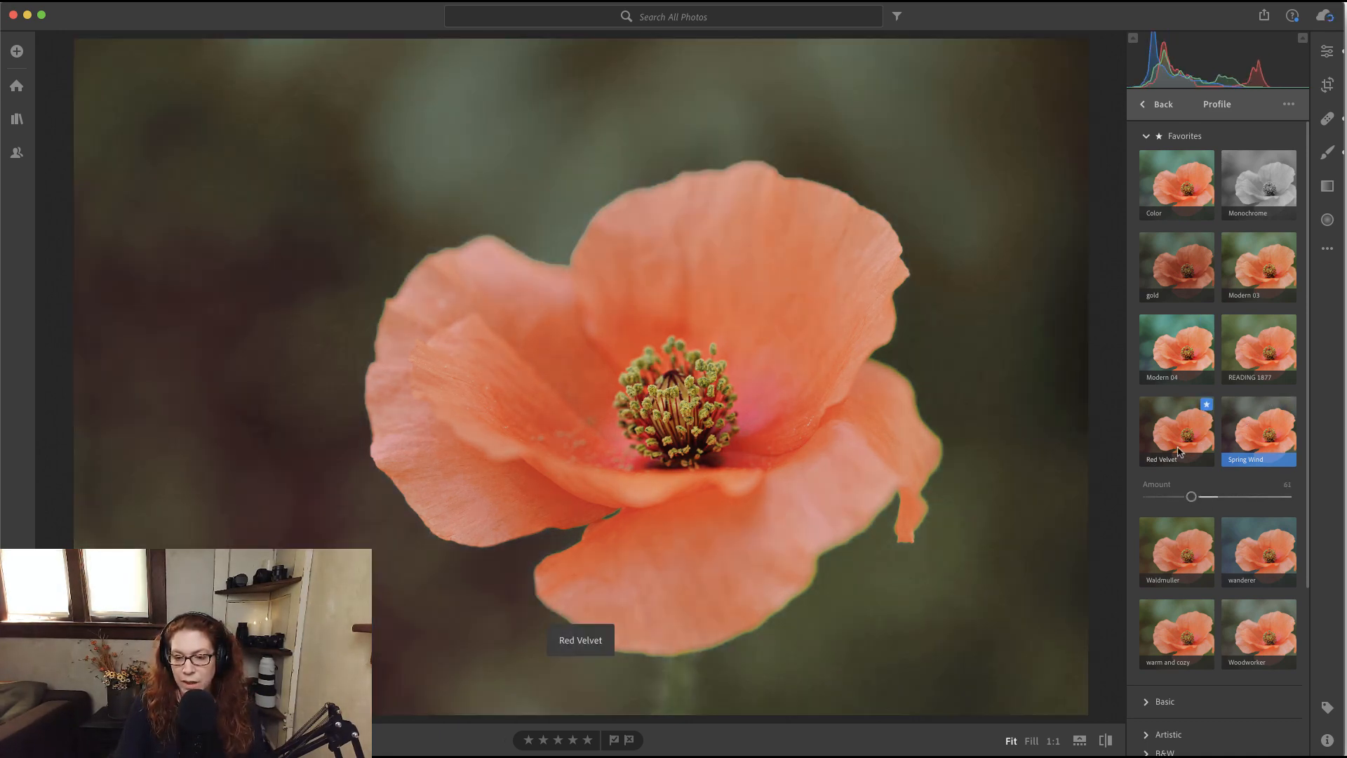
{"action": "scroll", "coordinate": [1193, 554], "scroll_direction": "down", "scroll_amount": 3}
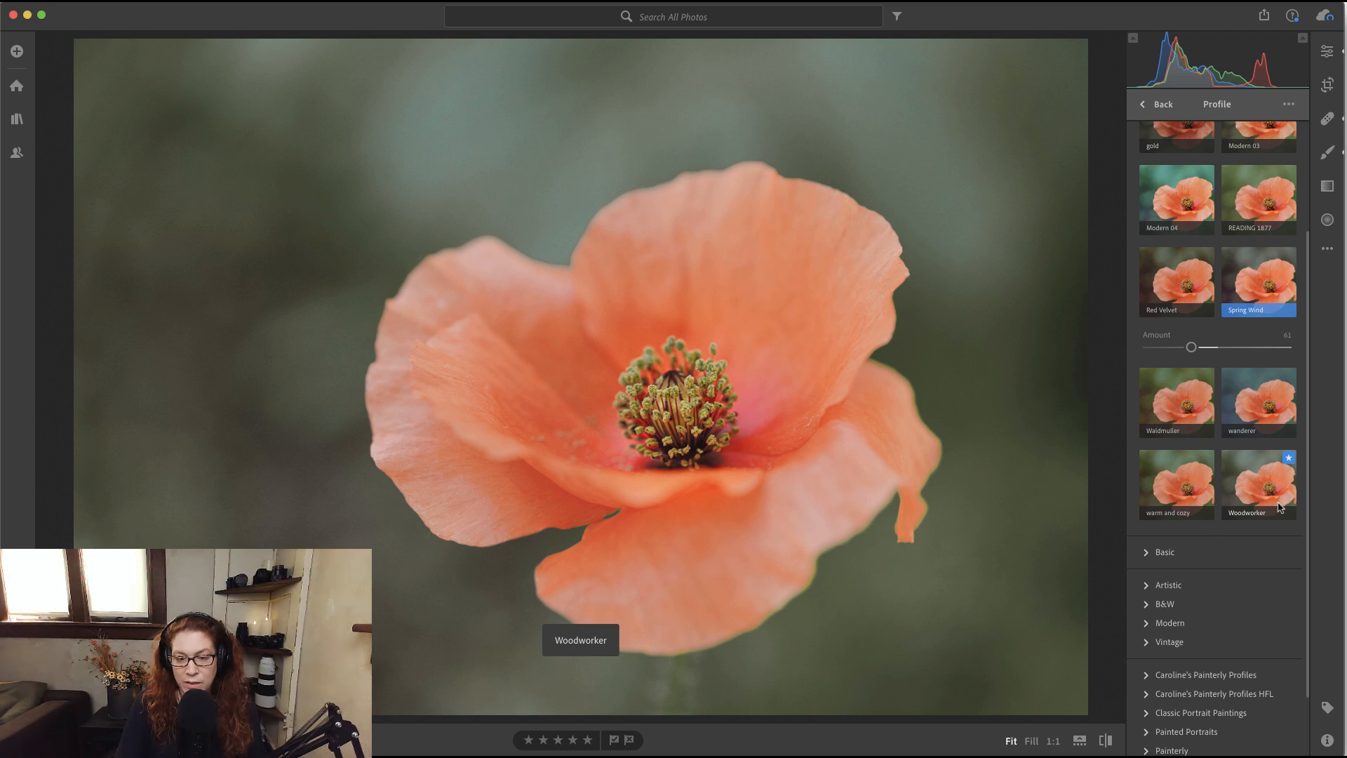
{"action": "scroll", "coordinate": [1256, 421], "scroll_direction": "up", "scroll_amount": 3}
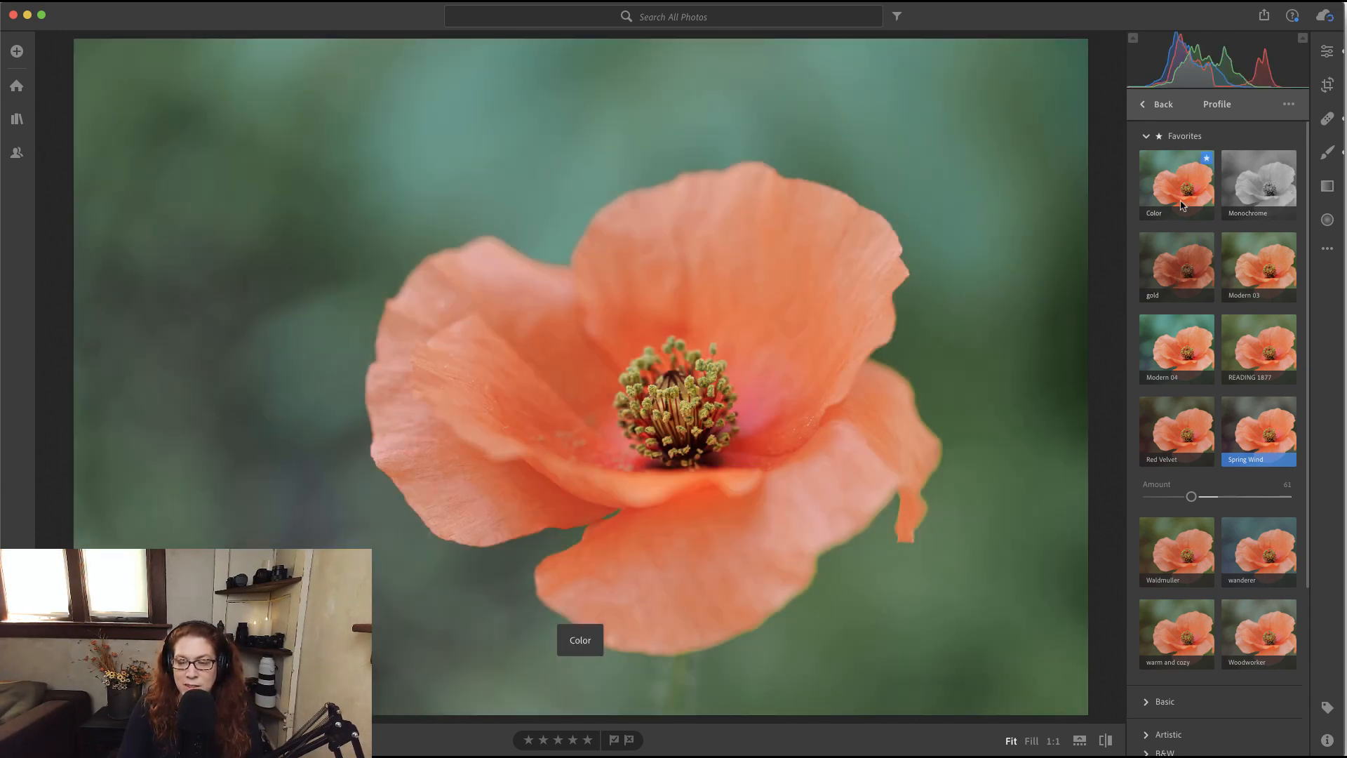
Step: Apply the Artistic 02 profile from the Artistic group and set its amount to 114
{"action": "scroll", "coordinate": [1207, 281], "scroll_direction": "down", "scroll_amount": 5}
{"action": "scroll", "coordinate": [1214, 301], "scroll_direction": "up", "scroll_amount": 5}
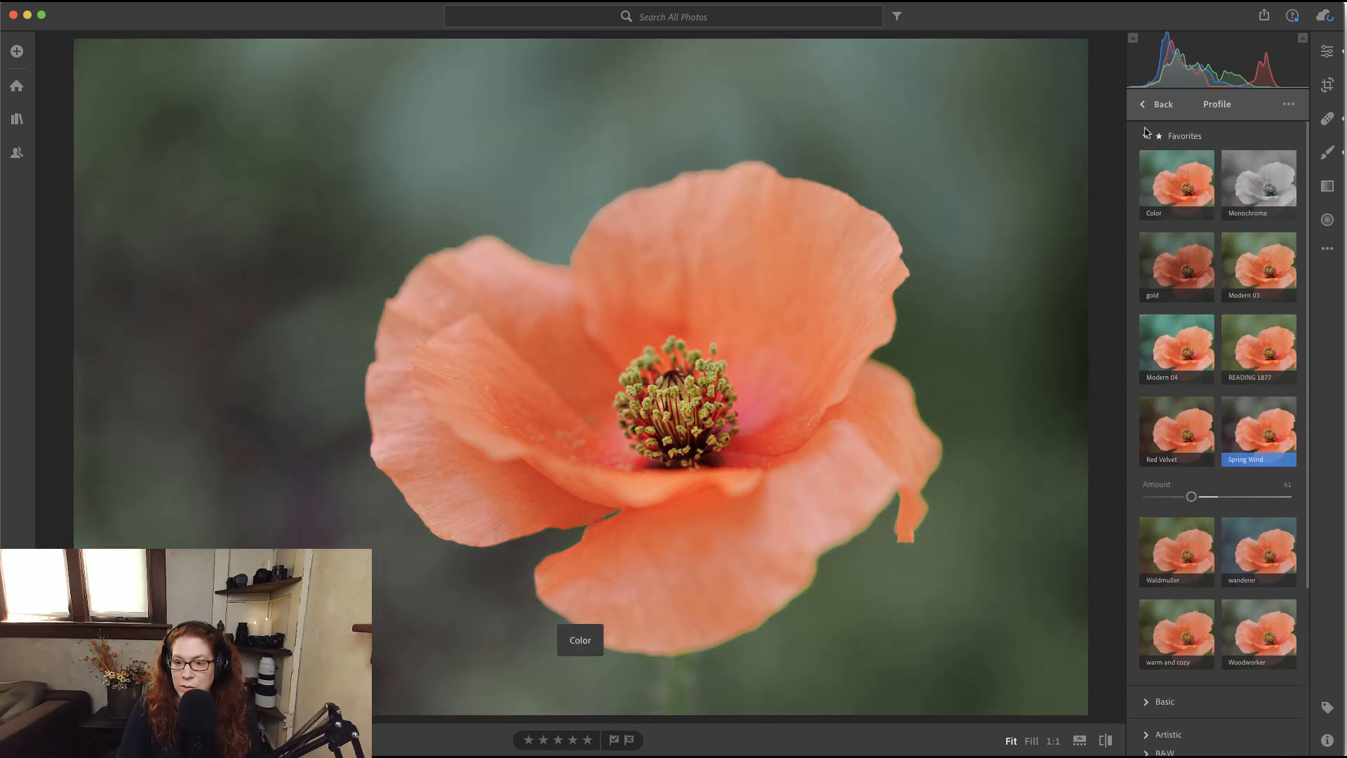
{"action": "left_click", "coordinate": [1148, 137]}
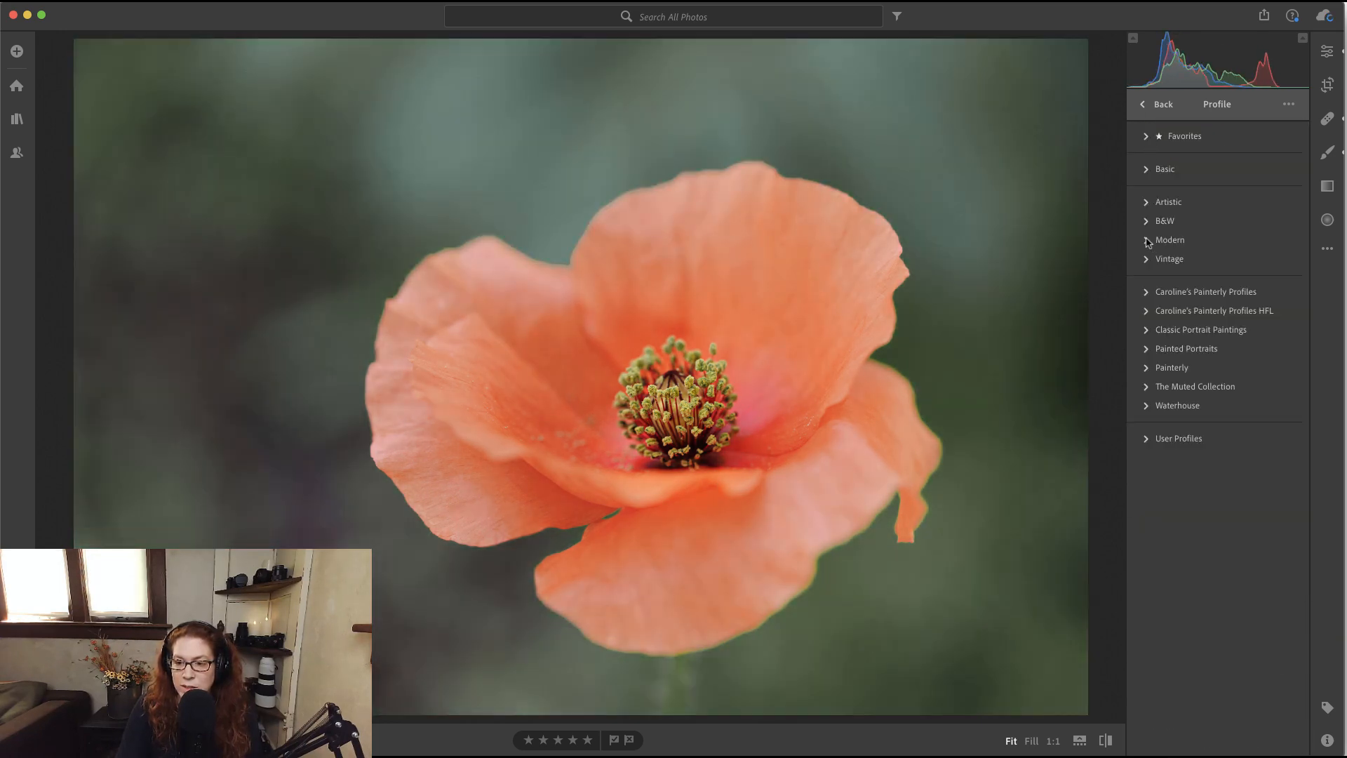
{"action": "left_click", "coordinate": [1148, 205]}
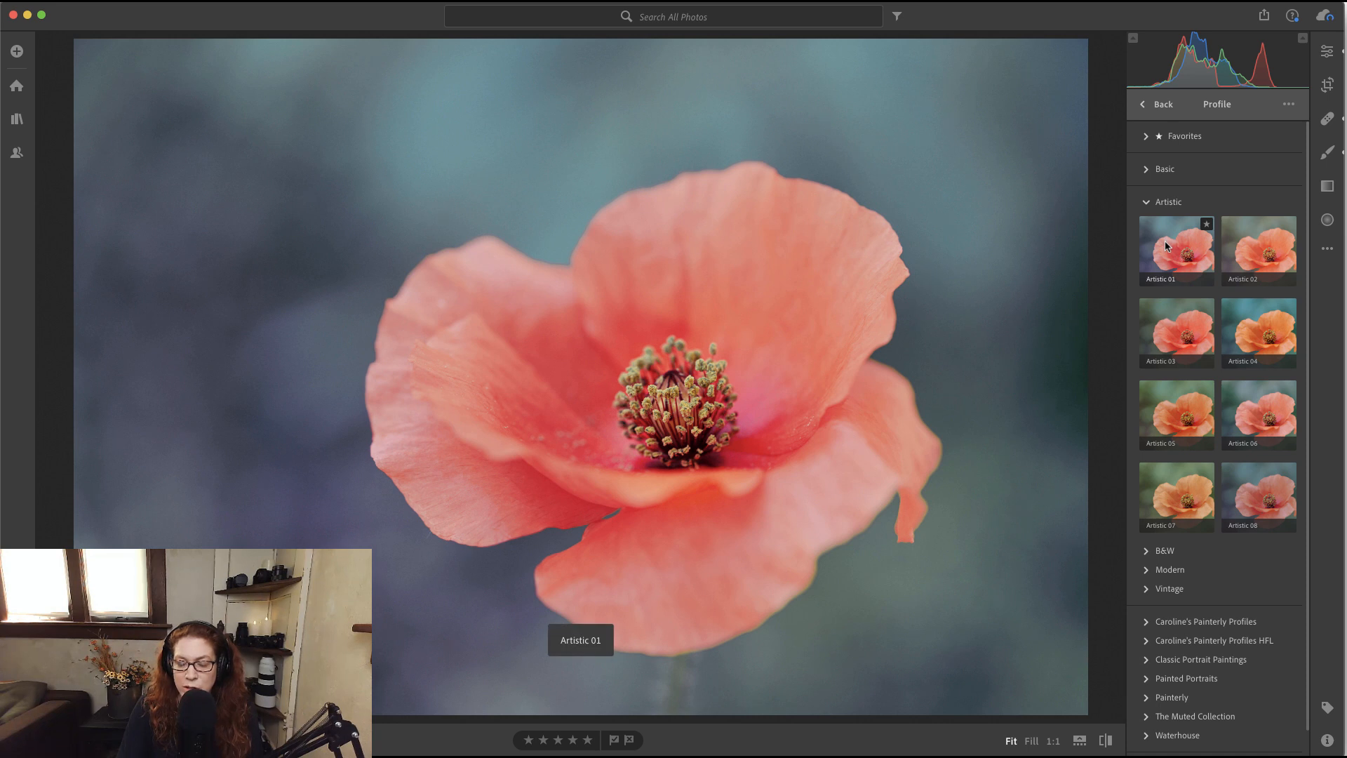
{"action": "left_click", "coordinate": [1258, 253]}
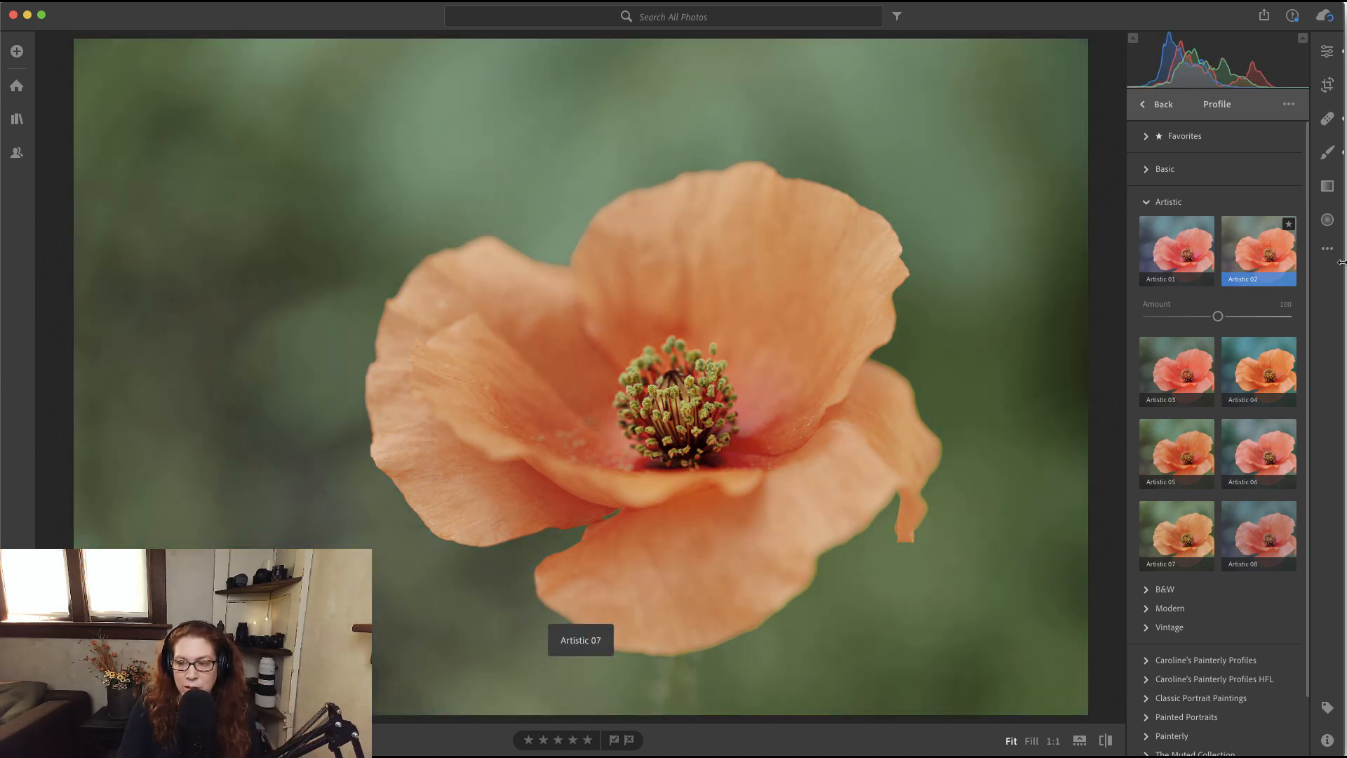
{"action": "mouse_move", "coordinate": [1218, 317]}
{"action": "left_mouse_down"}
{"action": "mouse_move", "coordinate": [1261, 316]}
{"action": "mouse_move", "coordinate": [1146, 317]}
{"action": "mouse_move", "coordinate": [1228, 326]}
{"action": "left_mouse_up"}
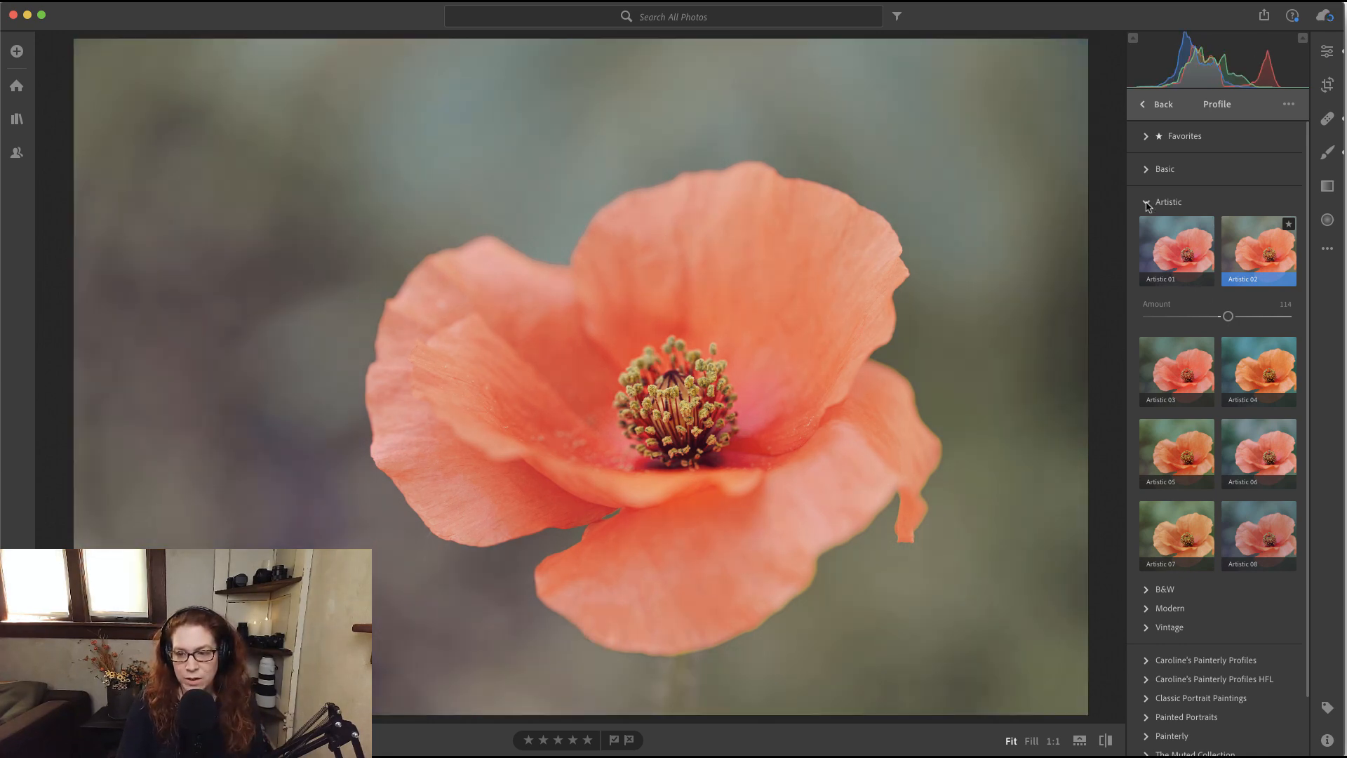
{"action": "left_click", "coordinate": [1147, 202]}
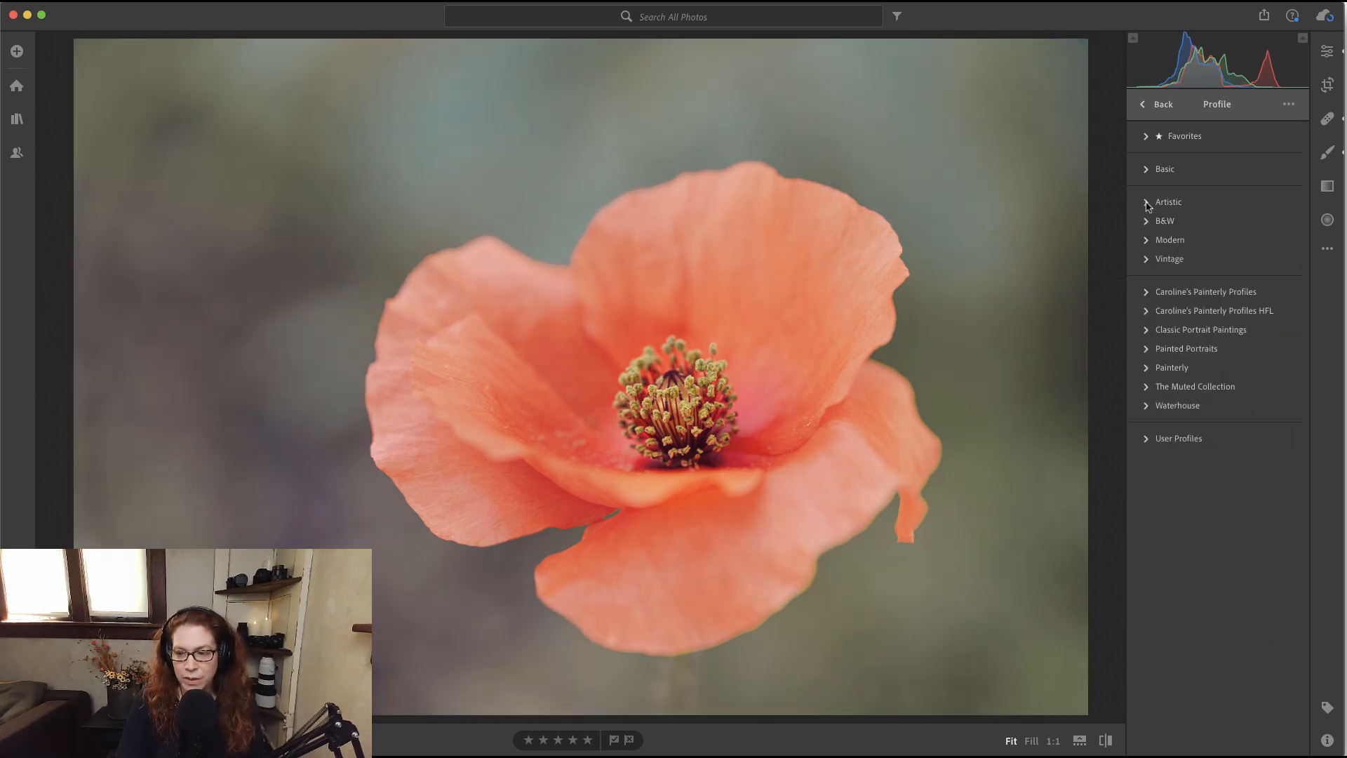
Step: Preview the Modern, Vintage and Basic profiles on the poppy and compare them with Artistic 02
{"action": "left_click", "coordinate": [1146, 241]}
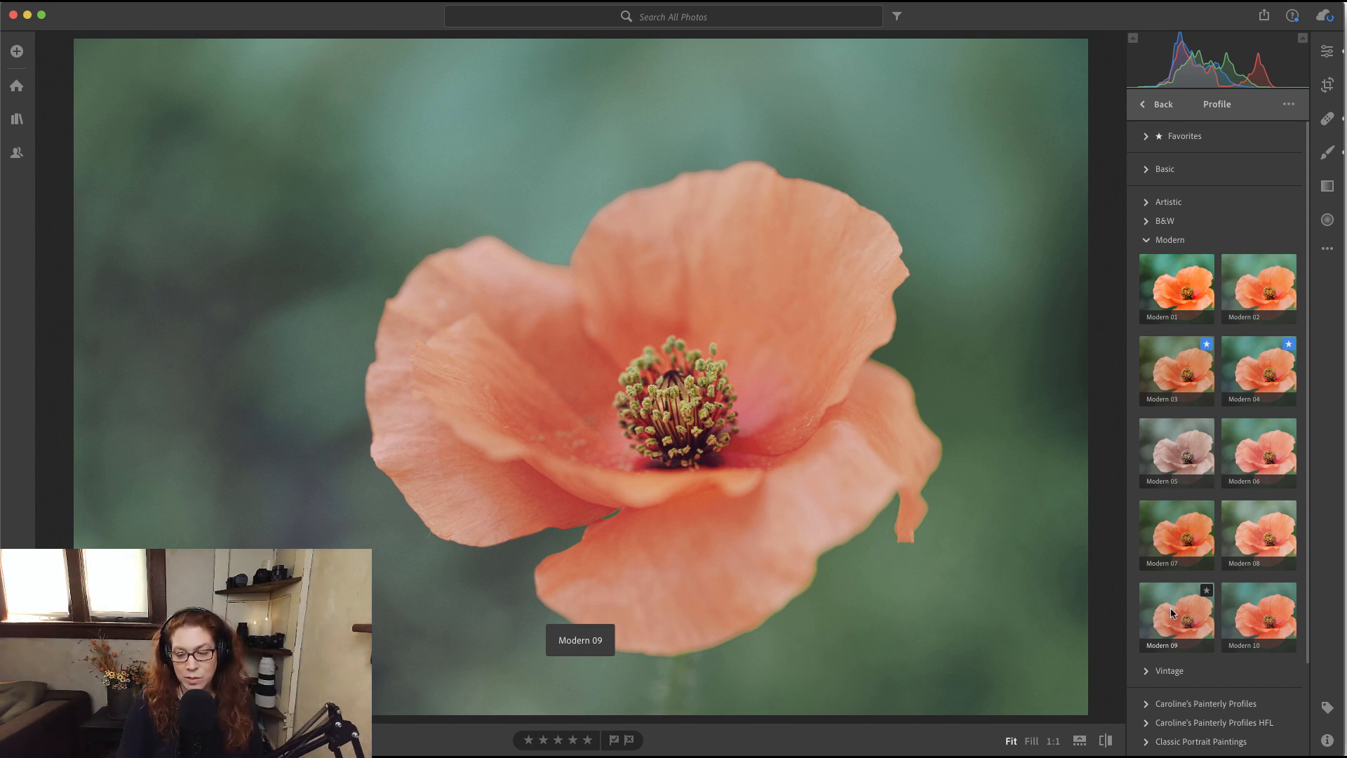
{"action": "scroll", "coordinate": [1171, 613], "scroll_direction": "down", "scroll_amount": 5}
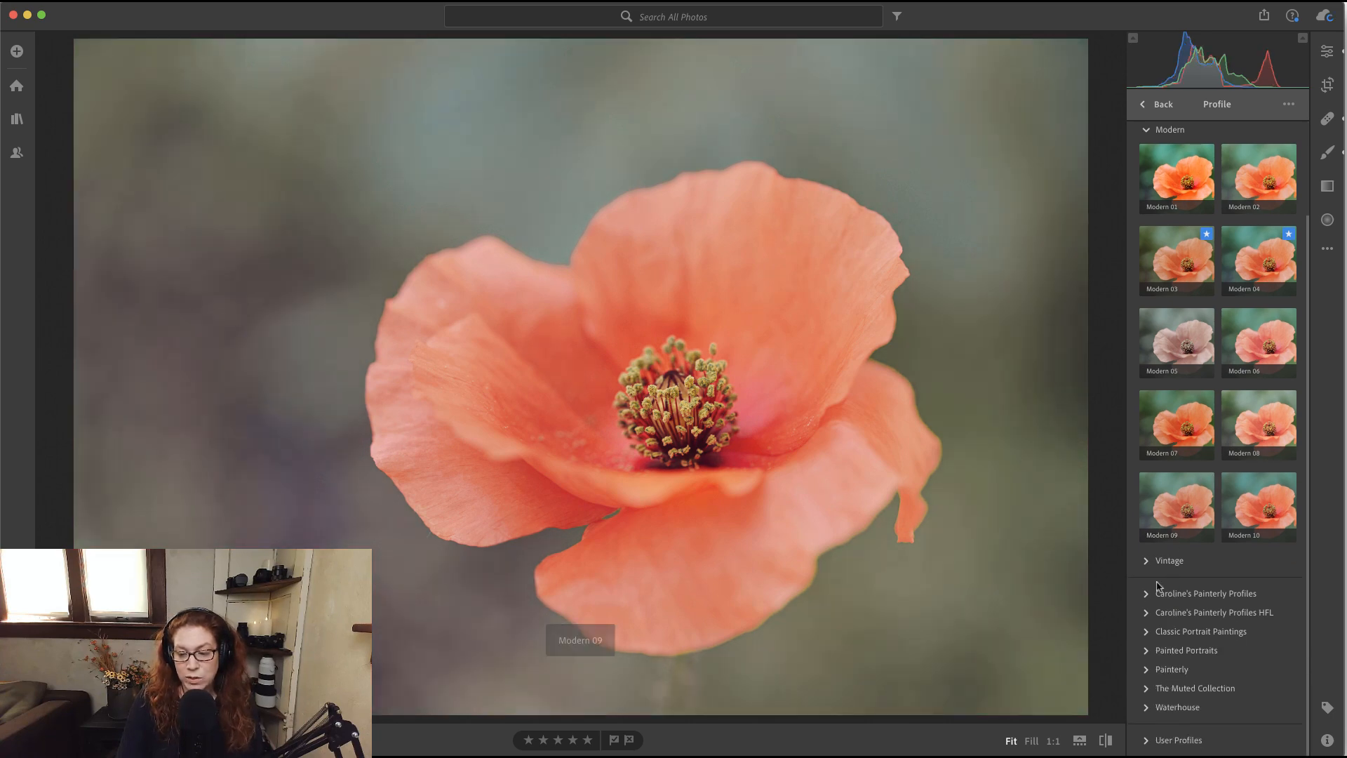
{"action": "left_click", "coordinate": [1149, 561]}
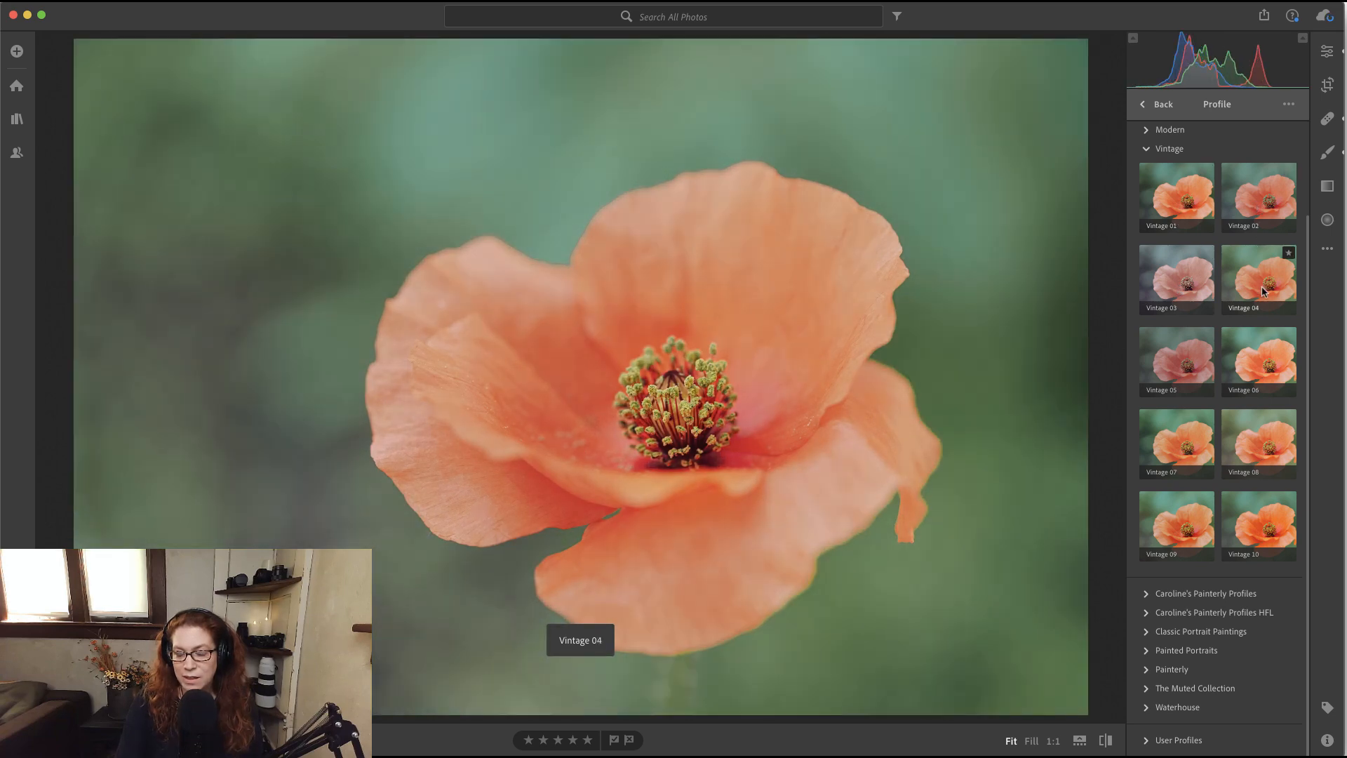
{"action": "scroll", "coordinate": [1193, 281], "scroll_direction": "up", "scroll_amount": 3}
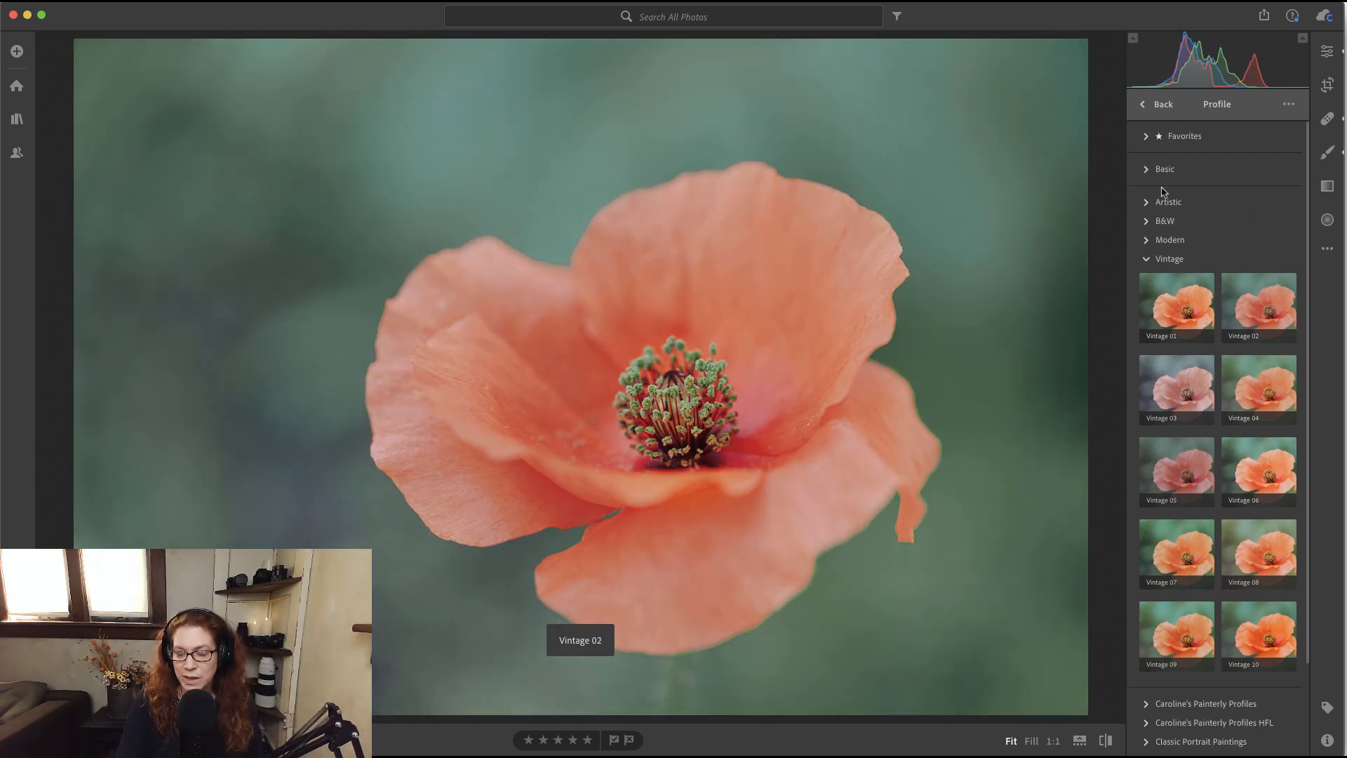
{"action": "left_click", "coordinate": [1147, 240]}
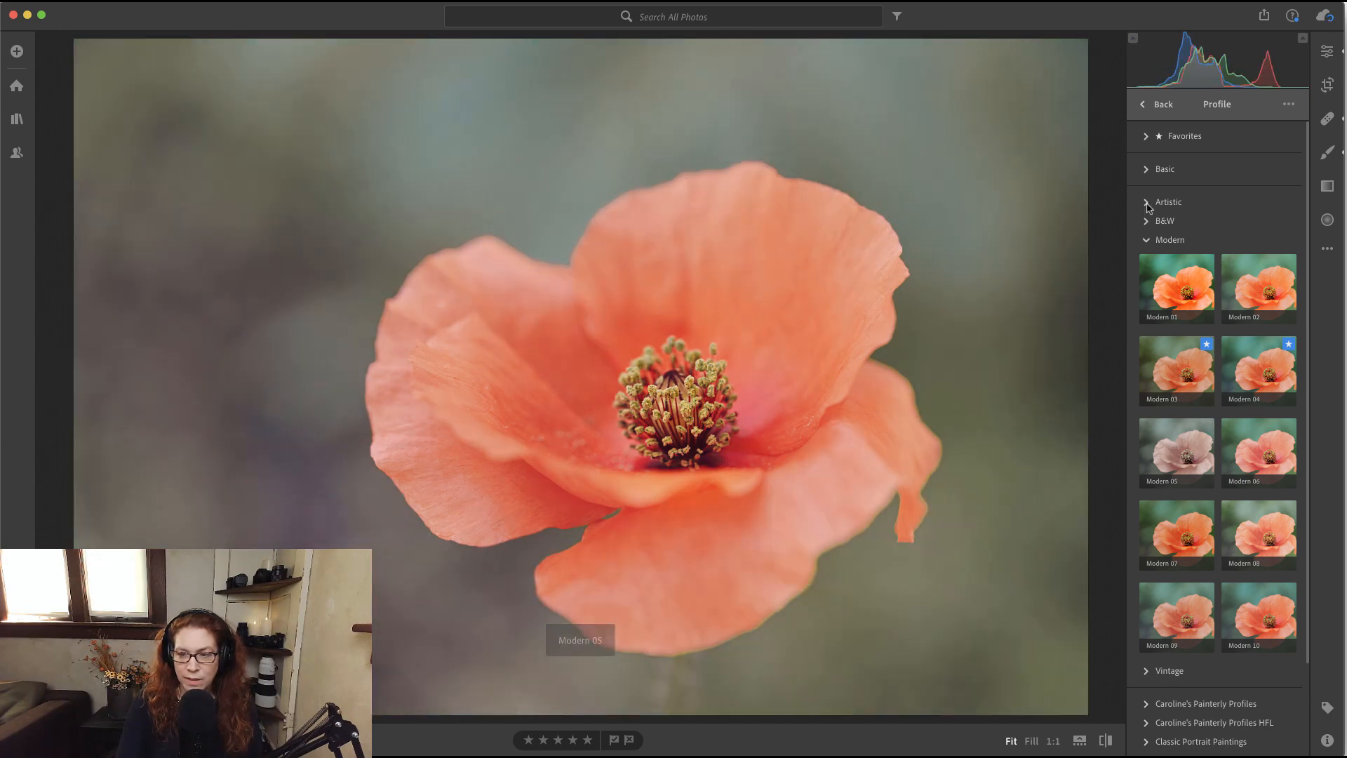
{"action": "left_click", "coordinate": [1152, 203]}
{"action": "left_click", "coordinate": [1151, 170]}
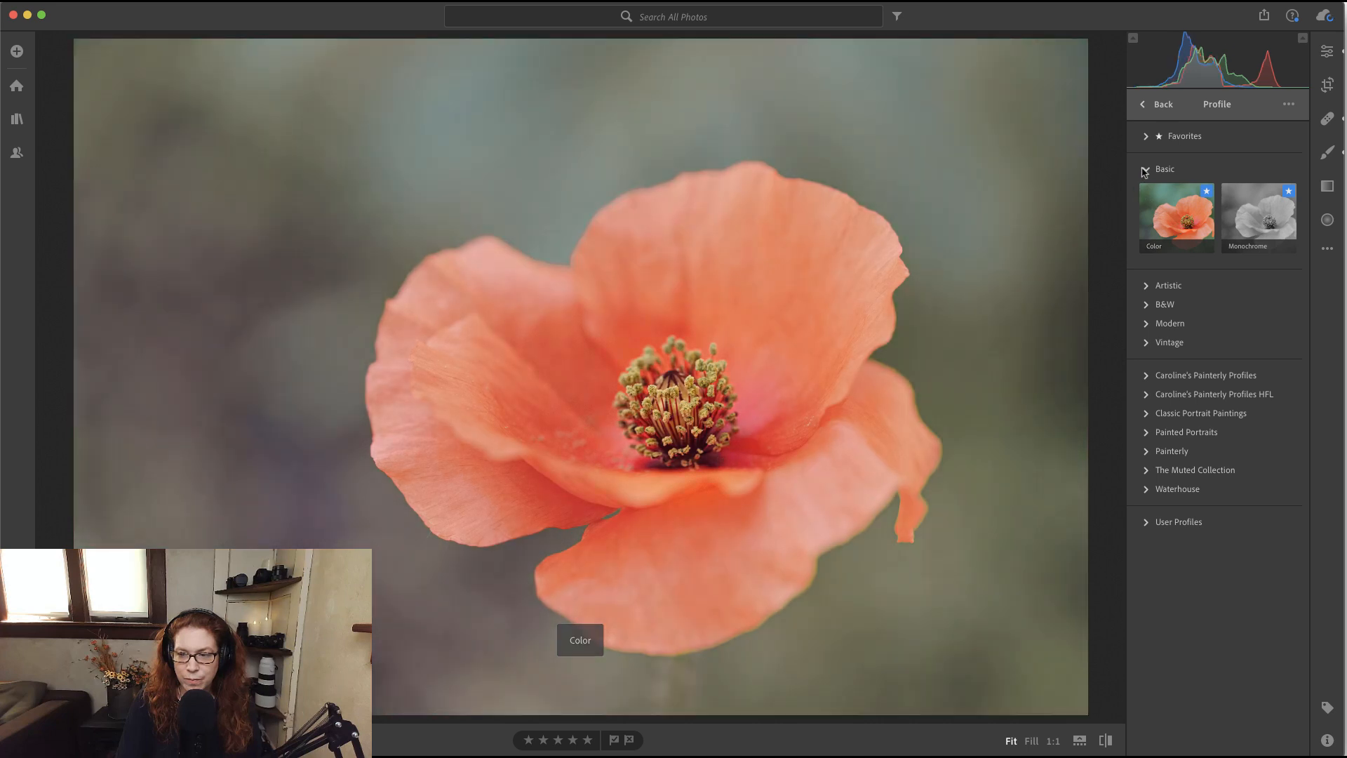
{"action": "left_click", "coordinate": [1145, 170]}
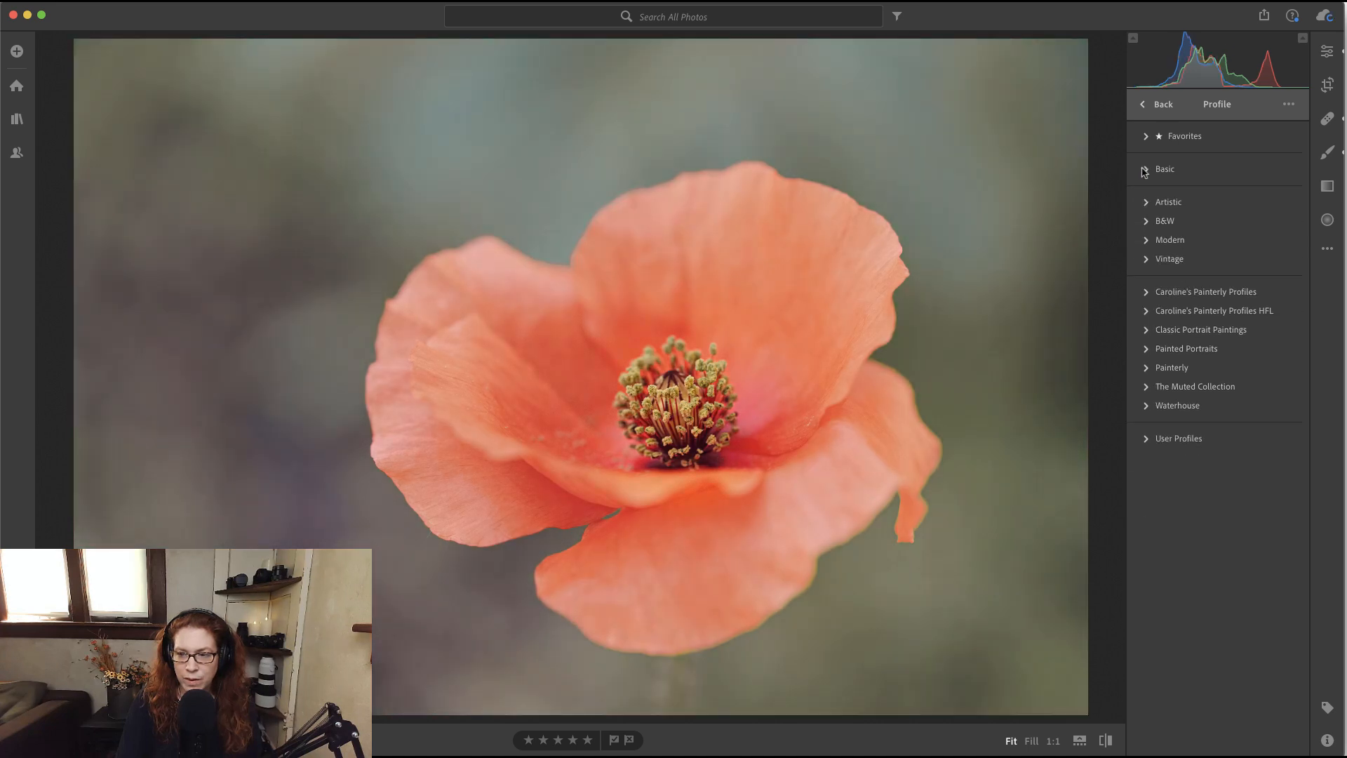
{"action": "left_click", "coordinate": [1149, 205]}
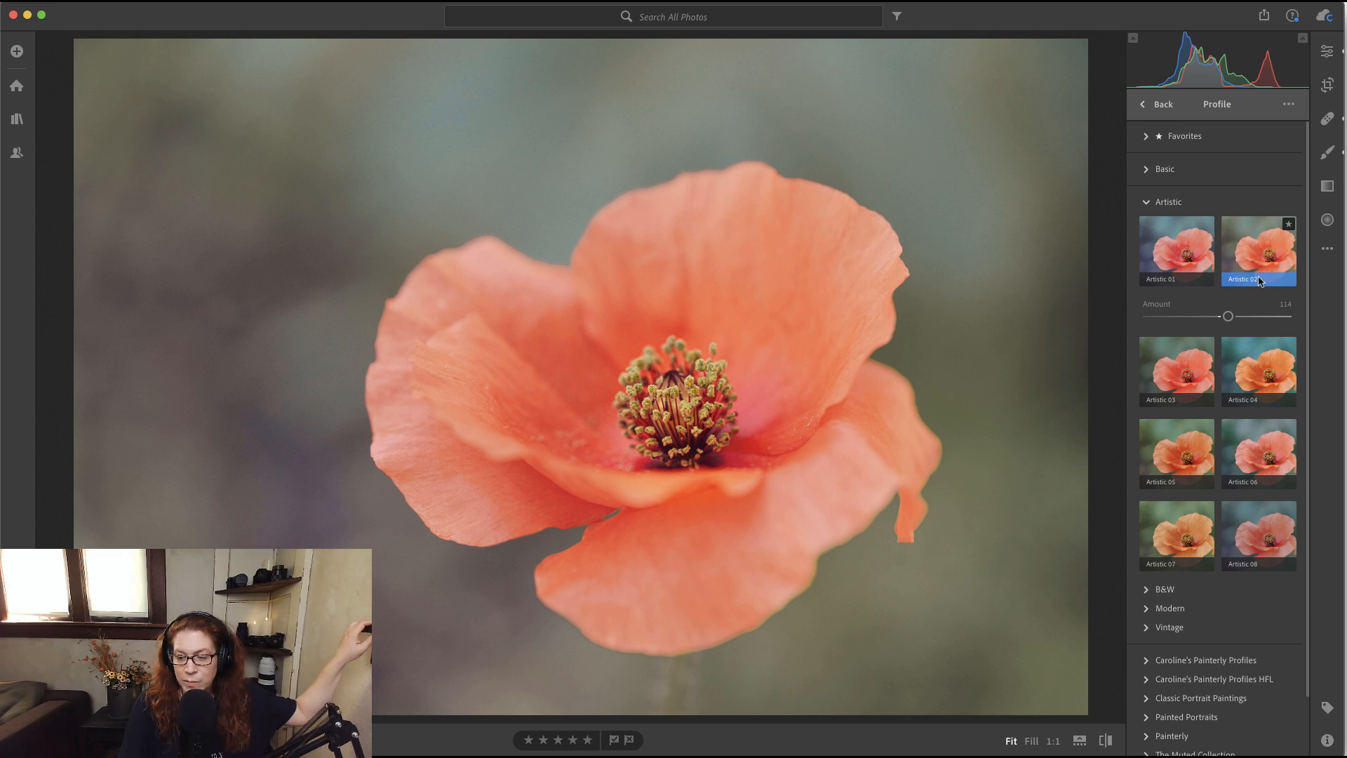
Step: Preview the painterly profiles on the poppy, including 1870, Sage and Ivory, and wanderer
{"action": "scroll", "coordinate": [1148, 601], "scroll_direction": "down", "scroll_amount": 2}
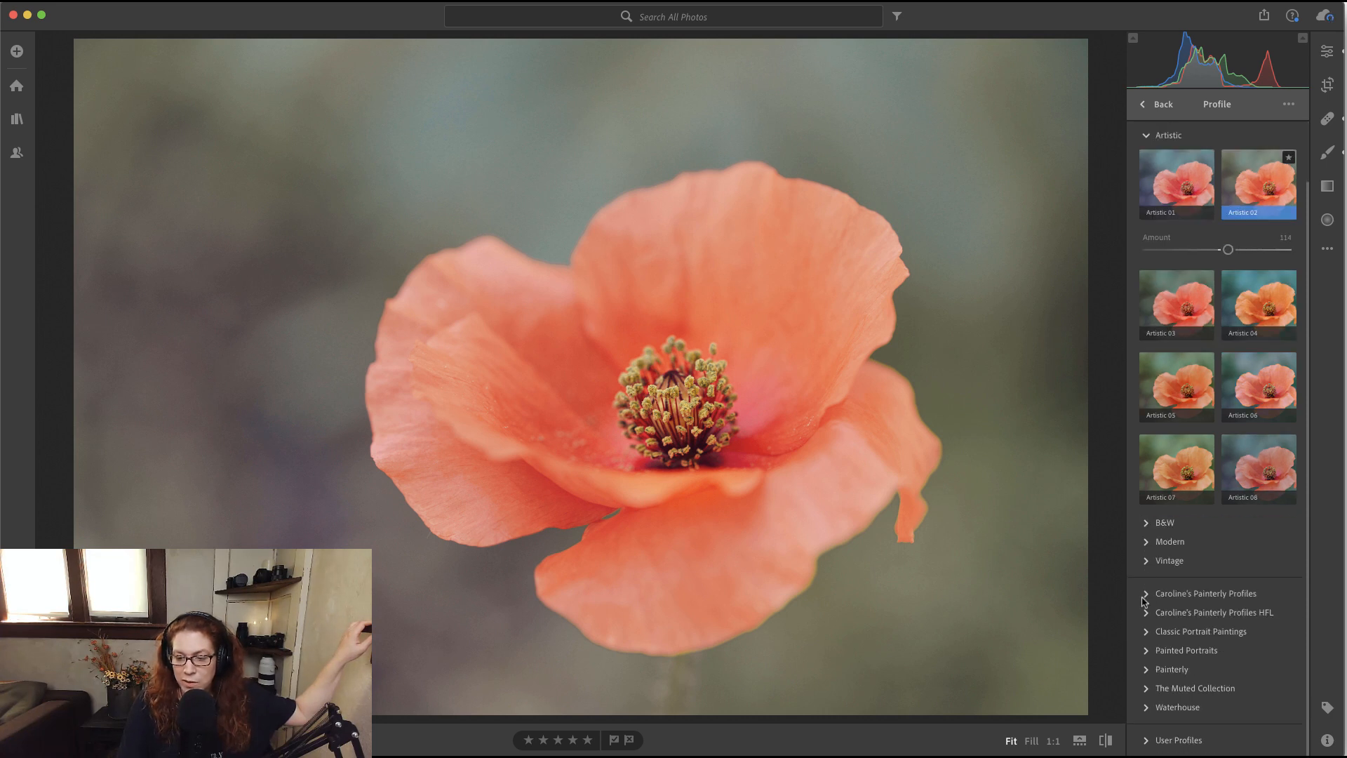
{"action": "left_click", "coordinate": [1144, 601]}
{"action": "scroll", "coordinate": [1143, 601], "scroll_direction": "down", "scroll_amount": 2}
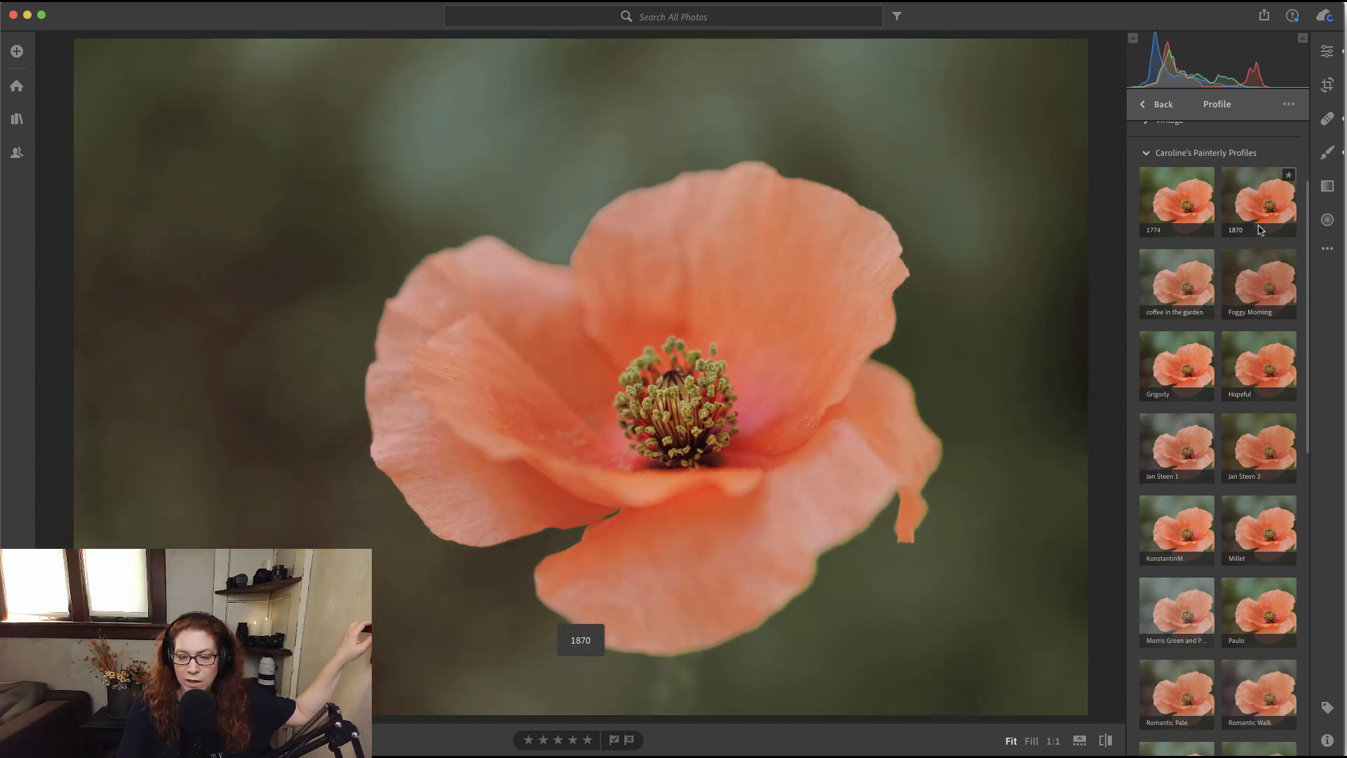
{"action": "scroll", "coordinate": [1256, 421], "scroll_direction": "down", "scroll_amount": 6}
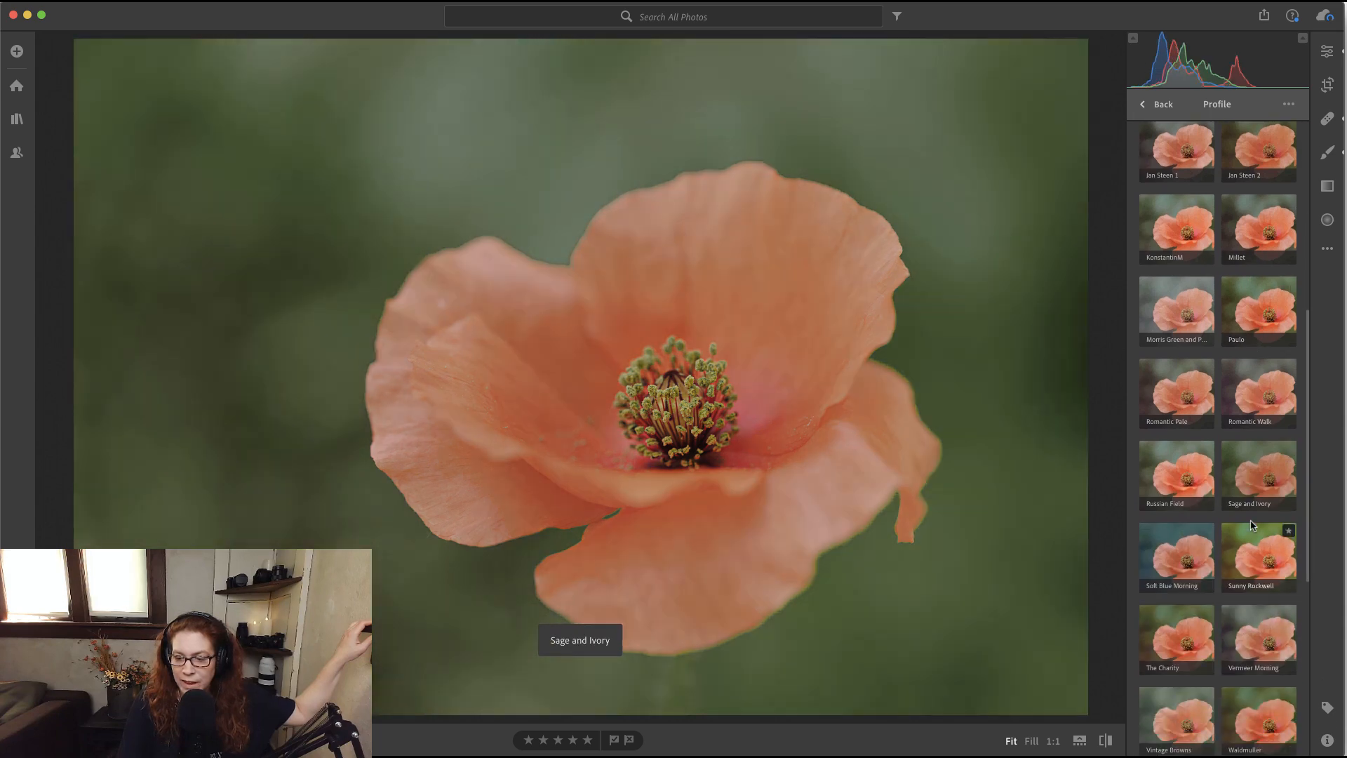
{"action": "scroll", "coordinate": [1253, 525], "scroll_direction": "down", "scroll_amount": 3}
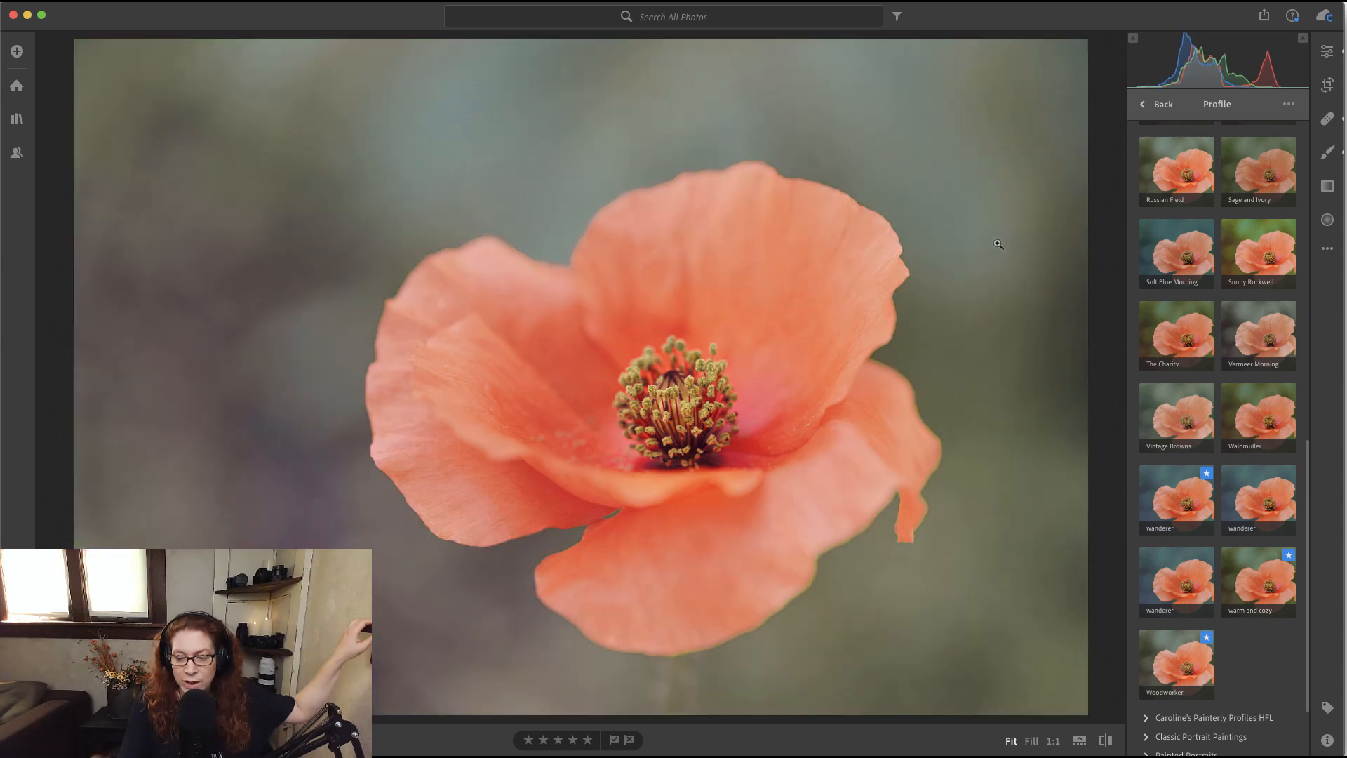
{"action": "scroll", "coordinate": [1186, 562], "scroll_direction": "down", "scroll_amount": 2}
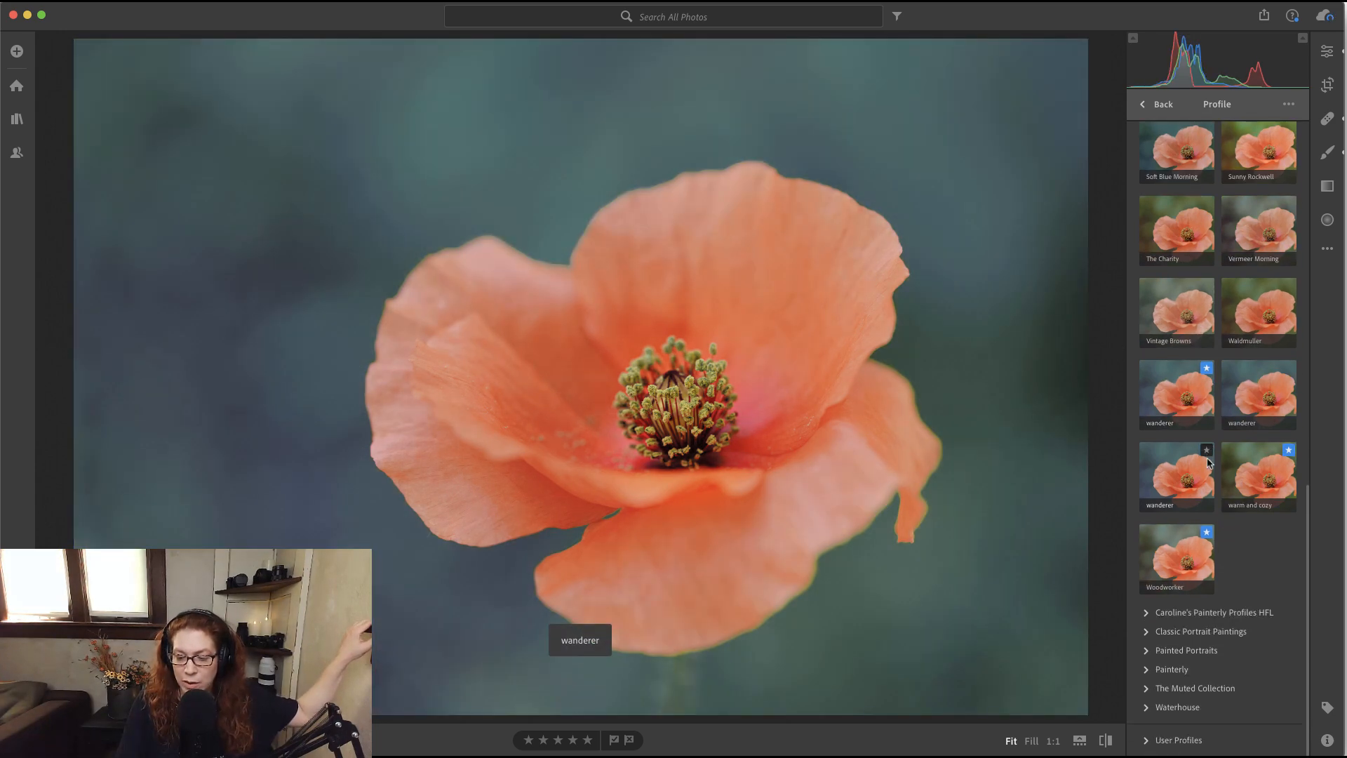
Step: Try the White Linen, Undine and Ruth profiles from the painterly HFL group, inspecting the lower petal edge under White Linen
{"action": "left_click", "coordinate": [1141, 613]}
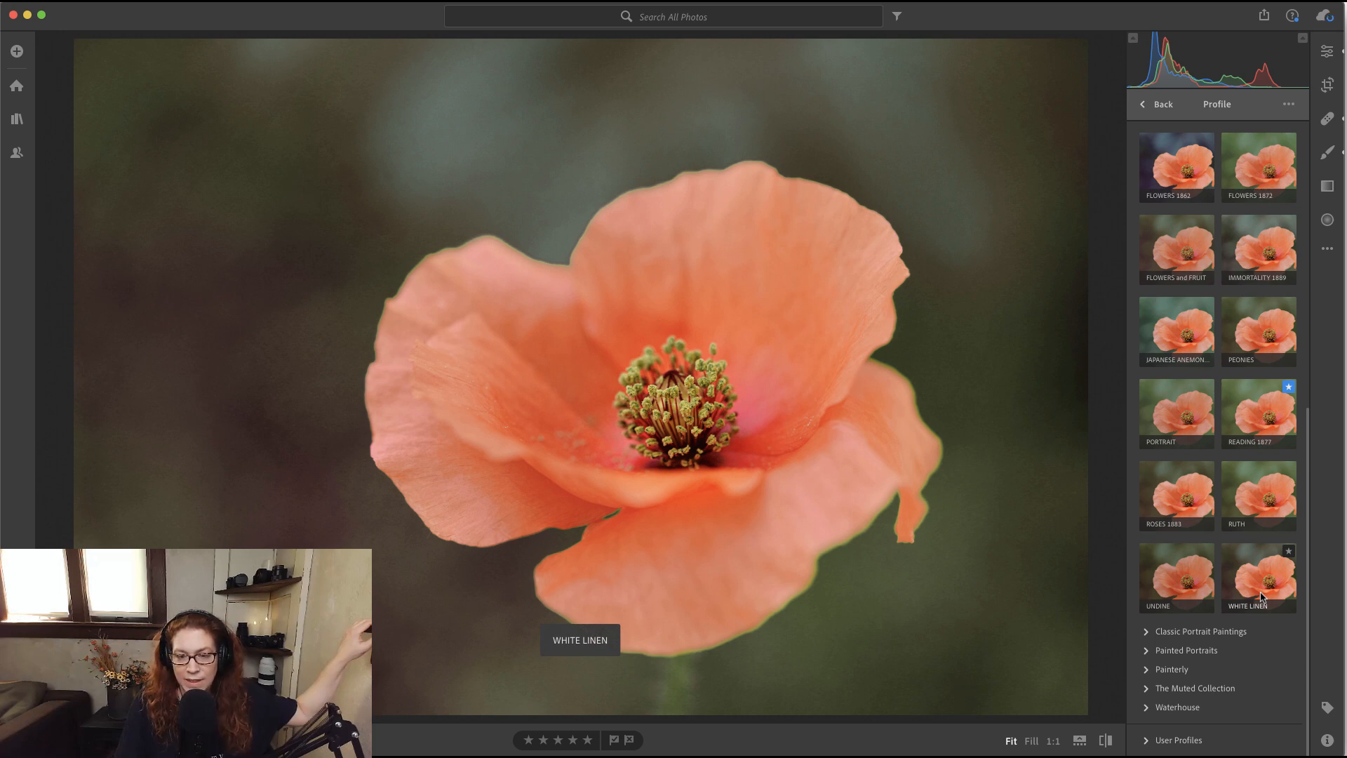
{"action": "left_click", "coordinate": [1261, 597]}
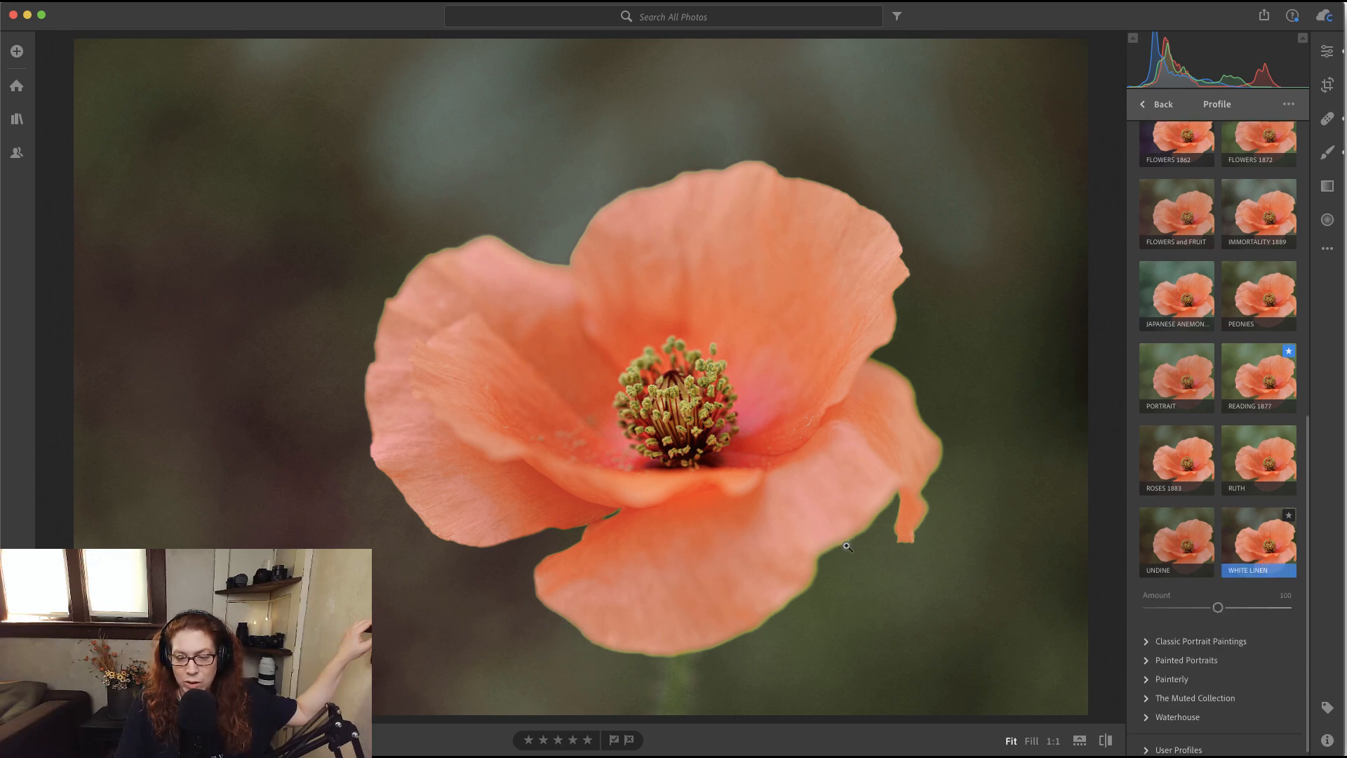
{"action": "left_click", "coordinate": [847, 546]}
{"action": "left_click", "coordinate": [847, 546]}
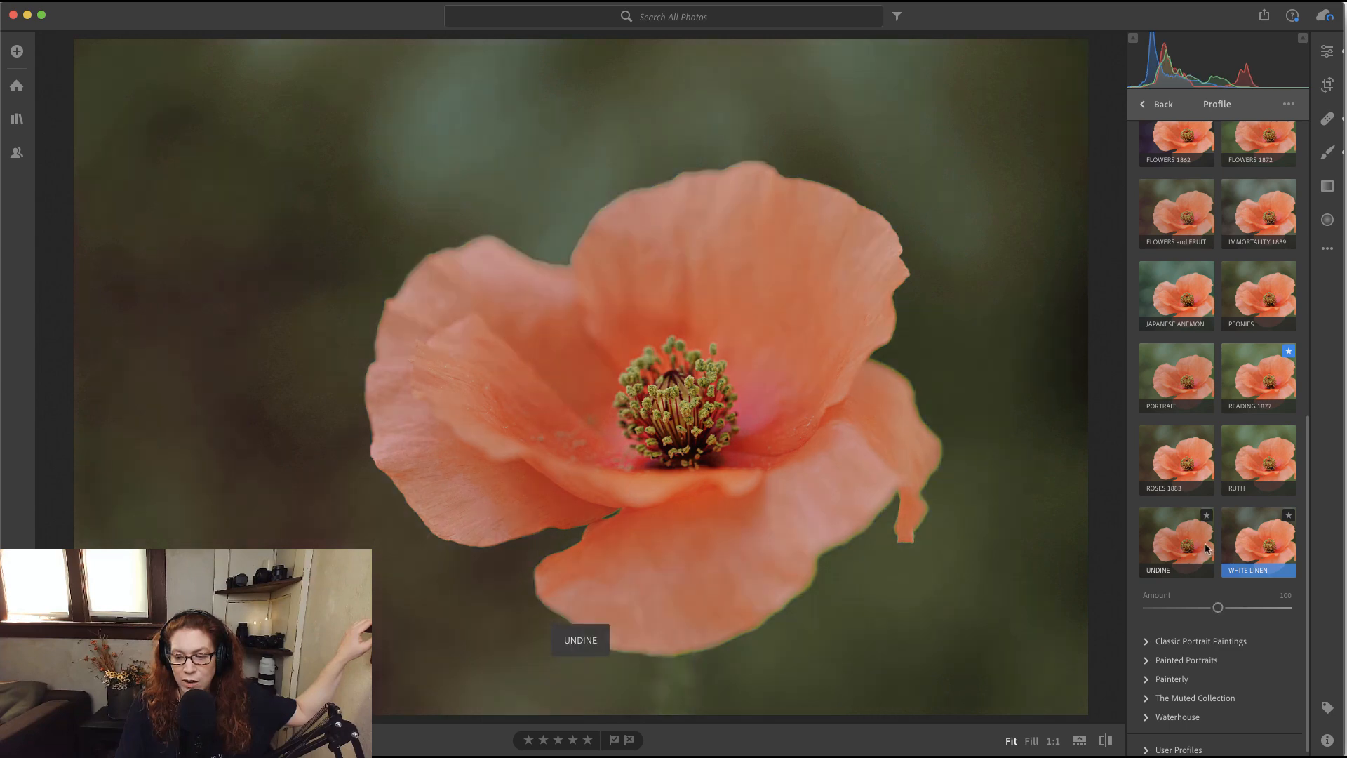
{"action": "left_click", "coordinate": [1206, 544]}
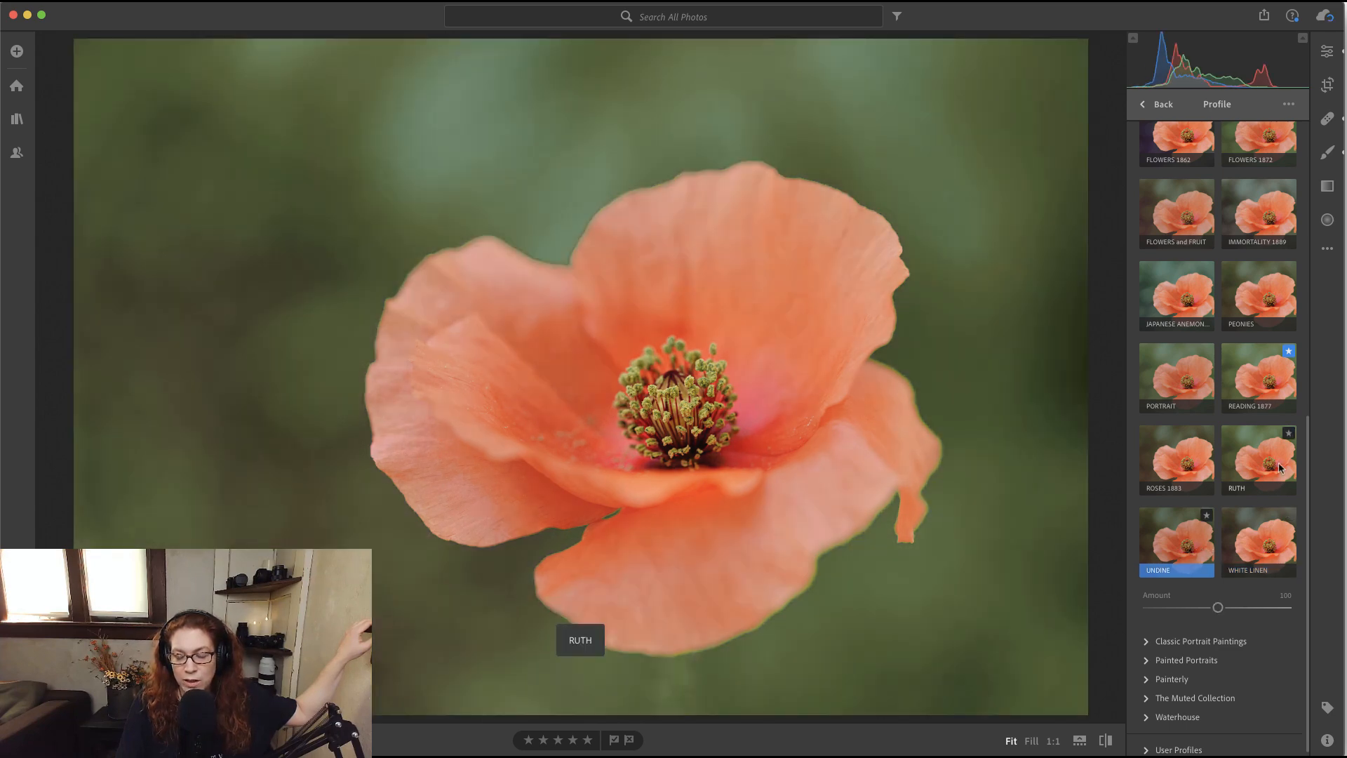
{"action": "left_click", "coordinate": [1279, 462]}
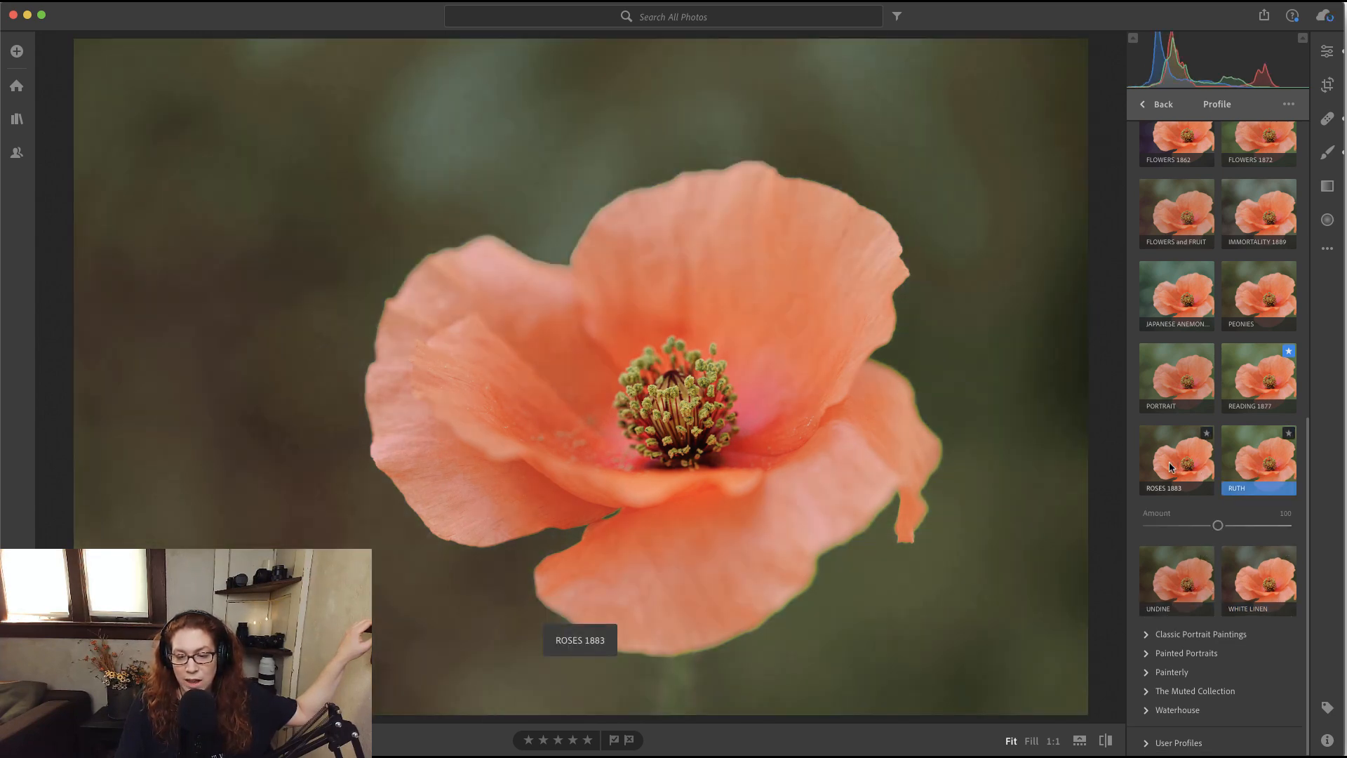
Step: Try the Roses 1883, Portrait, Reading 1877, Peonies and Japanese Anemone profiles from the painterly HFL group
{"action": "left_click", "coordinate": [1171, 465]}
{"action": "left_click", "coordinate": [1170, 397]}
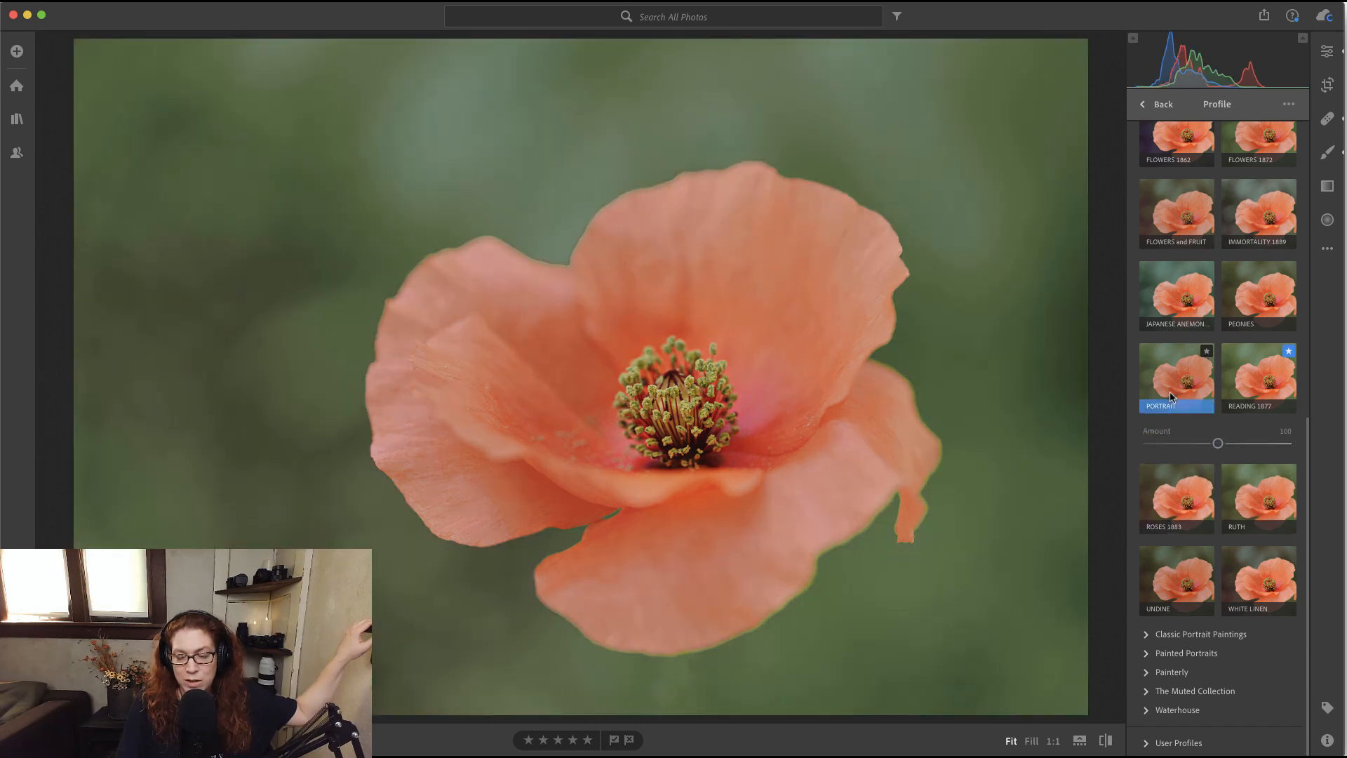
{"action": "left_click", "coordinate": [1258, 381]}
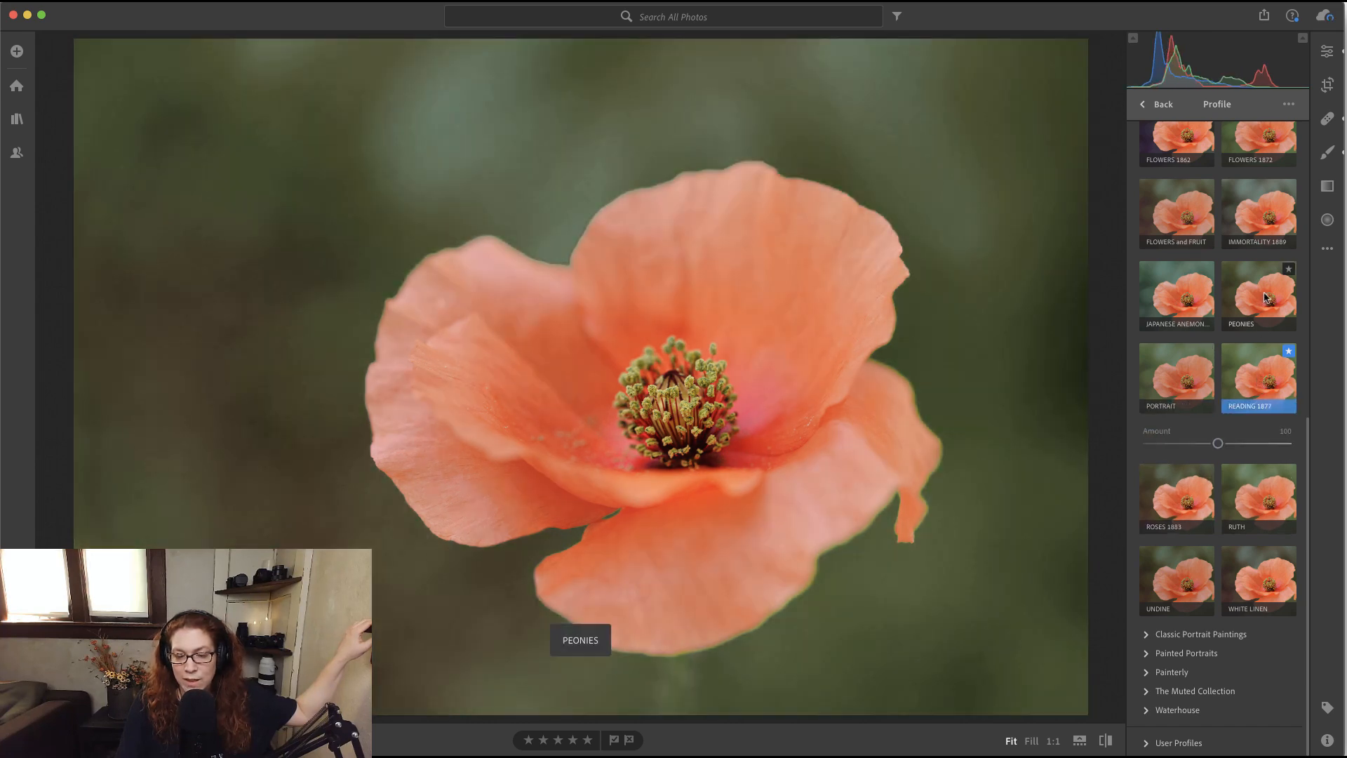
{"action": "left_click", "coordinate": [1265, 295]}
{"action": "left_click", "coordinate": [1186, 288]}
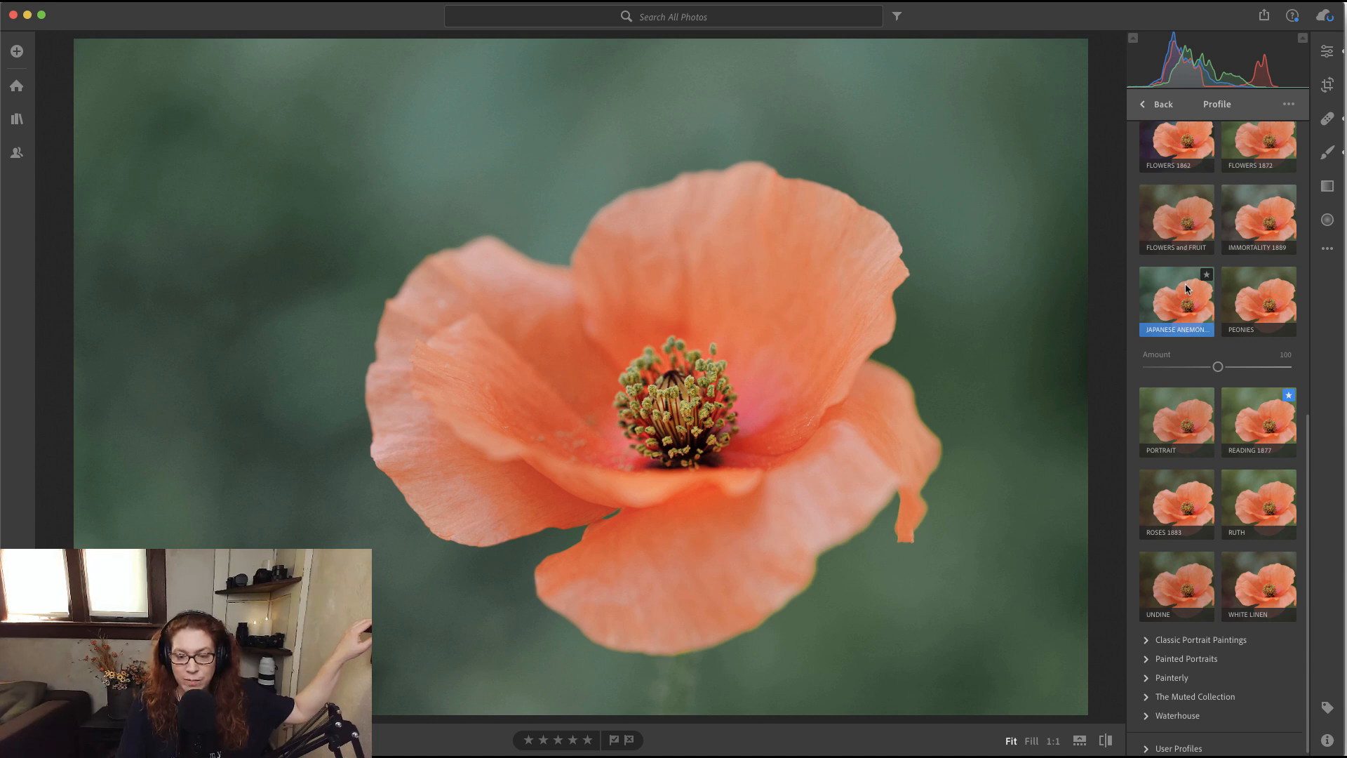
Step: Preview the remaining painterly HFL profiles, apply the Basic group's Color profile, and return to the Edit controls
{"action": "scroll", "coordinate": [1183, 302], "scroll_direction": "up", "scroll_amount": 2}
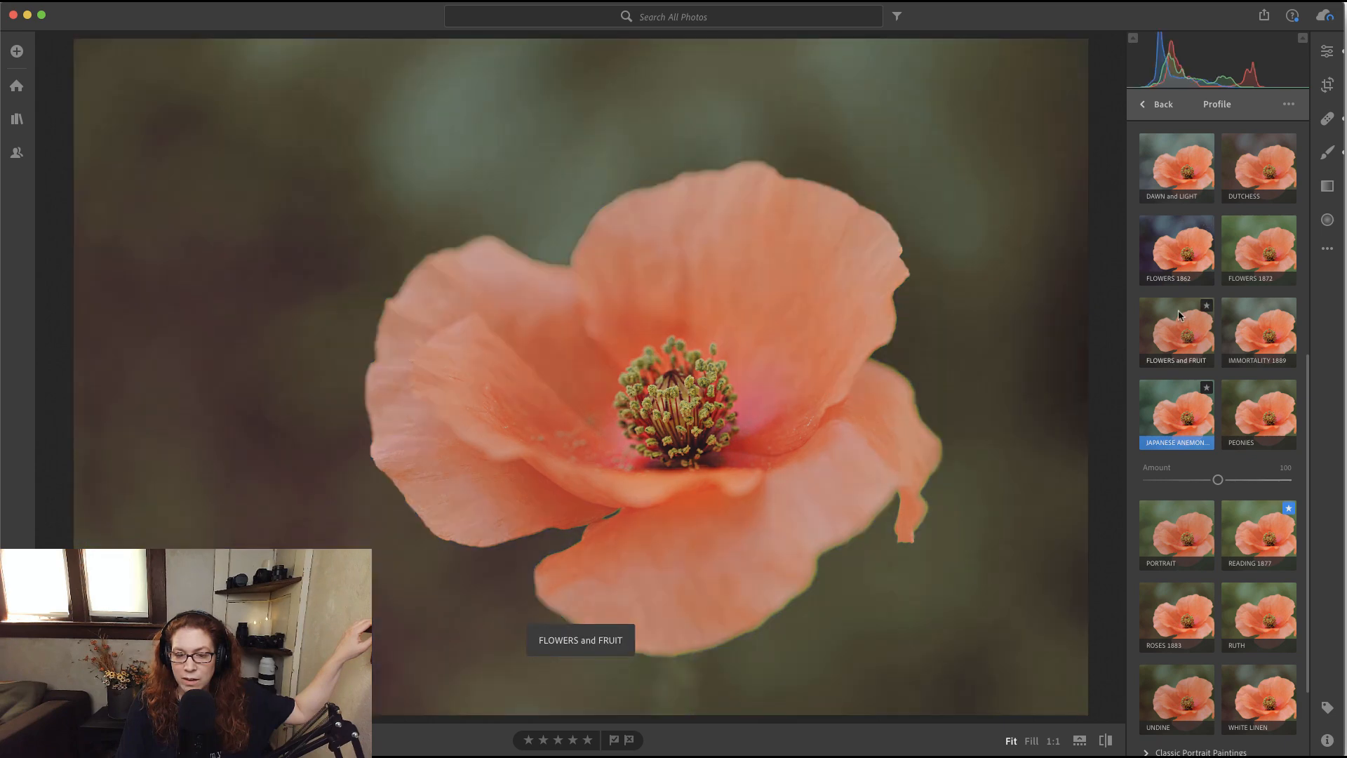
{"action": "scroll", "coordinate": [1177, 311], "scroll_direction": "up", "scroll_amount": 8}
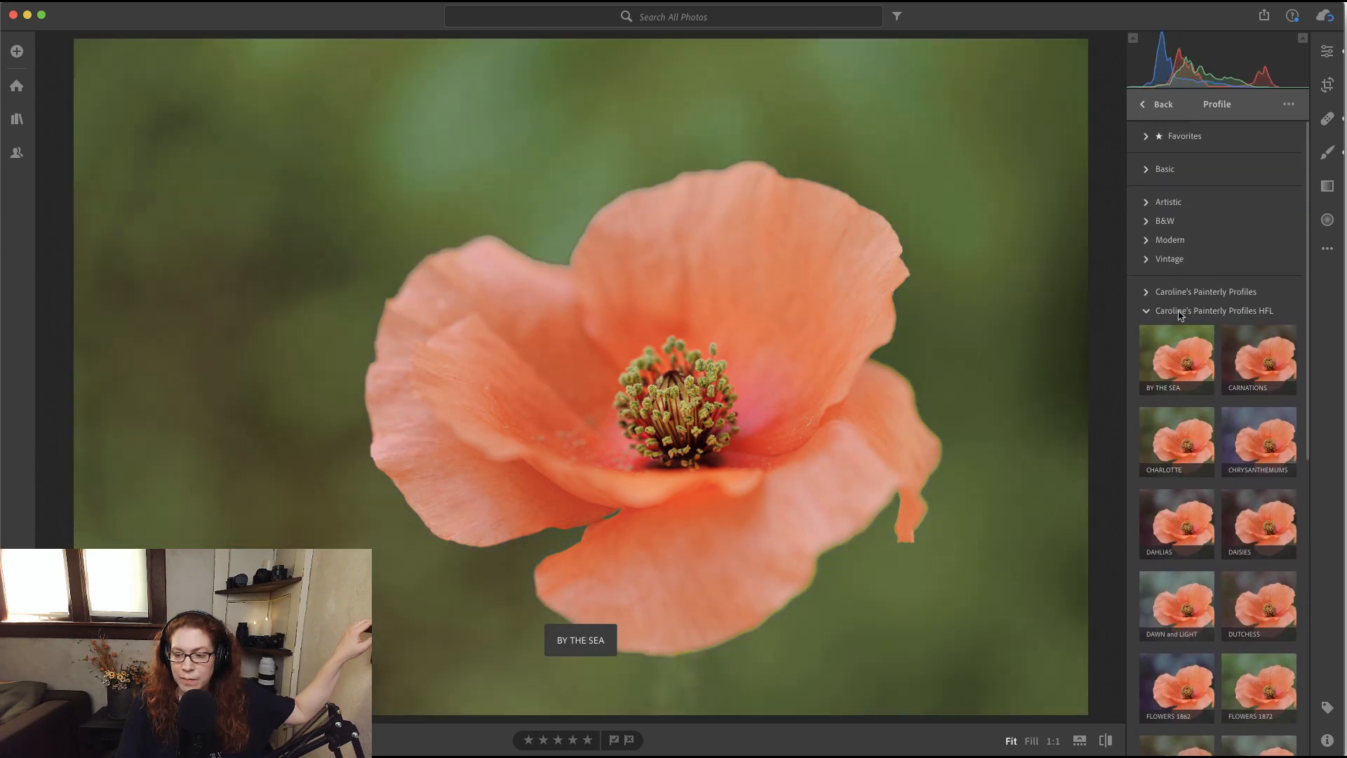
{"action": "left_click", "coordinate": [1162, 169]}
{"action": "left_click", "coordinate": [1159, 199]}
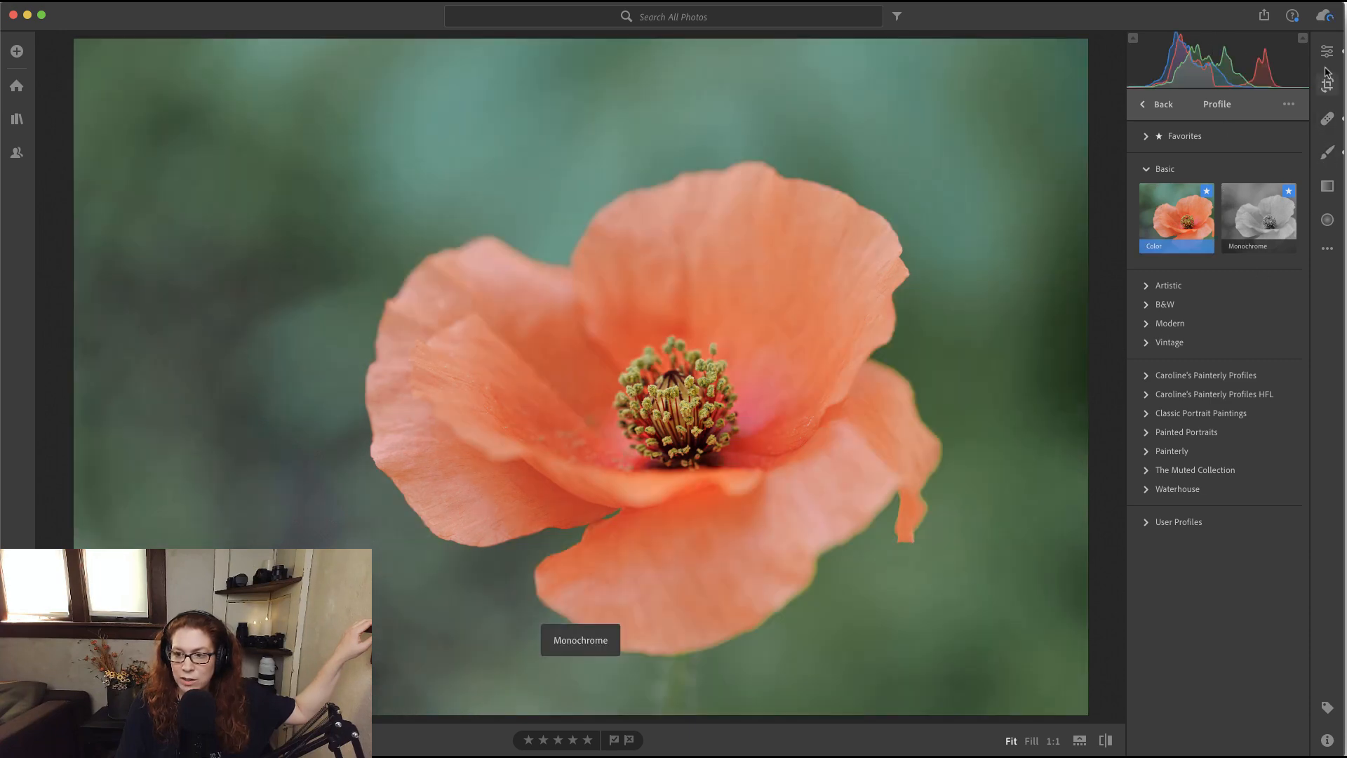
{"action": "left_click", "coordinate": [1328, 51]}
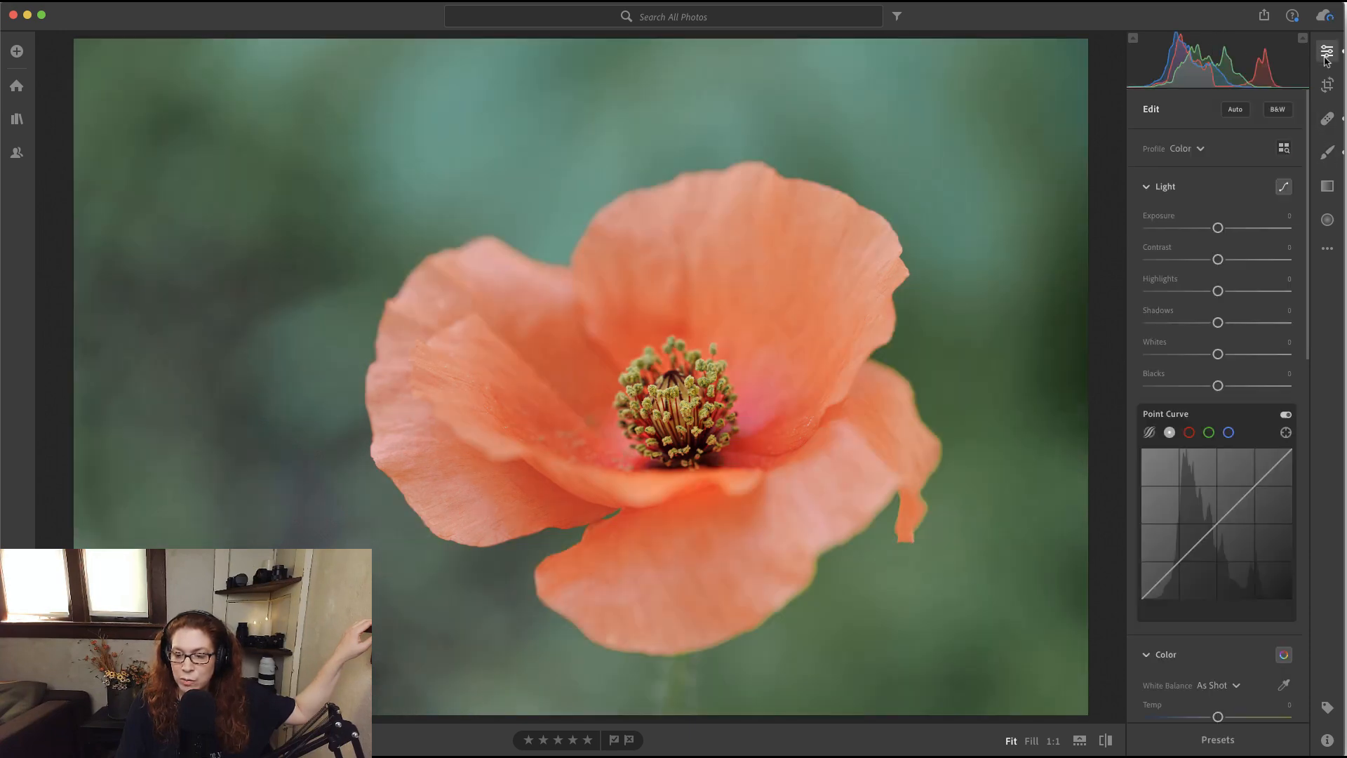
Step: Try a strongly reduced yellow saturation in the Color Mixer and reset it to its default
{"action": "scroll", "coordinate": [1199, 492], "scroll_direction": "down", "scroll_amount": 10}
{"action": "scroll", "coordinate": [1199, 491], "scroll_direction": "up", "scroll_amount": 1}
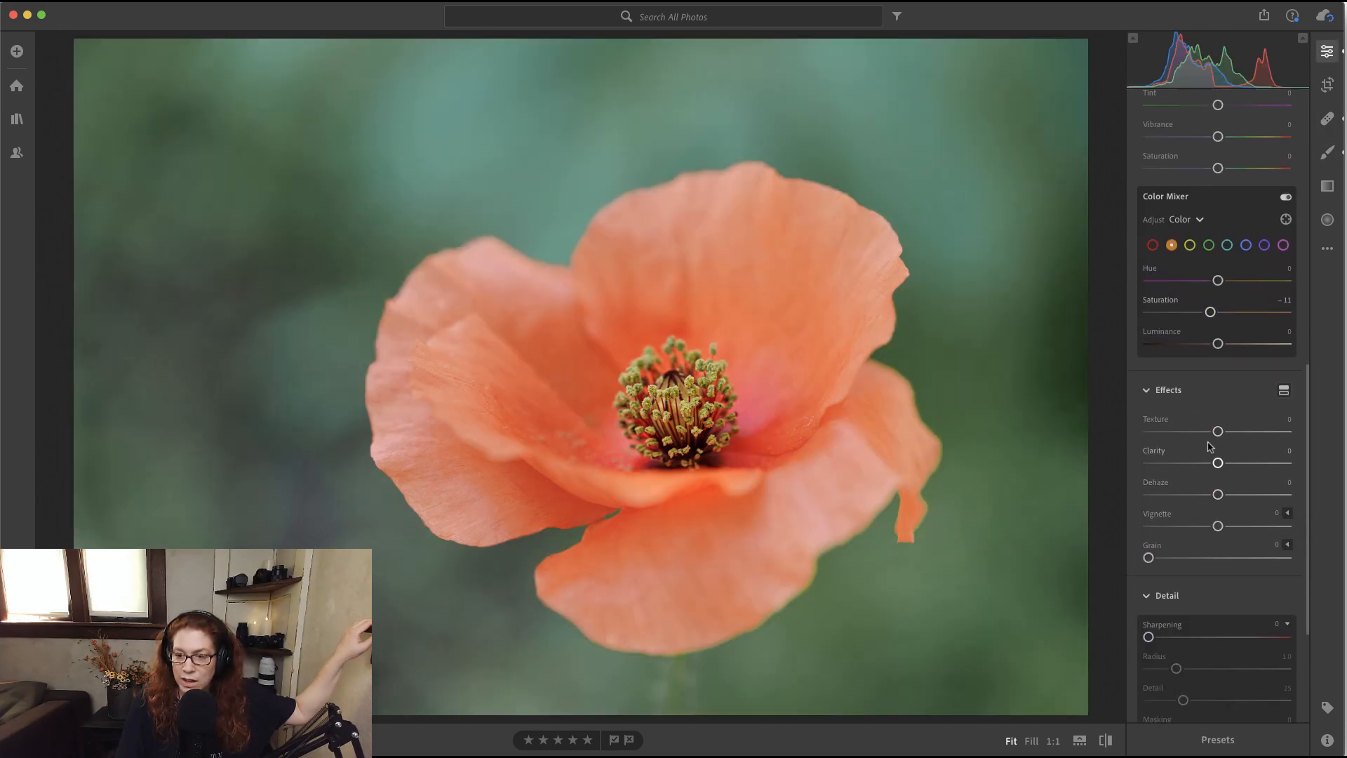
{"action": "left_click", "coordinate": [1191, 245]}
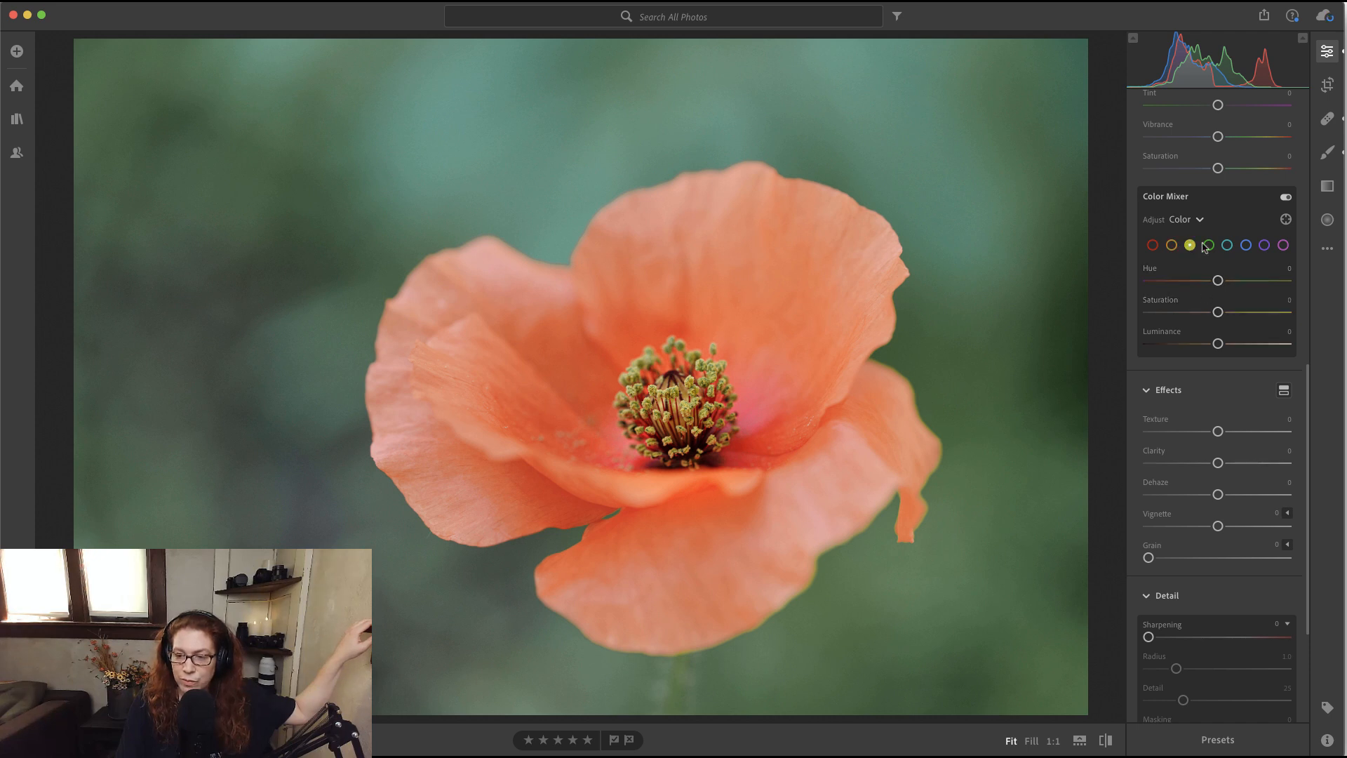
{"action": "left_click_drag", "start_coordinate": [1218, 311], "coordinate": [1137, 296]}
{"action": "double_click", "coordinate": [1157, 300]}
Step: Reset the green luminance in the Color Mixer and set the green saturation to -96
{"action": "left_click", "coordinate": [1211, 248]}
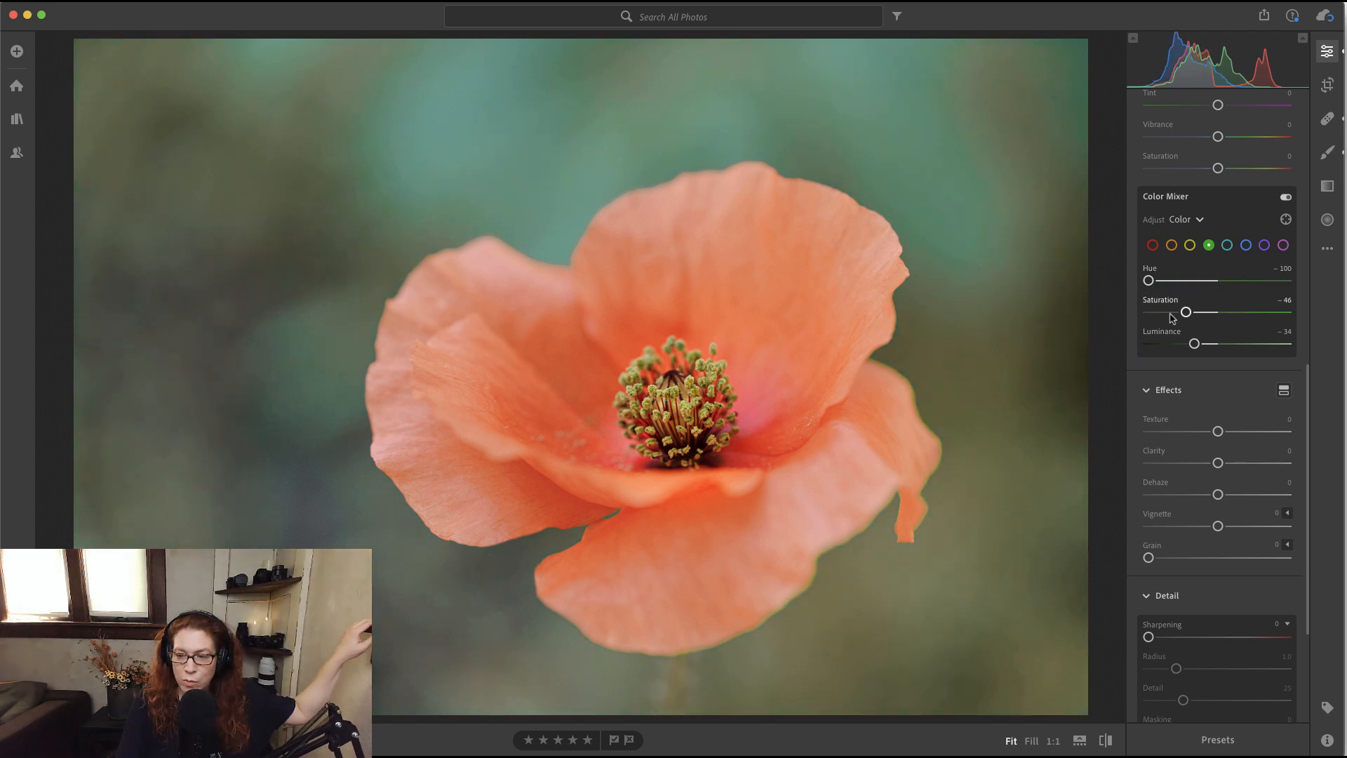
{"action": "double_click", "coordinate": [1162, 331]}
{"action": "left_click_drag", "start_coordinate": [1185, 312], "coordinate": [1150, 317]}
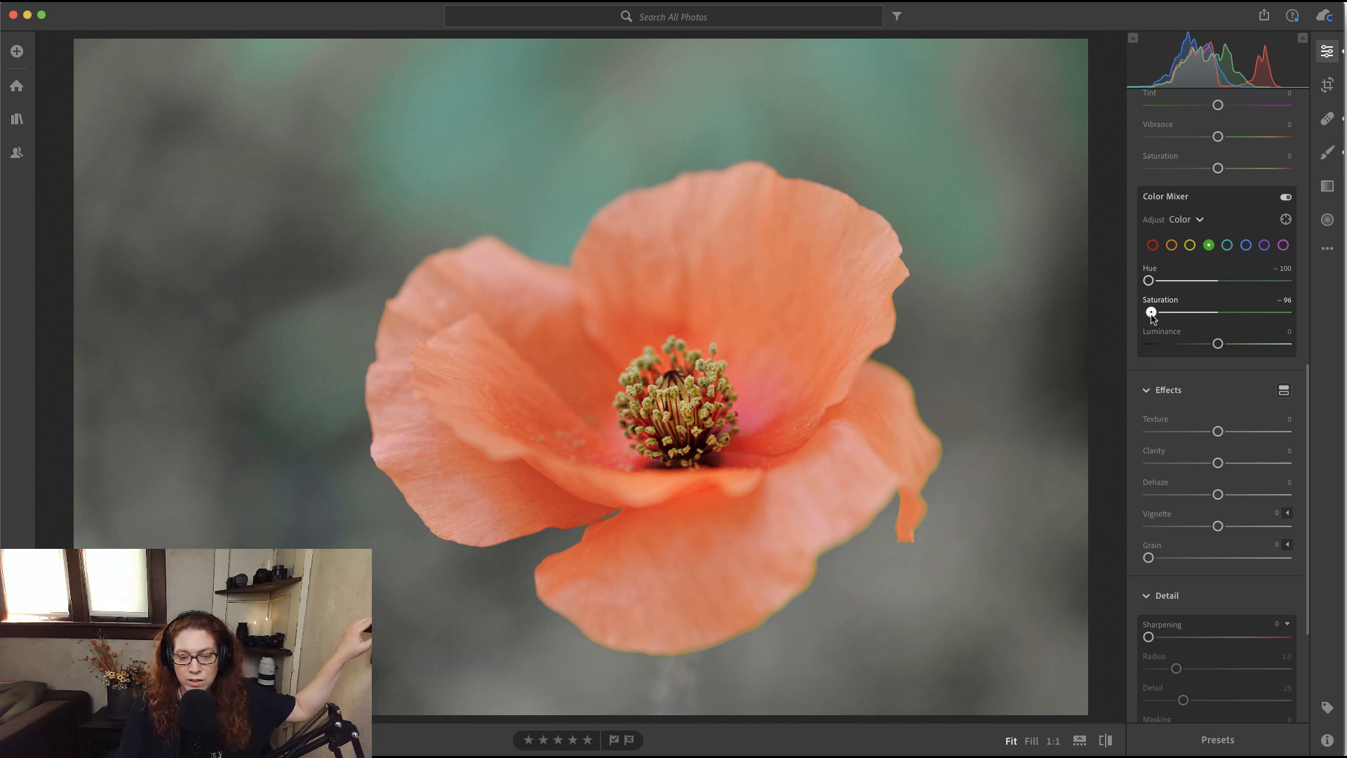
Step: Set the orange saturation to -38 in the Color Mixer
{"action": "left_click_drag", "start_coordinate": [1151, 317], "coordinate": [1193, 317]}
{"action": "left_click", "coordinate": [1172, 245]}
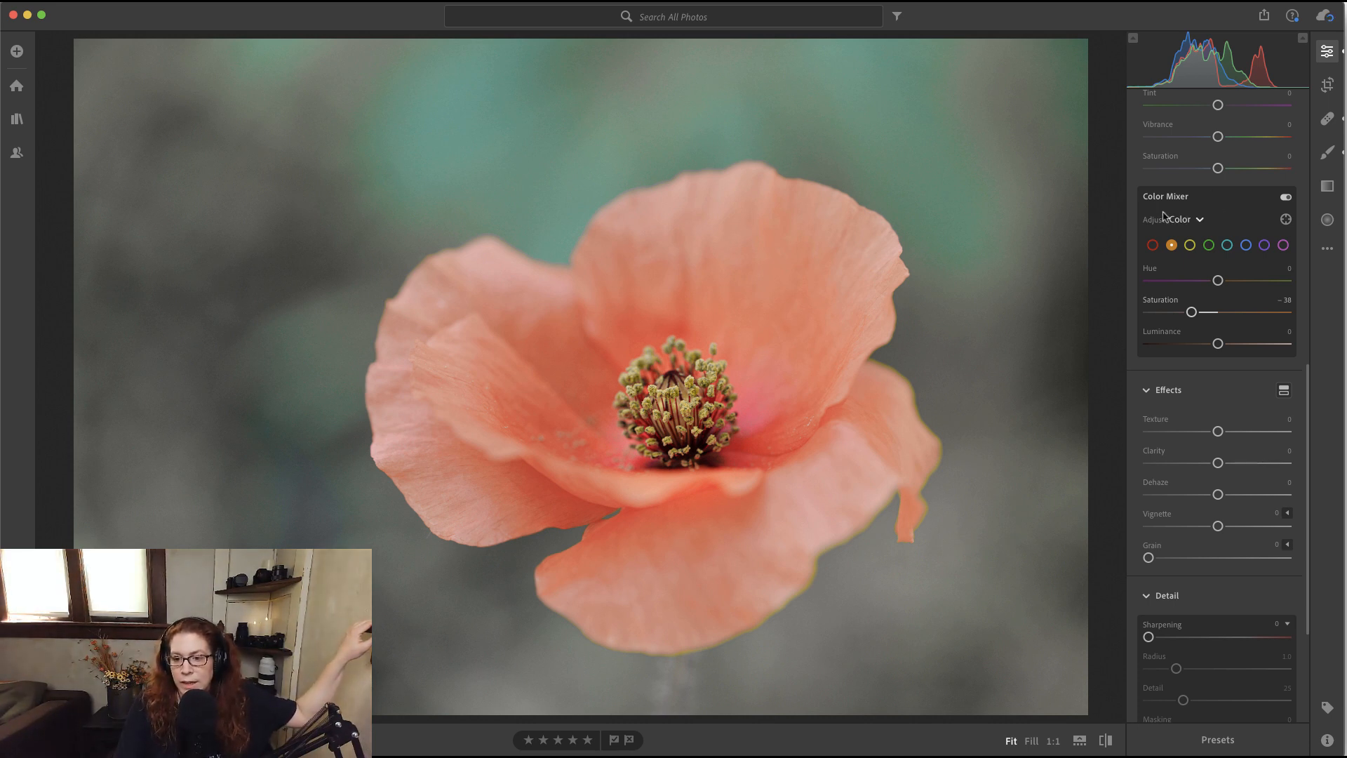
Step: Apply the Monochrome profile from the Favorites group, collapse that group and return to the Edit controls
{"action": "scroll", "coordinate": [1138, 327], "scroll_direction": "up", "scroll_amount": 10}
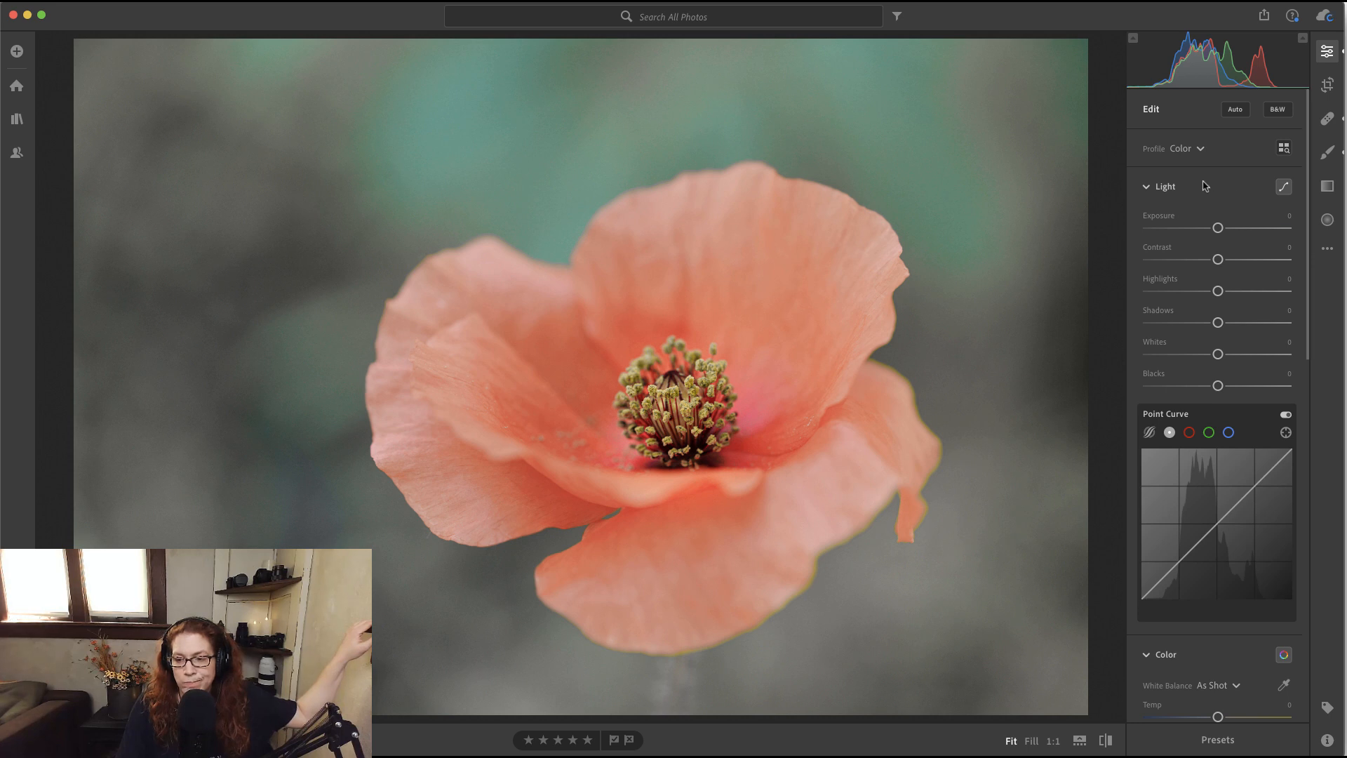
{"action": "scroll", "coordinate": [1140, 330], "scroll_direction": "down", "scroll_amount": 3}
{"action": "scroll", "coordinate": [1140, 313], "scroll_direction": "up", "scroll_amount": 3}
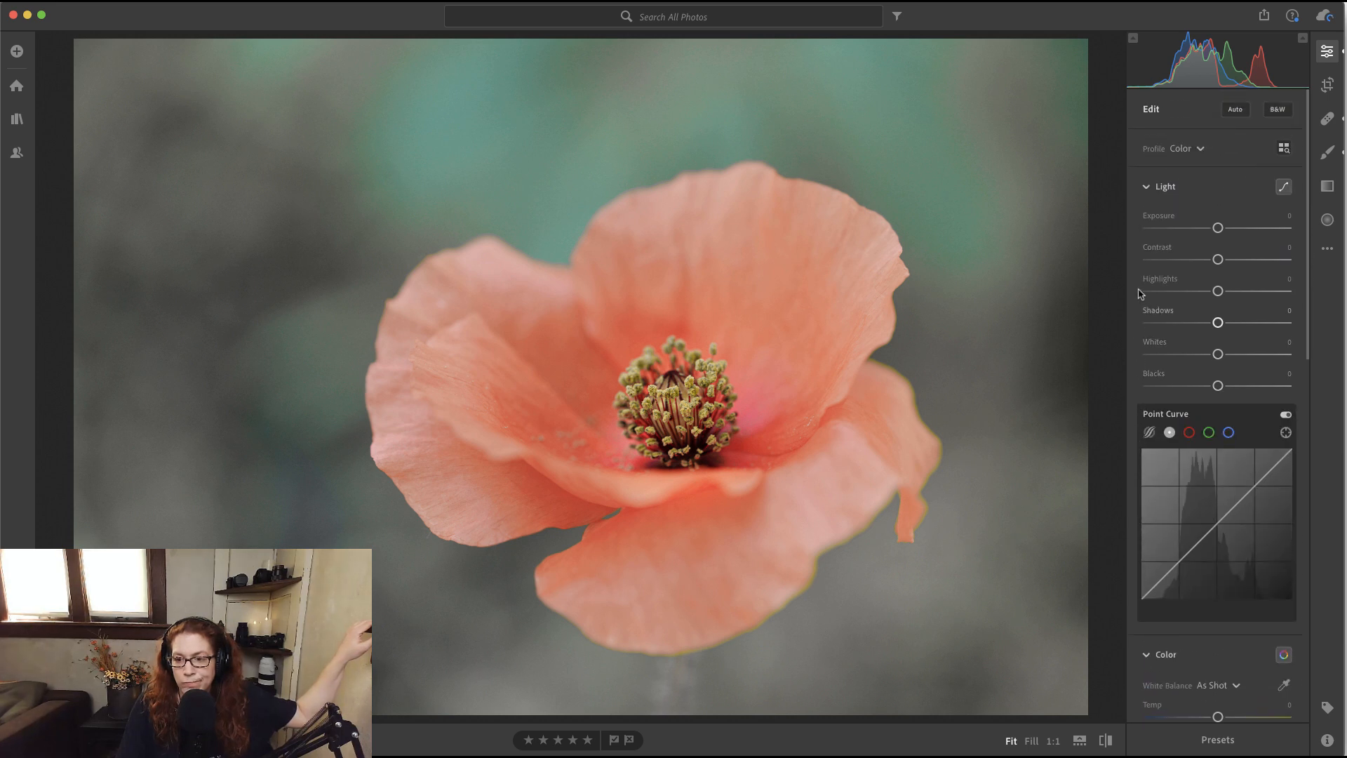
{"action": "left_click", "coordinate": [1285, 150]}
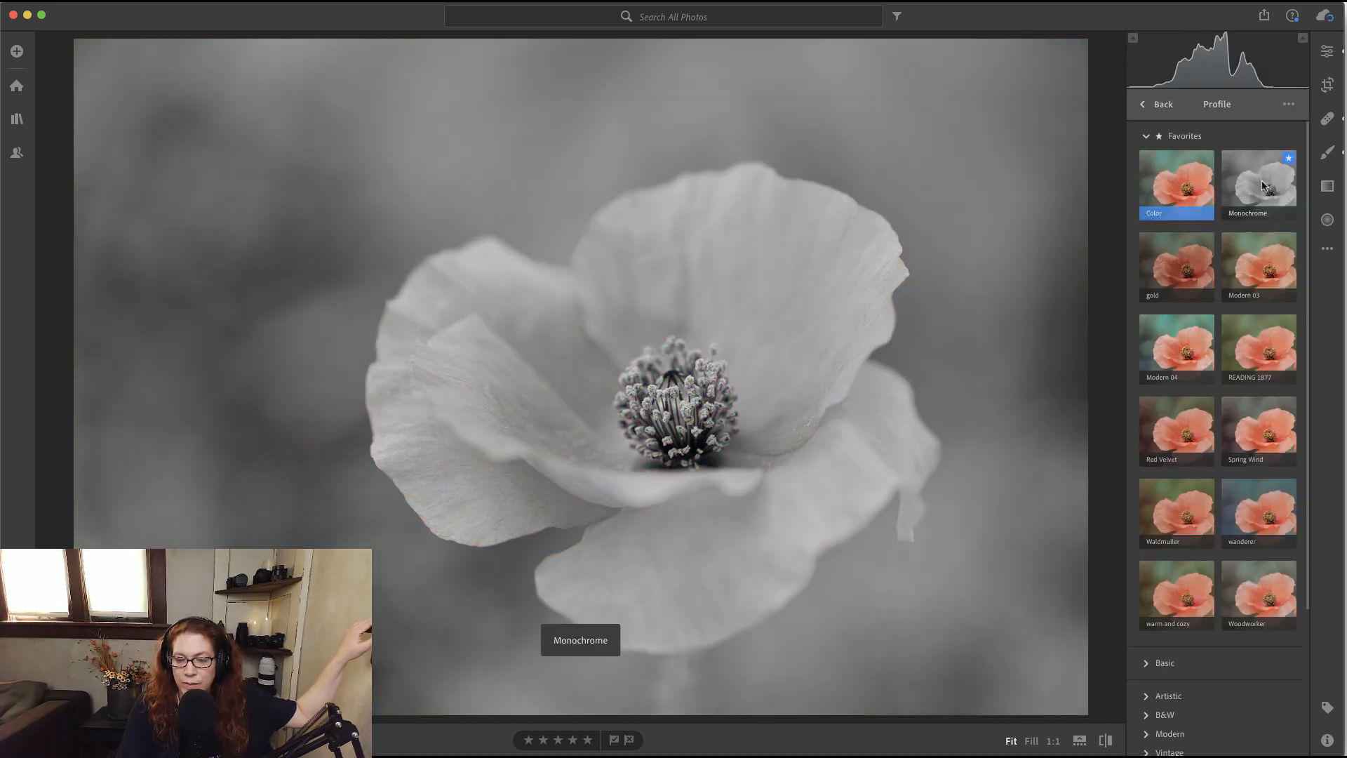
{"action": "left_click", "coordinate": [1263, 186]}
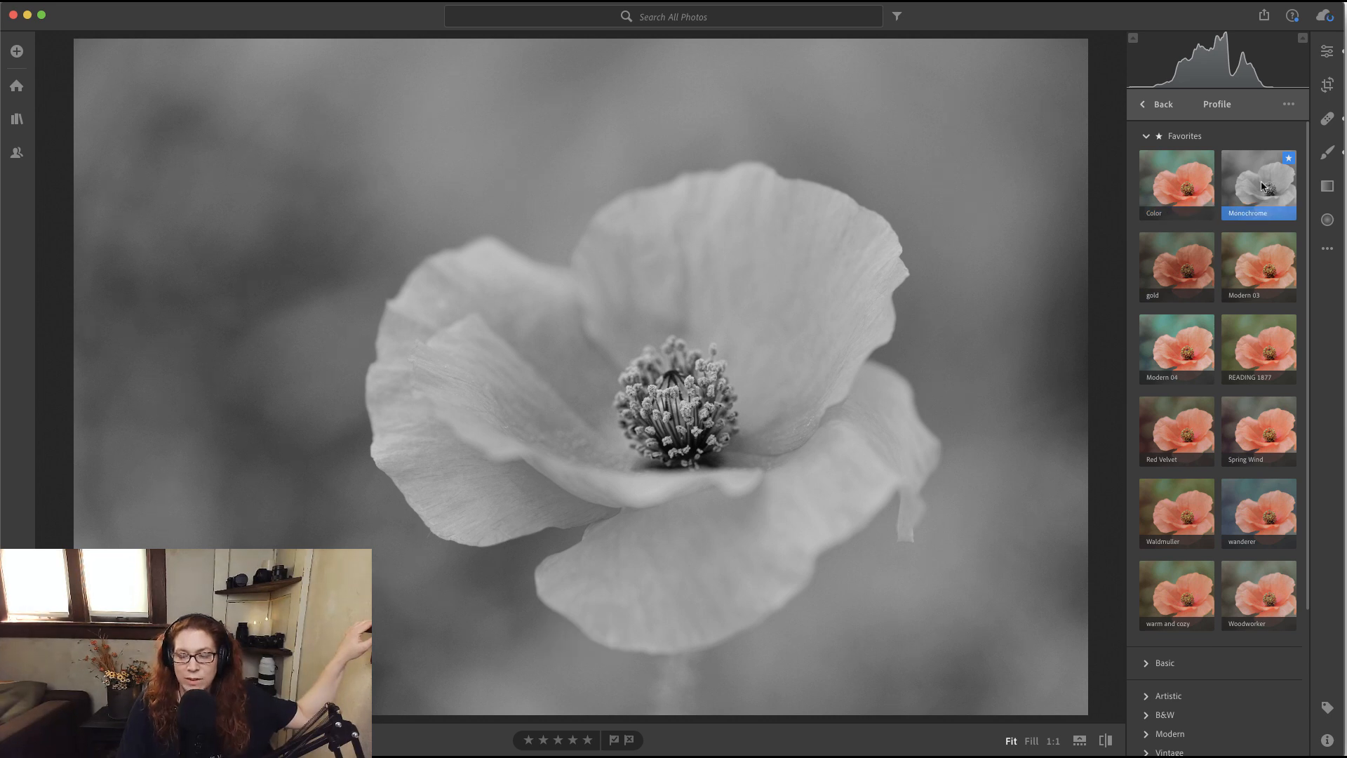
{"action": "left_click", "coordinate": [1147, 137]}
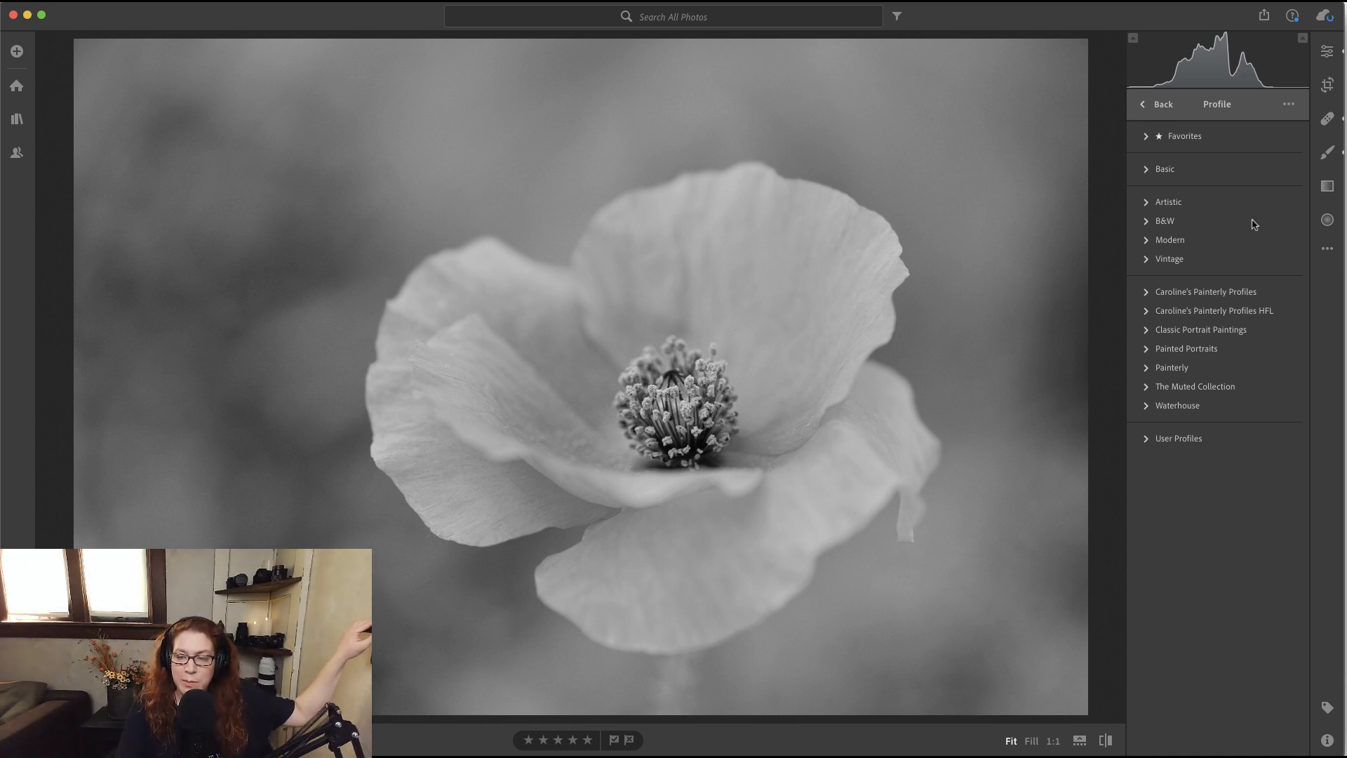
{"action": "left_click", "coordinate": [1327, 52]}
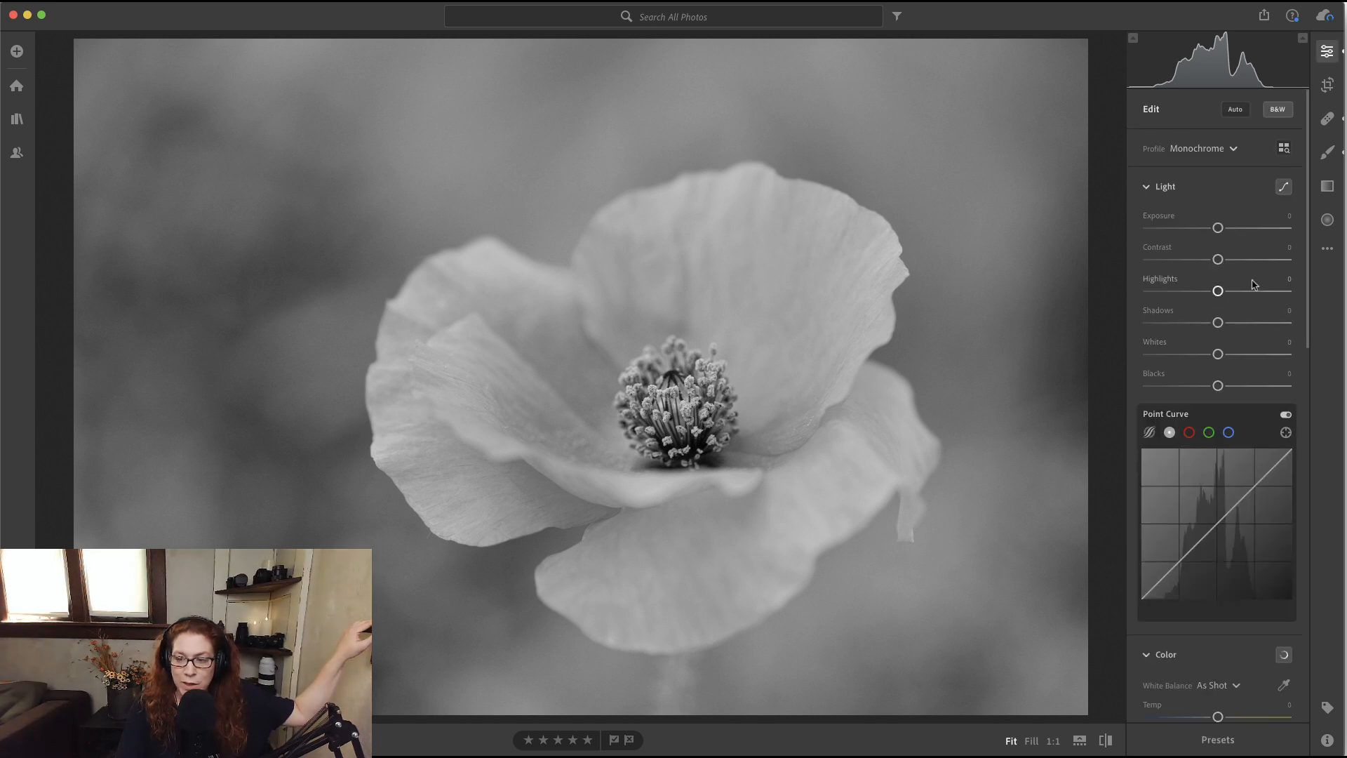
Step: Try a yellow value of -59 in the B&W Mixer, inspect the lower petal edge at 1:1, and reset the yellow value
{"action": "scroll", "coordinate": [1220, 337], "scroll_direction": "down", "scroll_amount": 5}
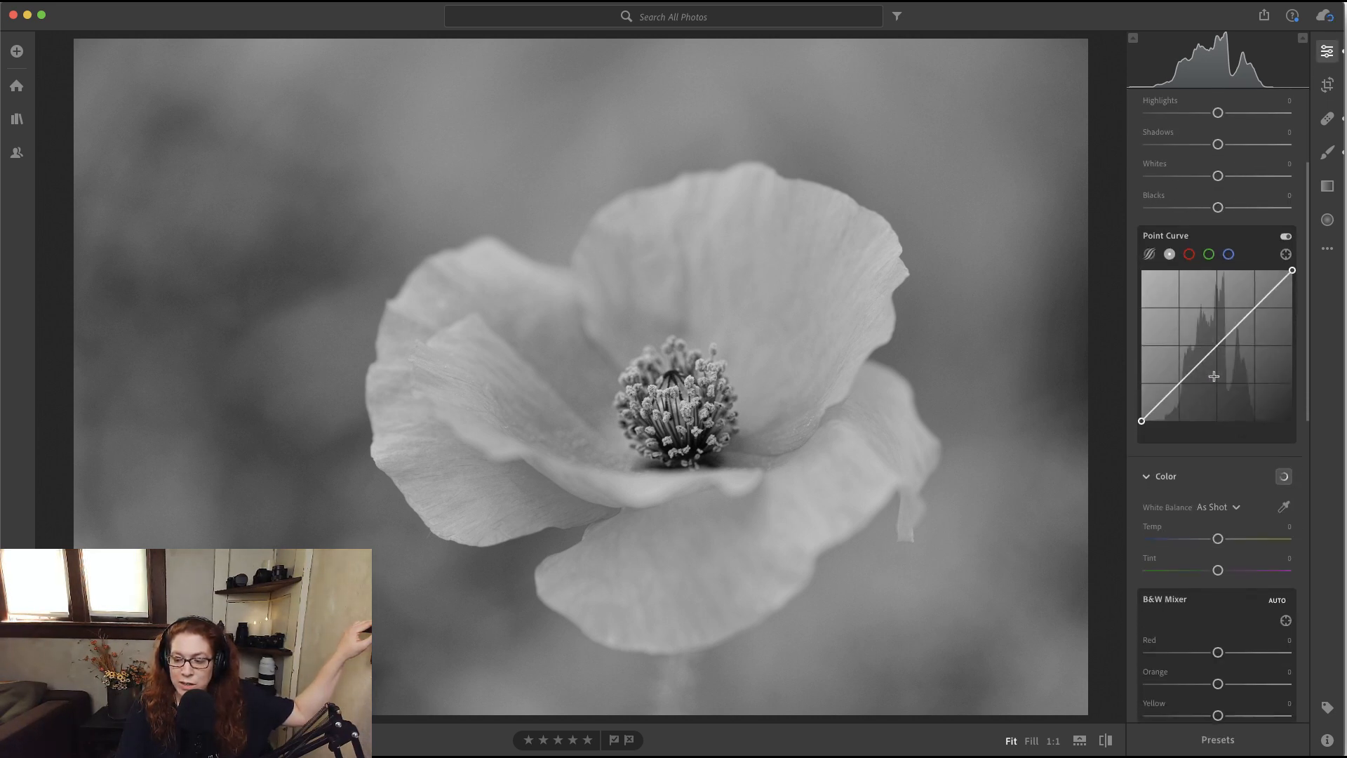
{"action": "scroll", "coordinate": [1216, 379], "scroll_direction": "down", "scroll_amount": 10}
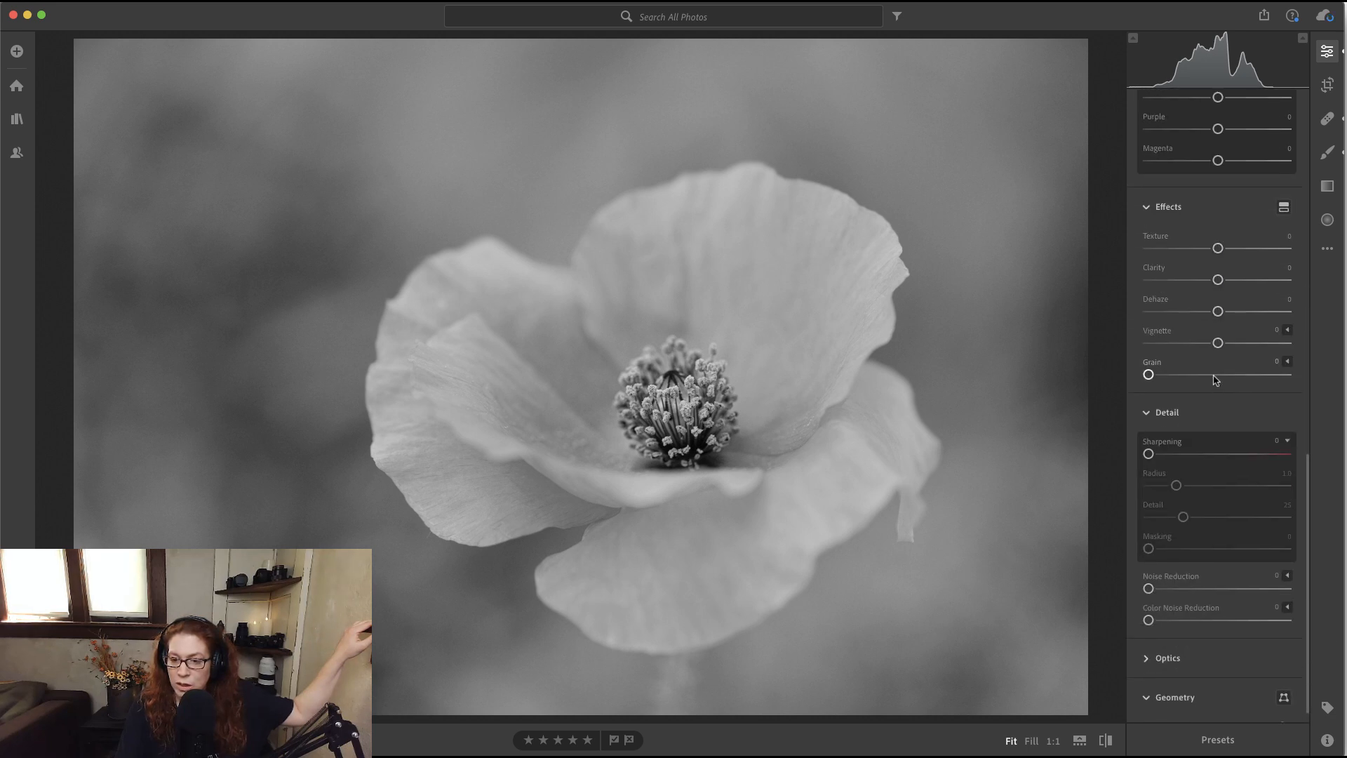
{"action": "scroll", "coordinate": [1217, 365], "scroll_direction": "up", "scroll_amount": 5}
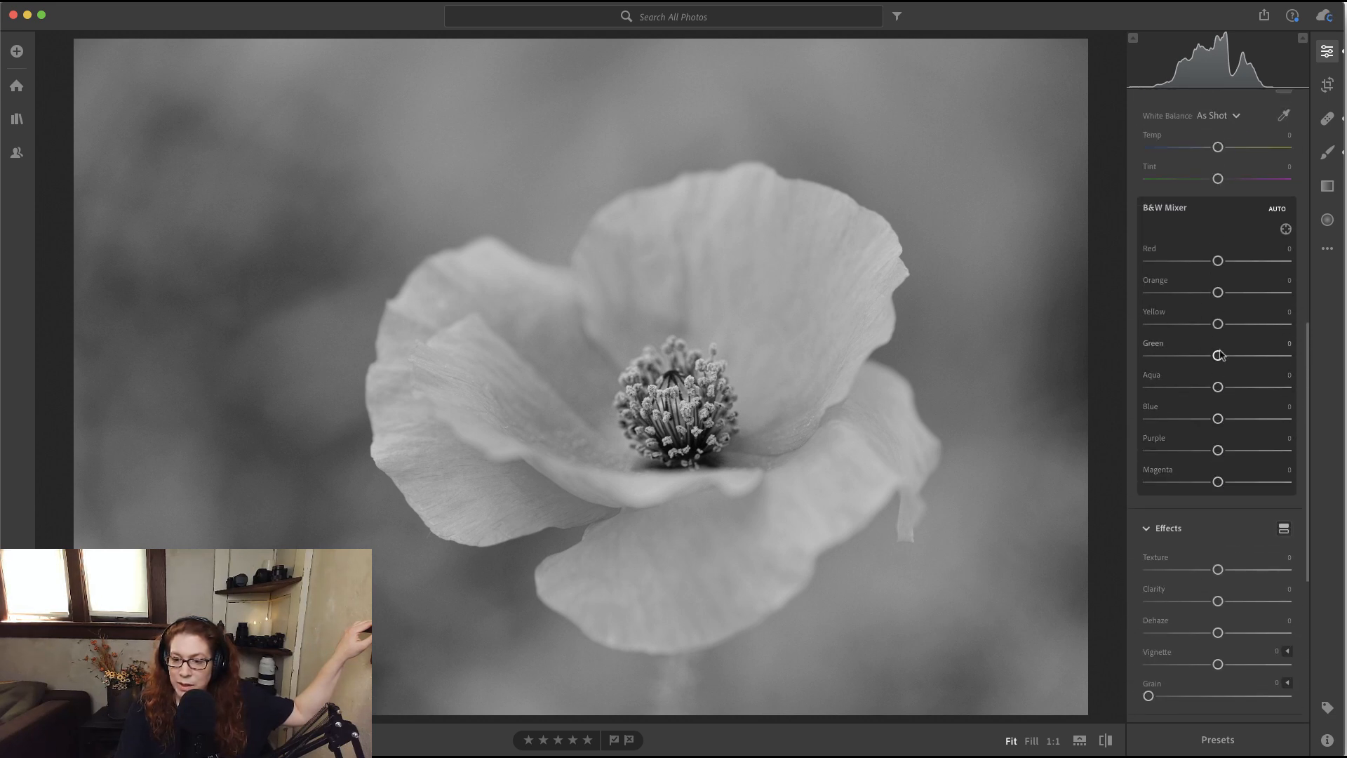
{"action": "left_click_drag", "start_coordinate": [1218, 324], "coordinate": [1177, 324]}
{"action": "left_click", "coordinate": [827, 561]}
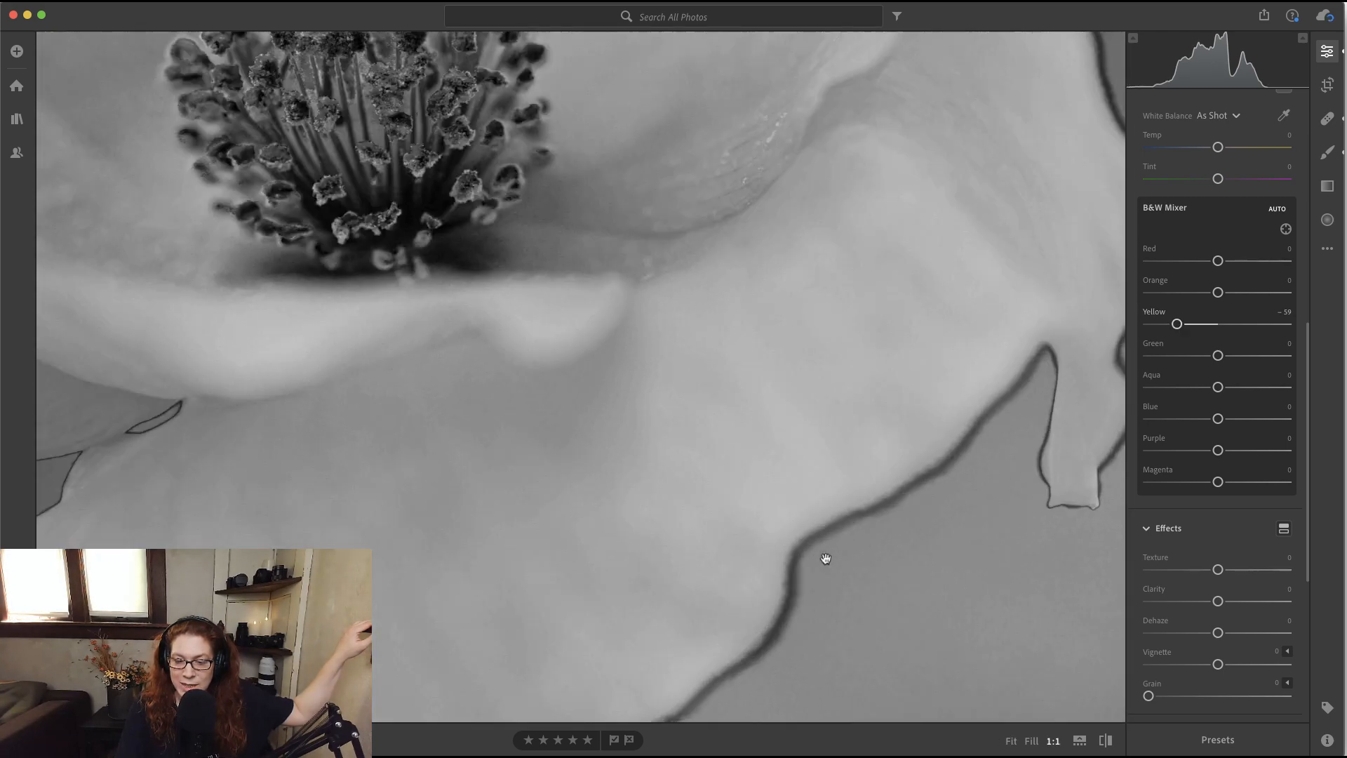
{"action": "left_click", "coordinate": [827, 556]}
{"action": "double_click", "coordinate": [1152, 314]}
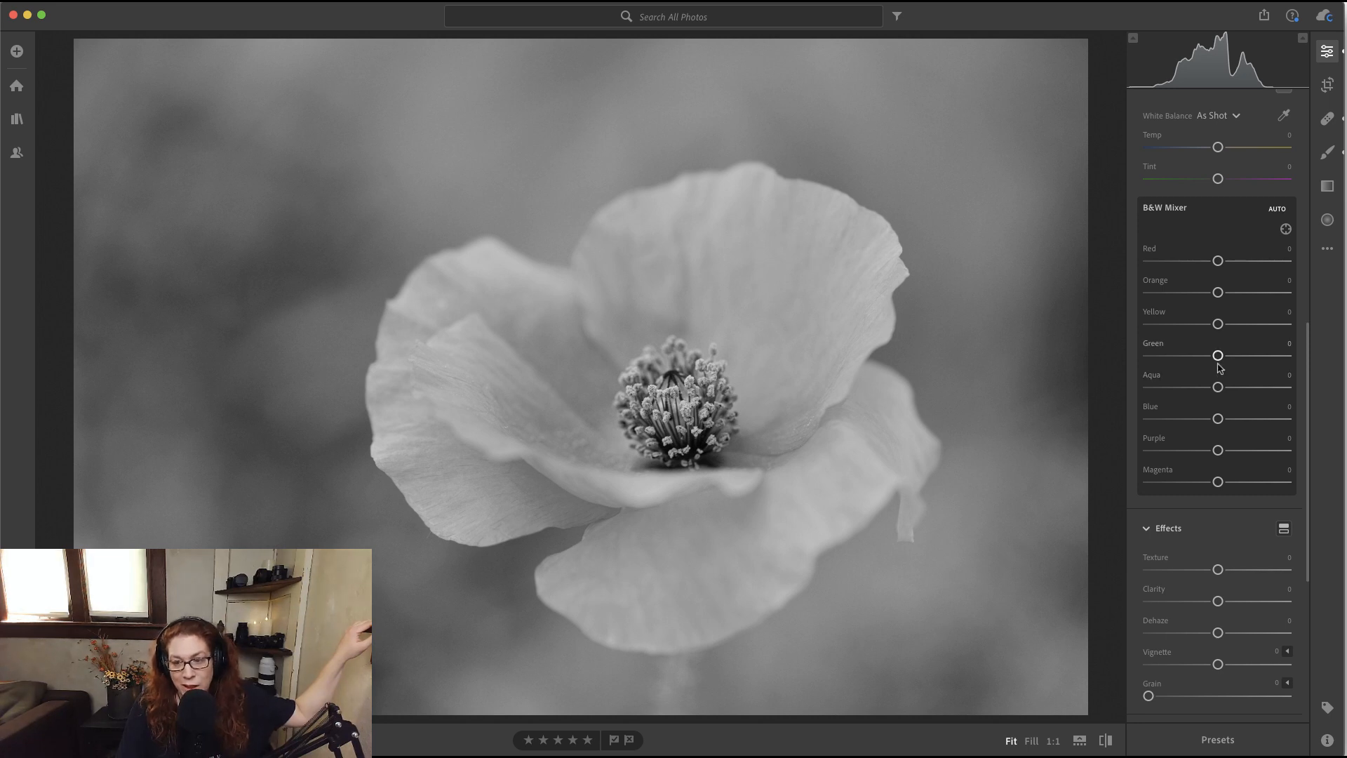
Step: Set green to -32 in the B&W Mixer and the overall Dehaze to +14
{"action": "mouse_move", "coordinate": [1218, 356]}
{"action": "left_mouse_down"}
{"action": "mouse_move", "coordinate": [1179, 356]}
{"action": "mouse_move", "coordinate": [1196, 360]}
{"action": "left_mouse_up"}
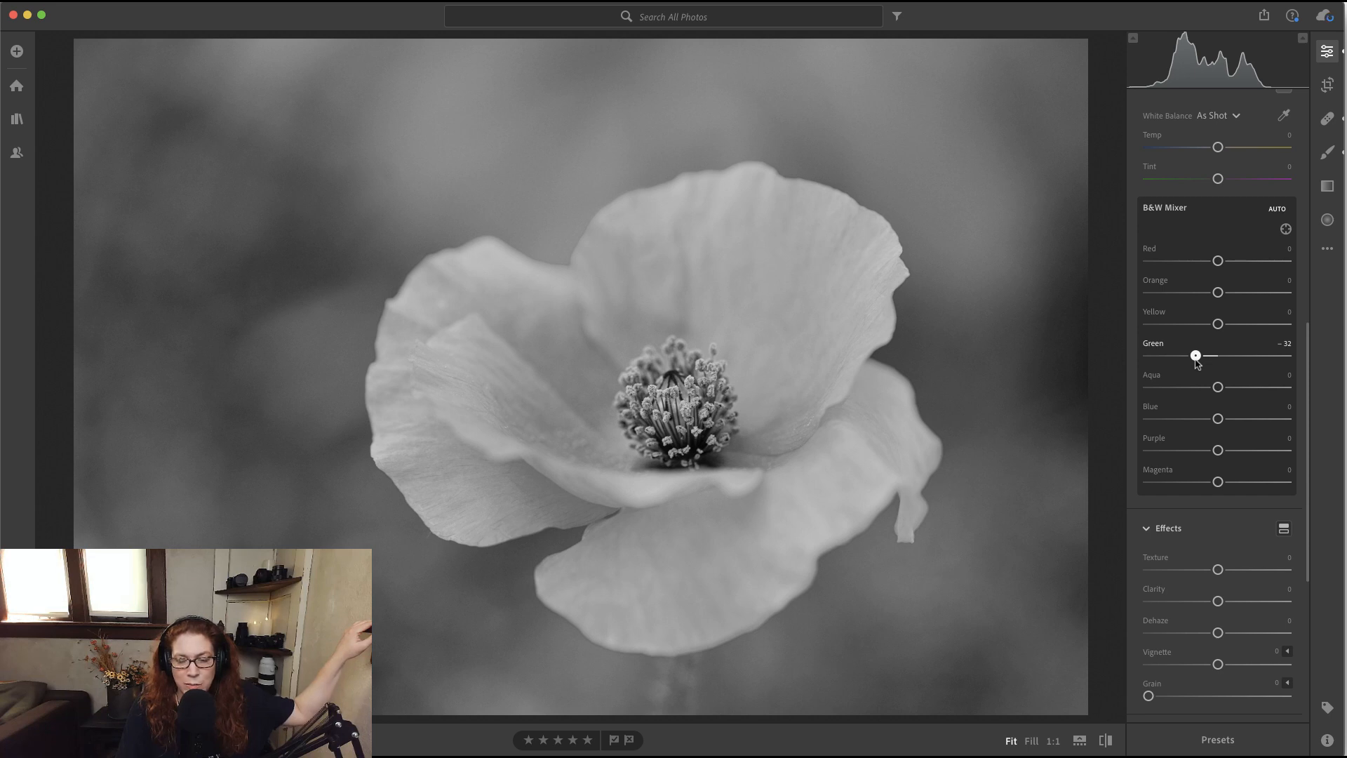
{"action": "scroll", "coordinate": [1194, 469], "scroll_direction": "down", "scroll_amount": 3}
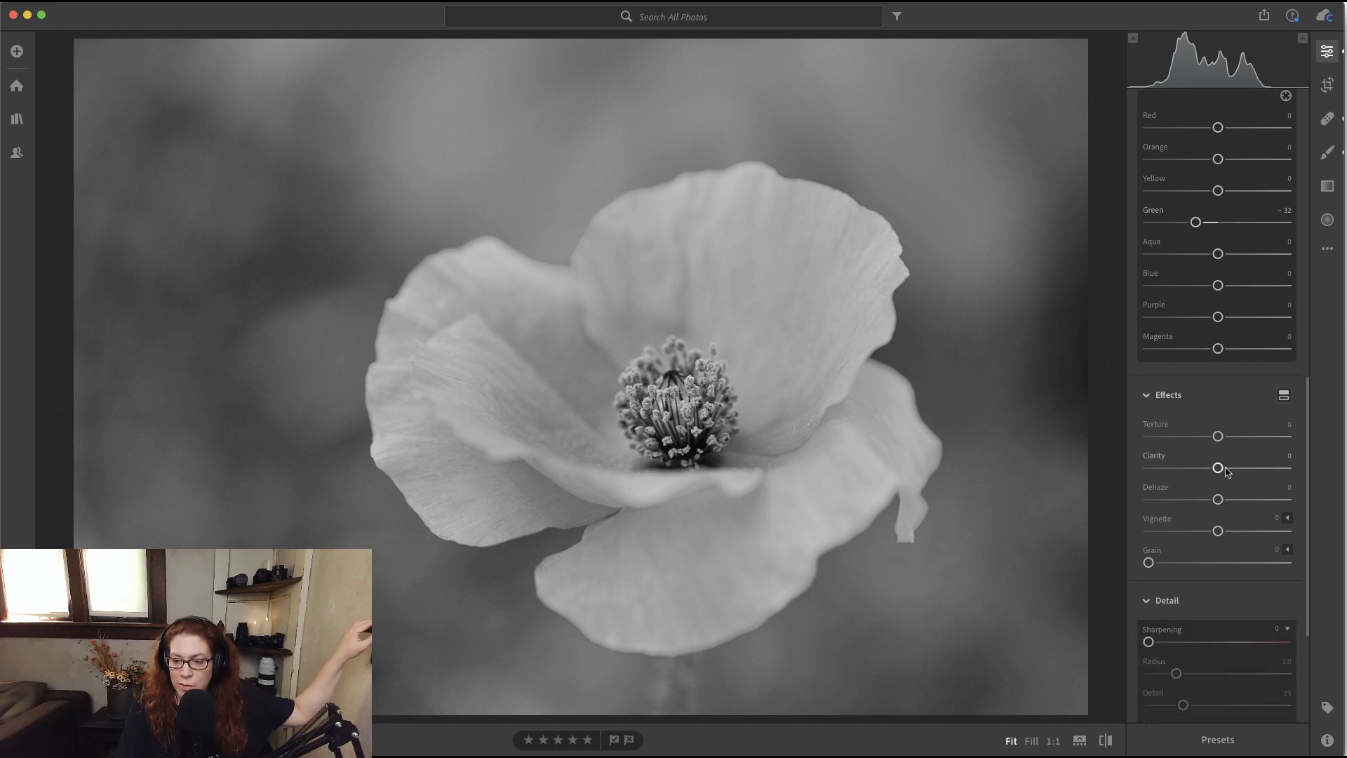
{"action": "mouse_move", "coordinate": [1218, 500]}
{"action": "left_mouse_down"}
{"action": "mouse_move", "coordinate": [1291, 499]}
{"action": "mouse_move", "coordinate": [1227, 500]}
{"action": "left_mouse_up"}
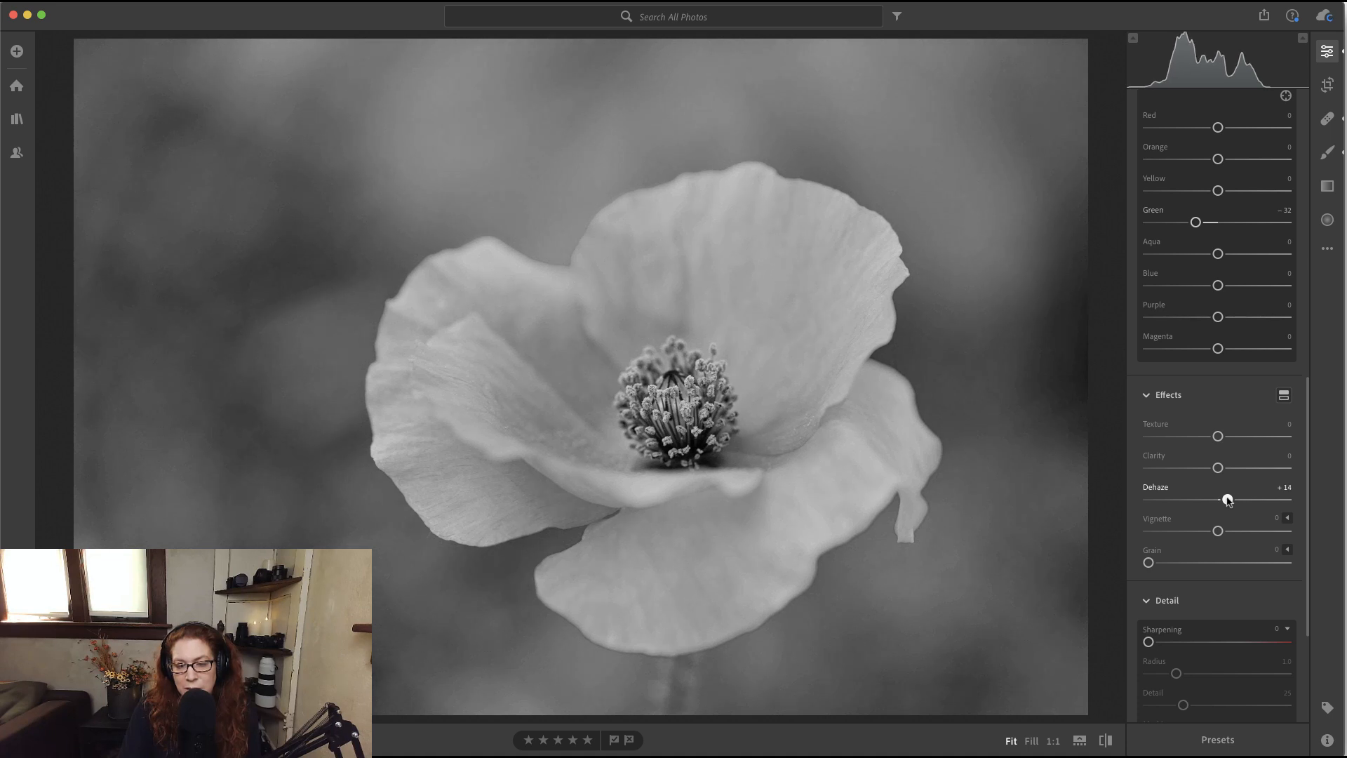
Step: Paint a new brush adjustment with Dehaze +85 over the stamens and the inner petals
{"action": "left_click", "coordinate": [1328, 152]}
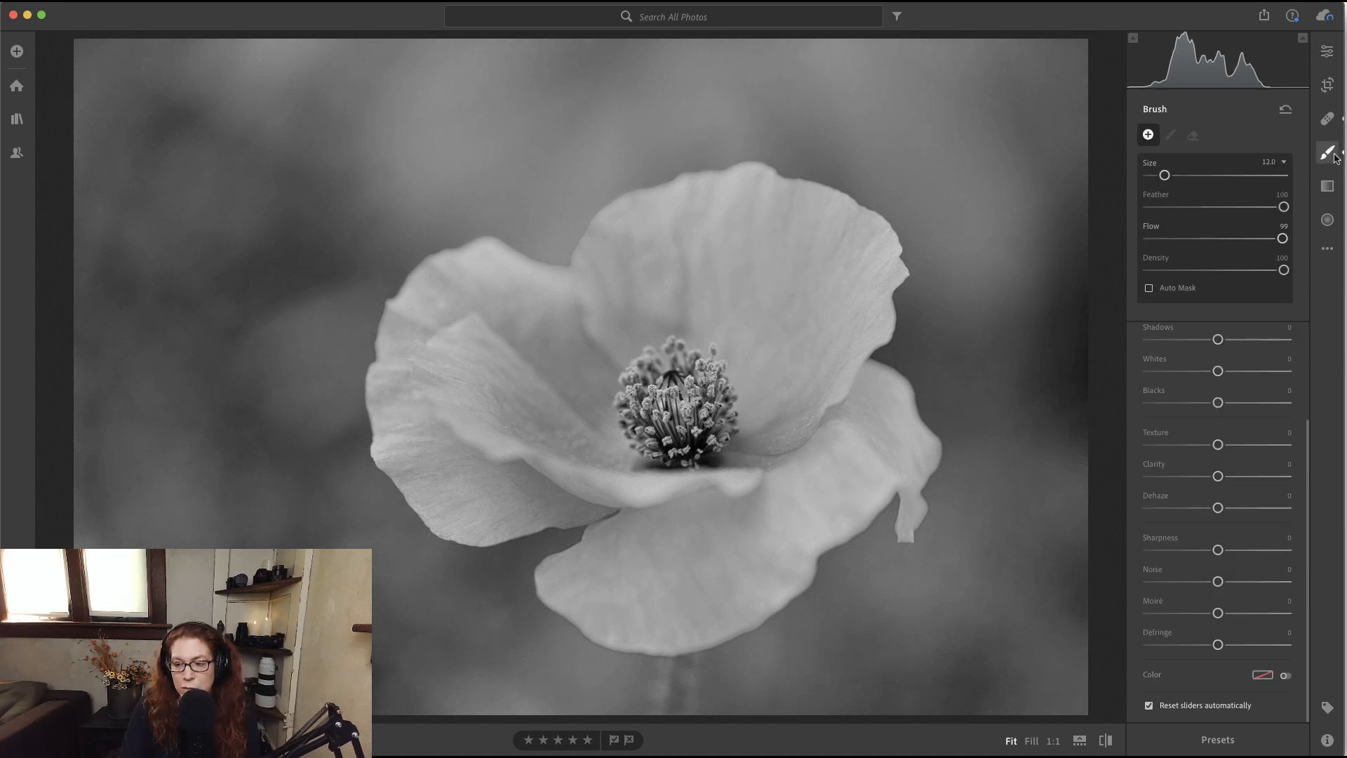
{"action": "left_click_drag", "start_coordinate": [1218, 508], "coordinate": [1277, 508]}
{"action": "mouse_move", "coordinate": [666, 375]}
{"action": "left_mouse_down"}
{"action": "mouse_move", "coordinate": [661, 405]}
{"action": "mouse_move", "coordinate": [653, 358]}
{"action": "mouse_move", "coordinate": [593, 364]}
{"action": "mouse_move", "coordinate": [607, 282]}
{"action": "mouse_move", "coordinate": [783, 438]}
{"action": "mouse_move", "coordinate": [528, 420]}
{"action": "left_mouse_up"}
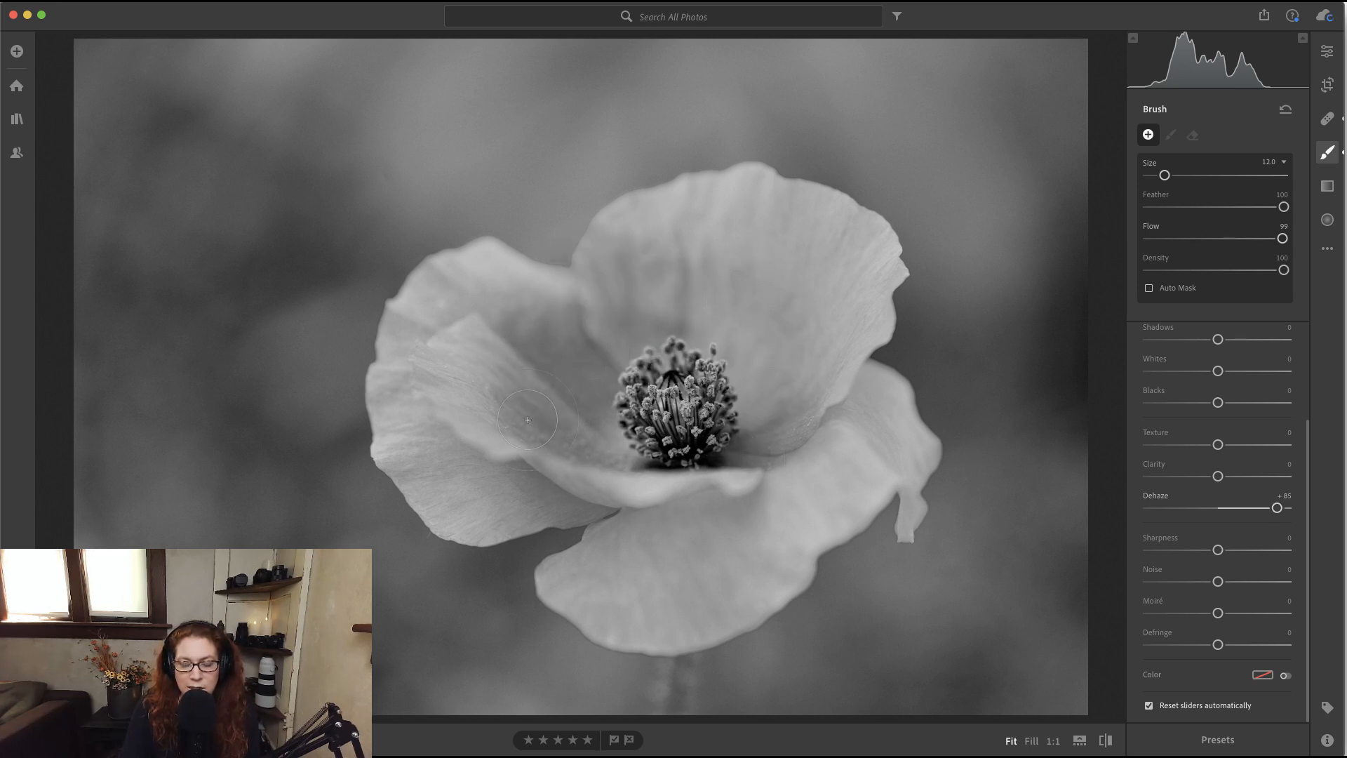
{"action": "left_click_drag", "start_coordinate": [695, 490], "coordinate": [744, 518]}
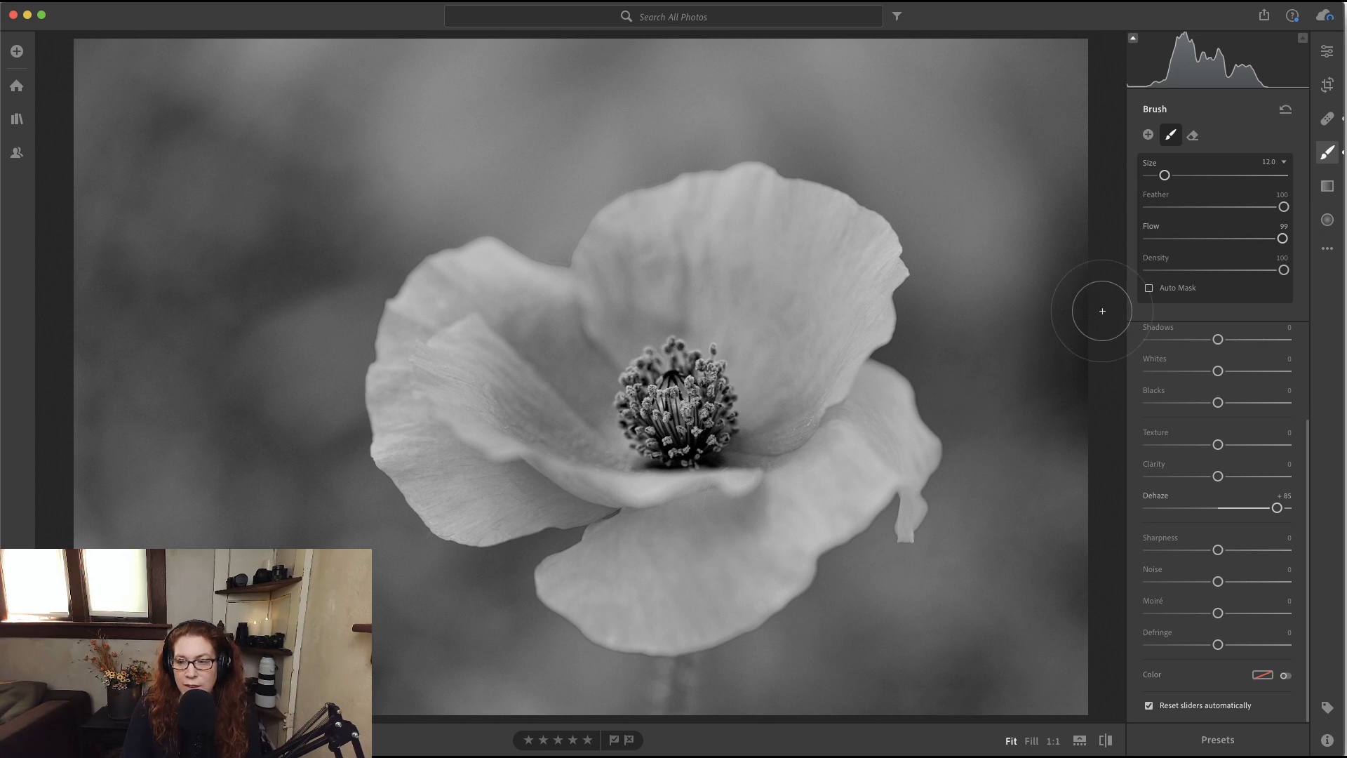
Step: Raise the brush adjustment's Whites to +57 and extend its painted area across all the poppy petals
{"action": "scroll", "coordinate": [1217, 457], "scroll_direction": "up", "scroll_amount": 1}
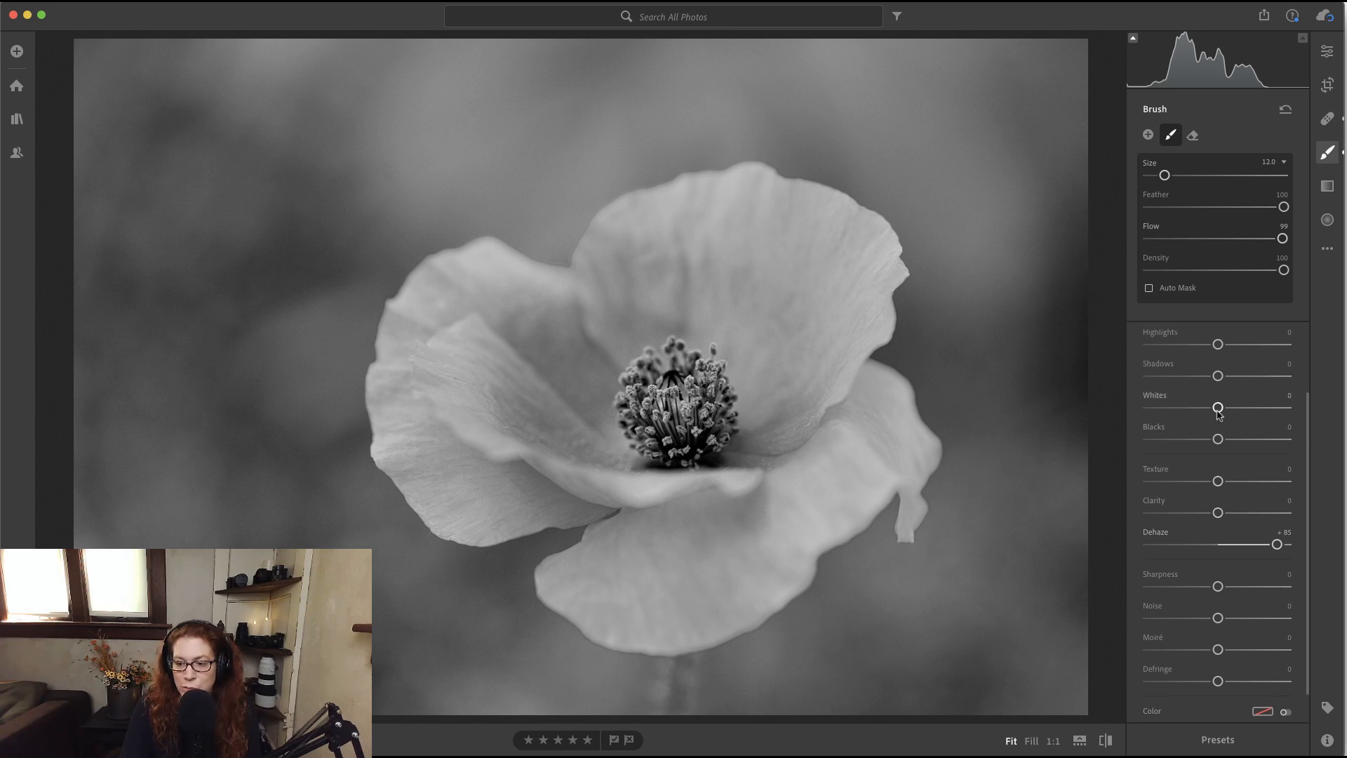
{"action": "left_click_drag", "start_coordinate": [1218, 407], "coordinate": [1265, 408]}
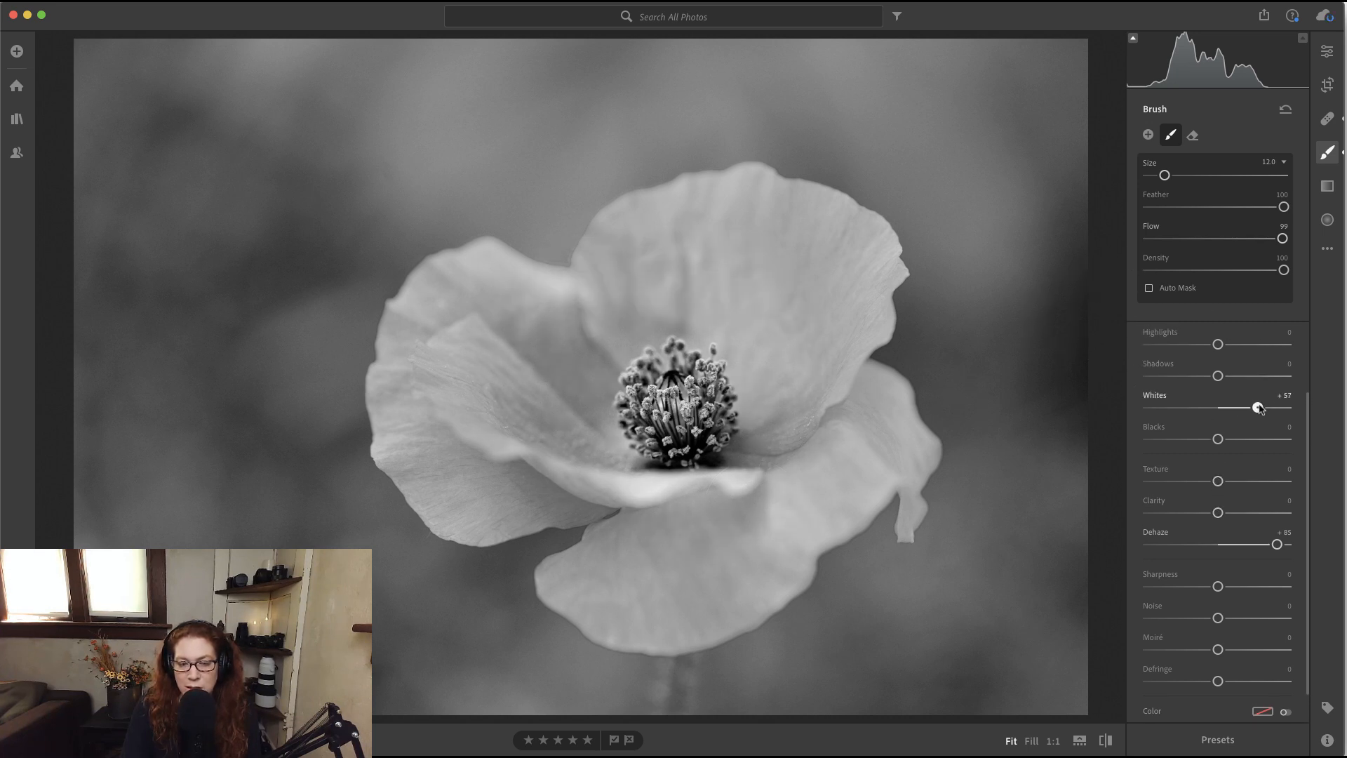
{"action": "mouse_move", "coordinate": [747, 410]}
{"action": "left_mouse_down"}
{"action": "mouse_move", "coordinate": [908, 337]}
{"action": "mouse_move", "coordinate": [852, 337]}
{"action": "mouse_move", "coordinate": [825, 220]}
{"action": "mouse_move", "coordinate": [670, 224]}
{"action": "left_mouse_up"}
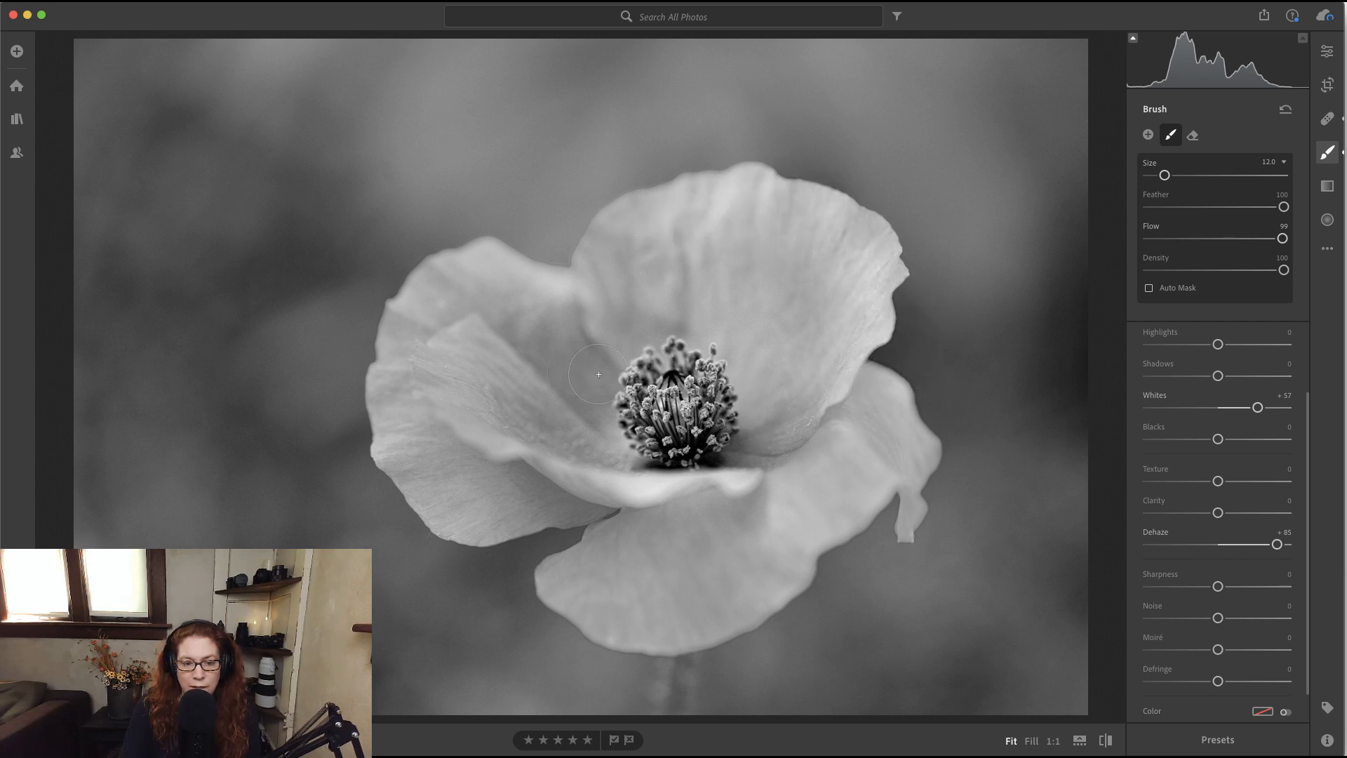
{"action": "mouse_move", "coordinate": [567, 399]}
{"action": "left_mouse_down"}
{"action": "mouse_move", "coordinate": [433, 412]}
{"action": "mouse_move", "coordinate": [463, 406]}
{"action": "mouse_move", "coordinate": [555, 460]}
{"action": "mouse_move", "coordinate": [725, 489]}
{"action": "mouse_move", "coordinate": [603, 502]}
{"action": "mouse_move", "coordinate": [603, 632]}
{"action": "mouse_move", "coordinate": [595, 614]}
{"action": "mouse_move", "coordinate": [609, 627]}
{"action": "mouse_move", "coordinate": [739, 596]}
{"action": "mouse_move", "coordinate": [782, 557]}
{"action": "mouse_move", "coordinate": [874, 500]}
{"action": "left_mouse_up"}
{"action": "mouse_move", "coordinate": [404, 449]}
{"action": "left_mouse_down"}
{"action": "mouse_move", "coordinate": [461, 501]}
{"action": "mouse_move", "coordinate": [555, 504]}
{"action": "left_mouse_up"}
{"action": "mouse_move", "coordinate": [521, 275]}
{"action": "left_mouse_down"}
{"action": "mouse_move", "coordinate": [439, 292]}
{"action": "mouse_move", "coordinate": [404, 325]}
{"action": "mouse_move", "coordinate": [391, 499]}
{"action": "left_mouse_up"}
{"action": "mouse_move", "coordinate": [628, 243]}
{"action": "left_mouse_down"}
{"action": "mouse_move", "coordinate": [714, 229]}
{"action": "mouse_move", "coordinate": [820, 288]}
{"action": "left_mouse_up"}
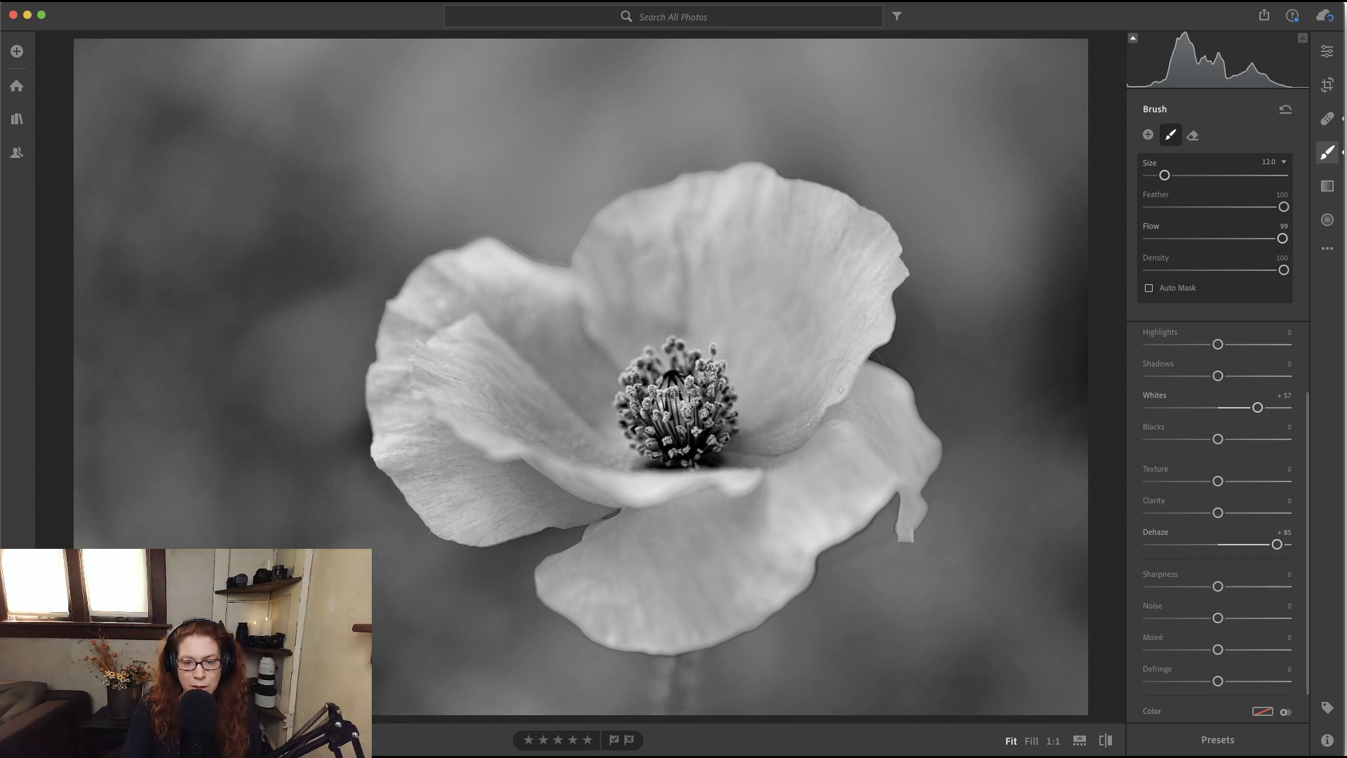
{"action": "mouse_move", "coordinate": [819, 460]}
{"action": "left_mouse_down"}
{"action": "mouse_move", "coordinate": [874, 418]}
{"action": "mouse_move", "coordinate": [879, 449]}
{"action": "left_mouse_up"}
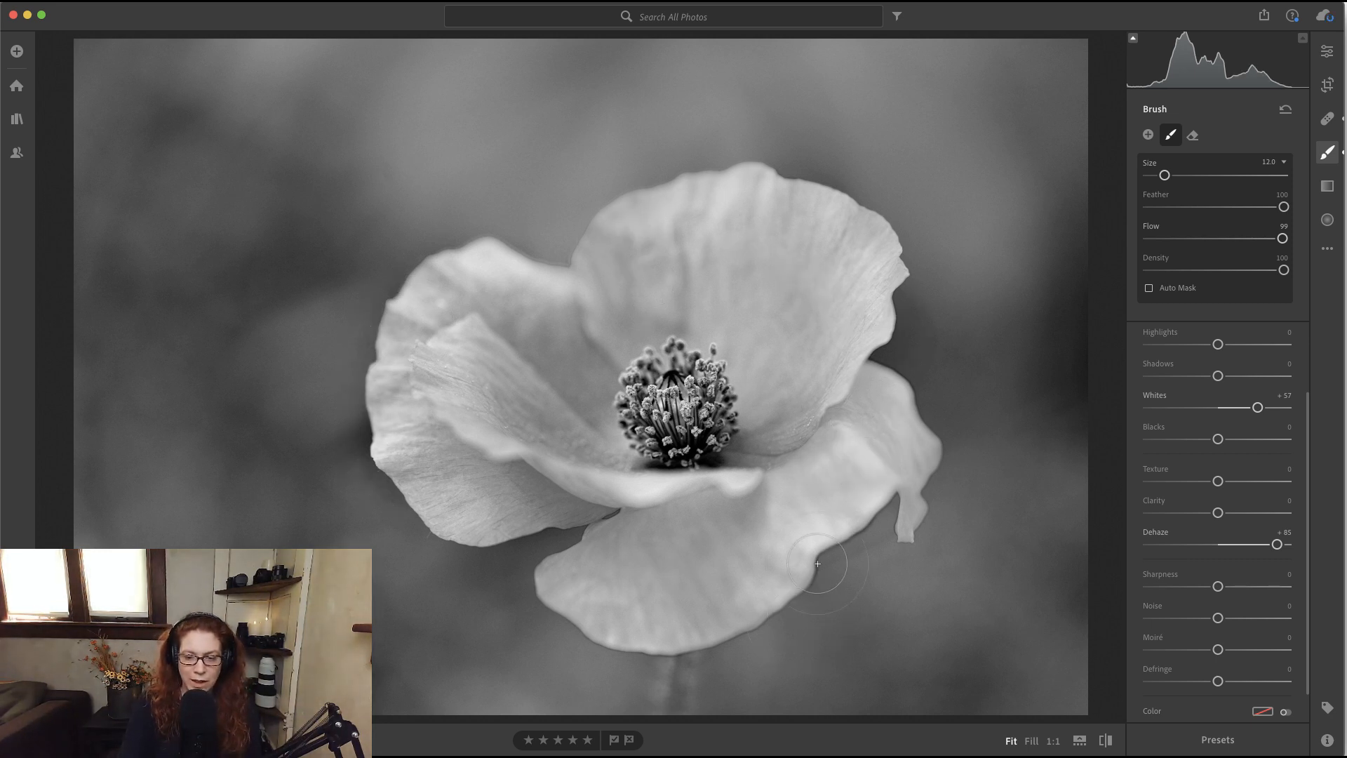
{"action": "mouse_move", "coordinate": [855, 494]}
{"action": "left_mouse_down"}
{"action": "mouse_move", "coordinate": [821, 519]}
{"action": "mouse_move", "coordinate": [595, 581]}
{"action": "left_mouse_up"}
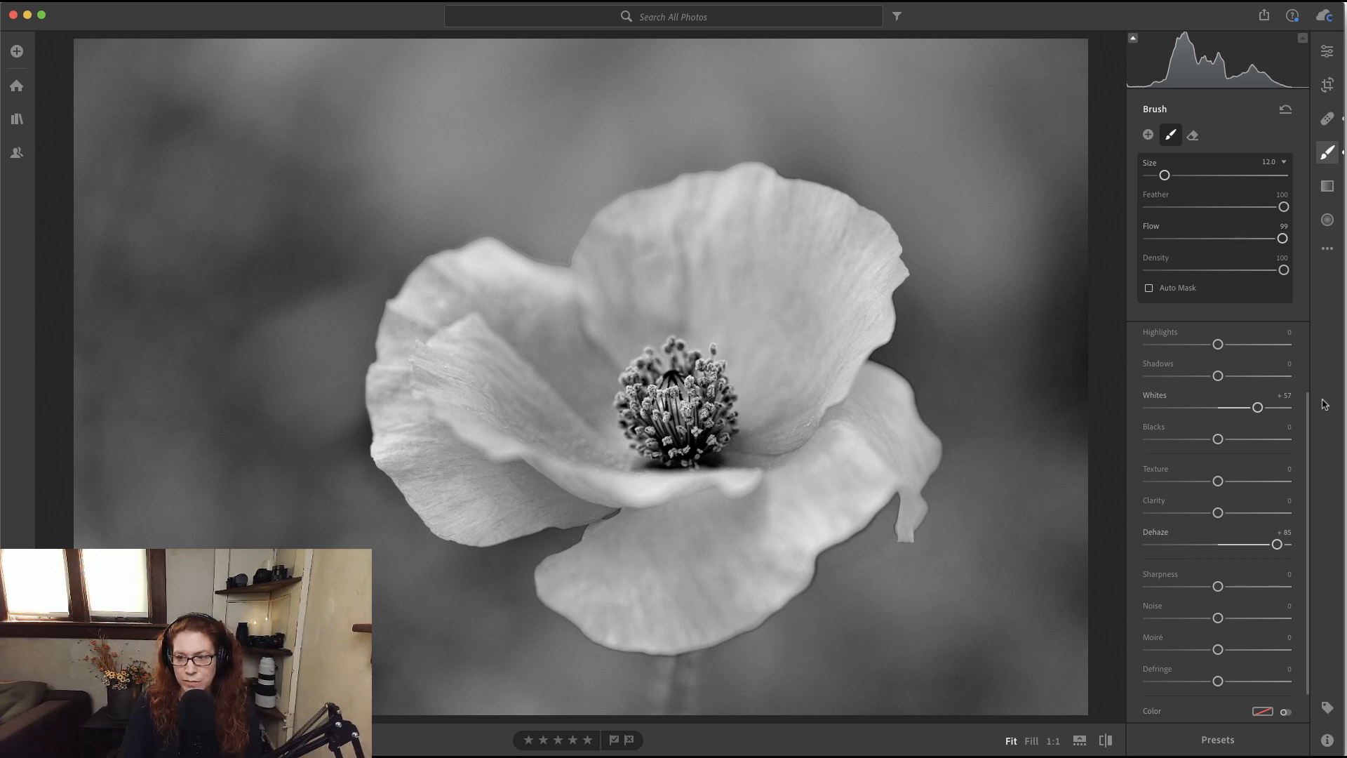
Step: Compare the black-and-white edit with the original photo, toggling the before view twice
{"action": "left_click", "coordinate": [1193, 135]}
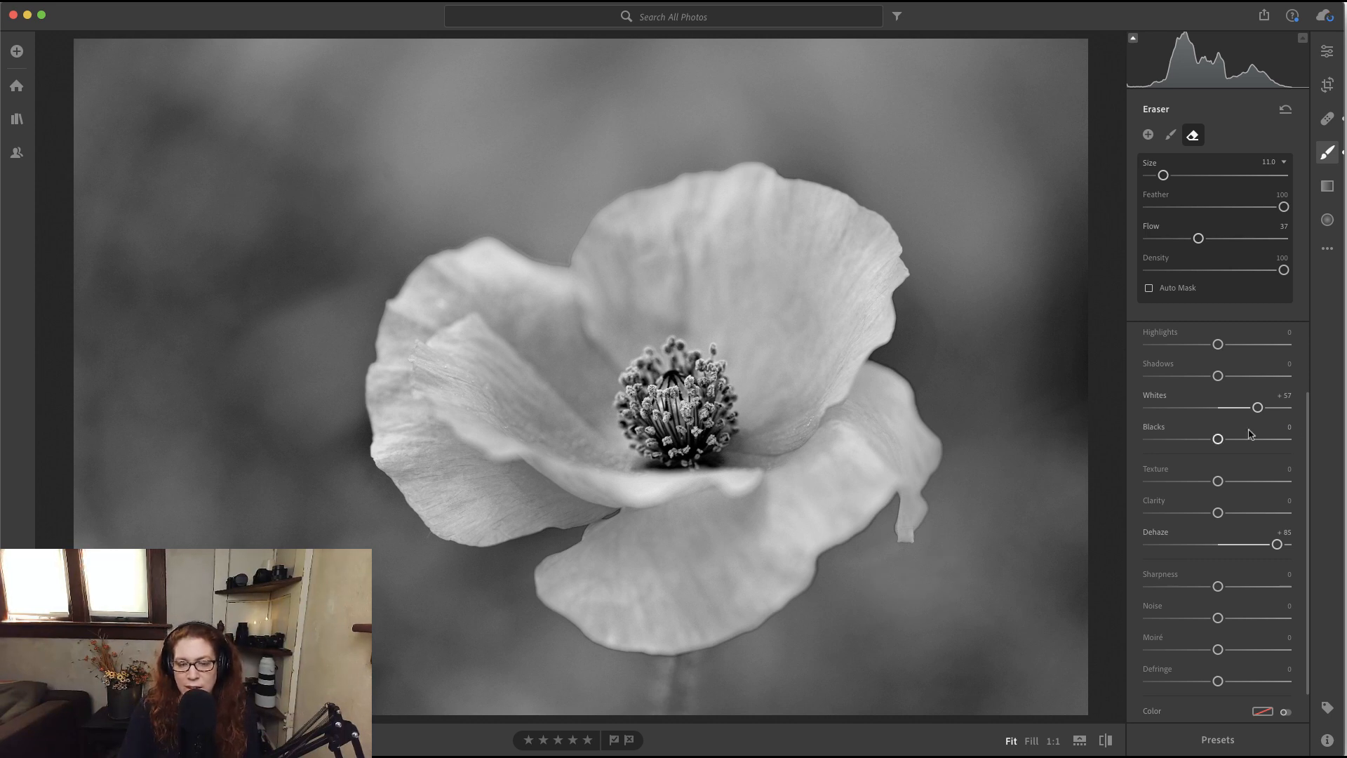
{"action": "key", "text": "backslash"}
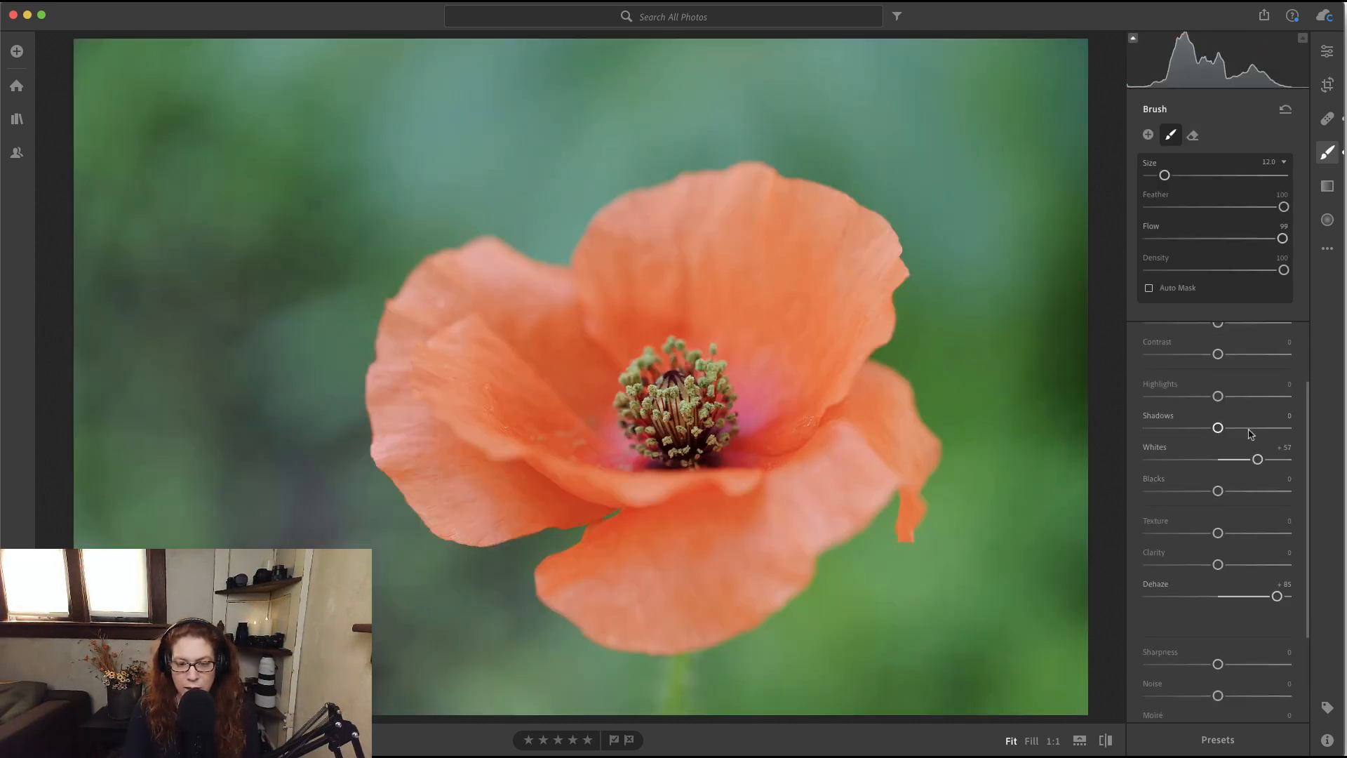
{"action": "key", "text": "backslash"}
{"action": "key", "text": "backslash"}
{"action": "key", "text": "backslash"}
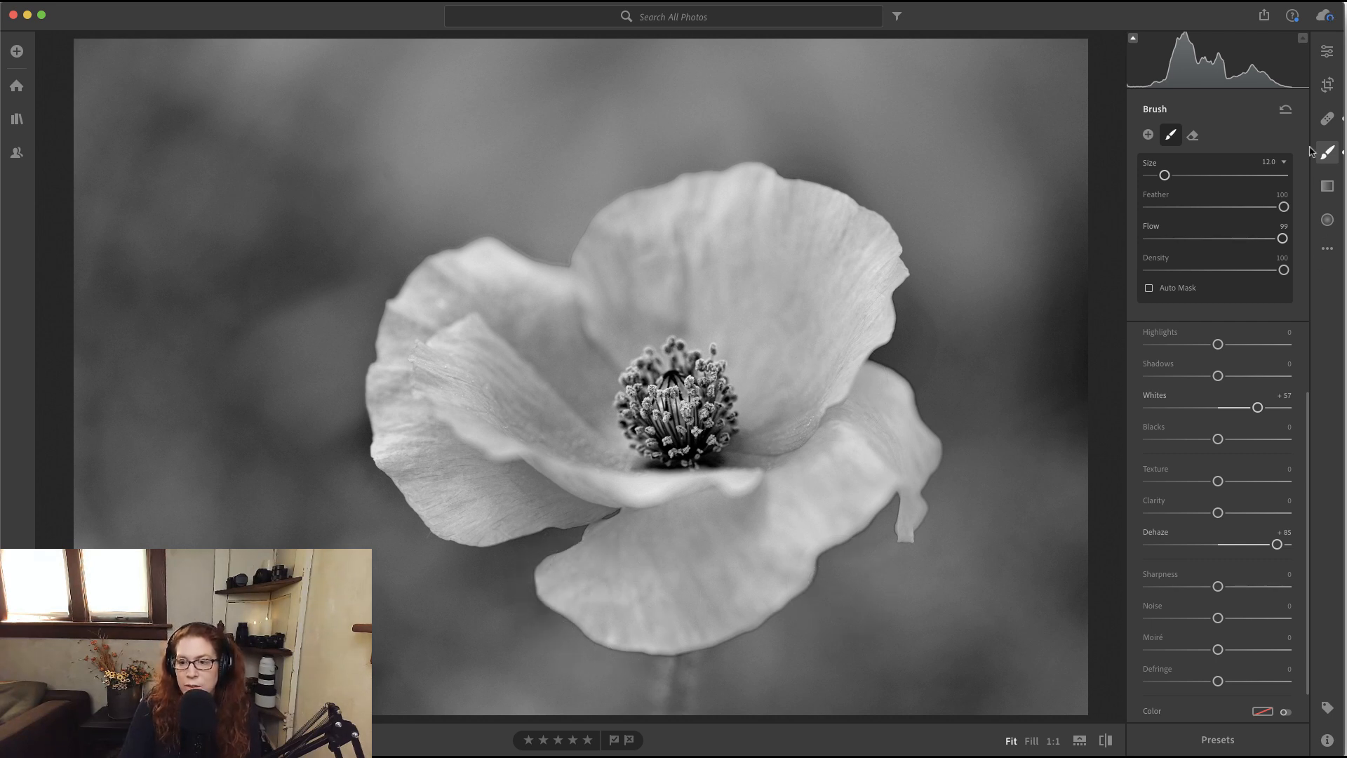
Step: Start a second brush adjustment with Clarity -58, Contrast -51 and Dehaze -84, and paint it along the lower petal's outer edge
{"action": "left_click", "coordinate": [1327, 186]}
{"action": "left_click", "coordinate": [1328, 152]}
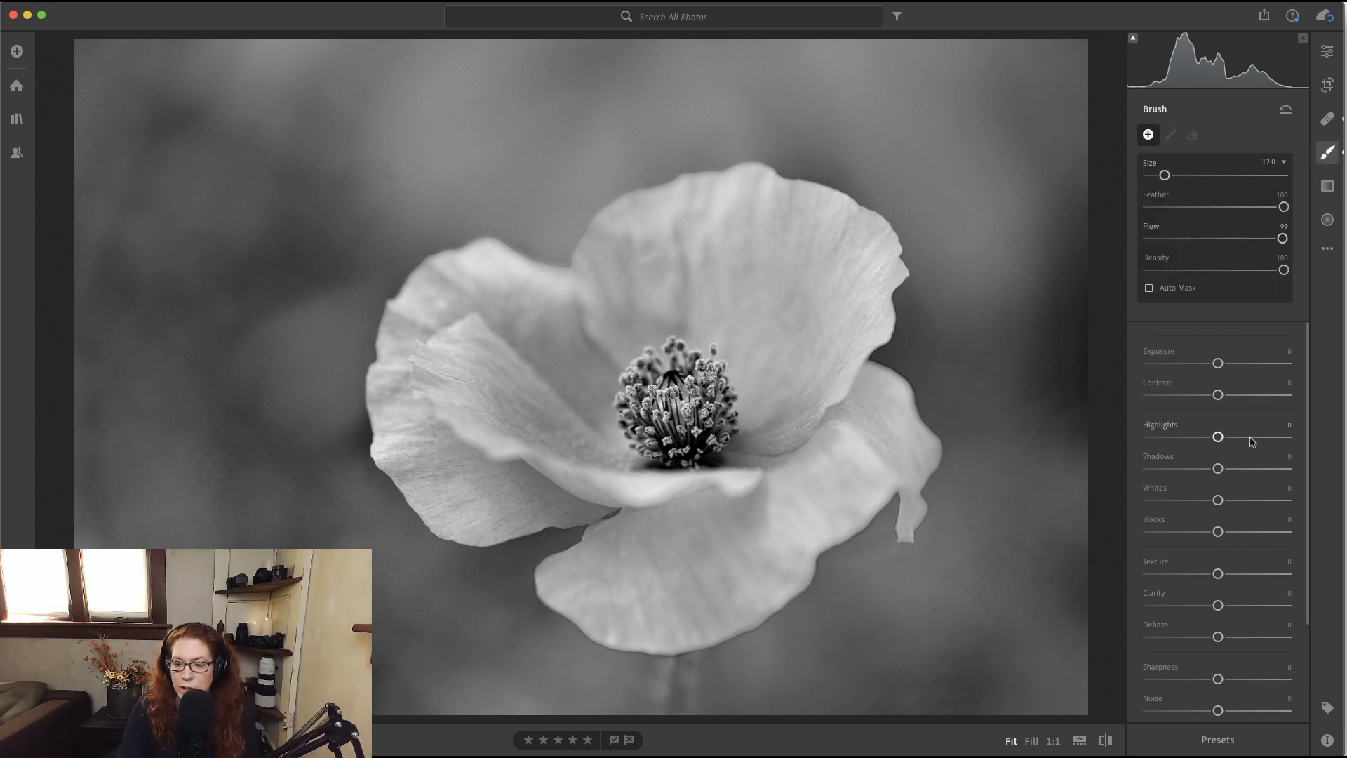
{"action": "left_click_drag", "start_coordinate": [1218, 607], "coordinate": [1177, 605]}
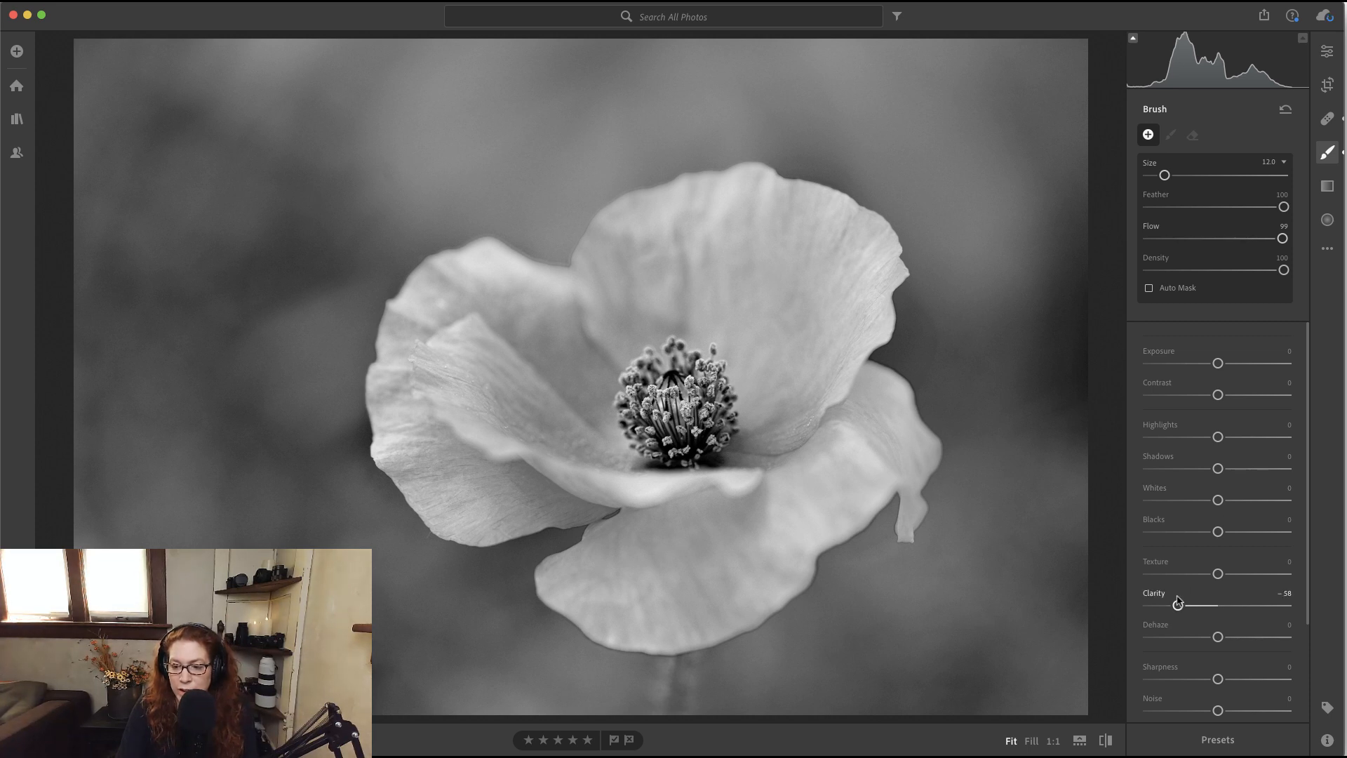
{"action": "left_click_drag", "start_coordinate": [1218, 395], "coordinate": [1182, 395]}
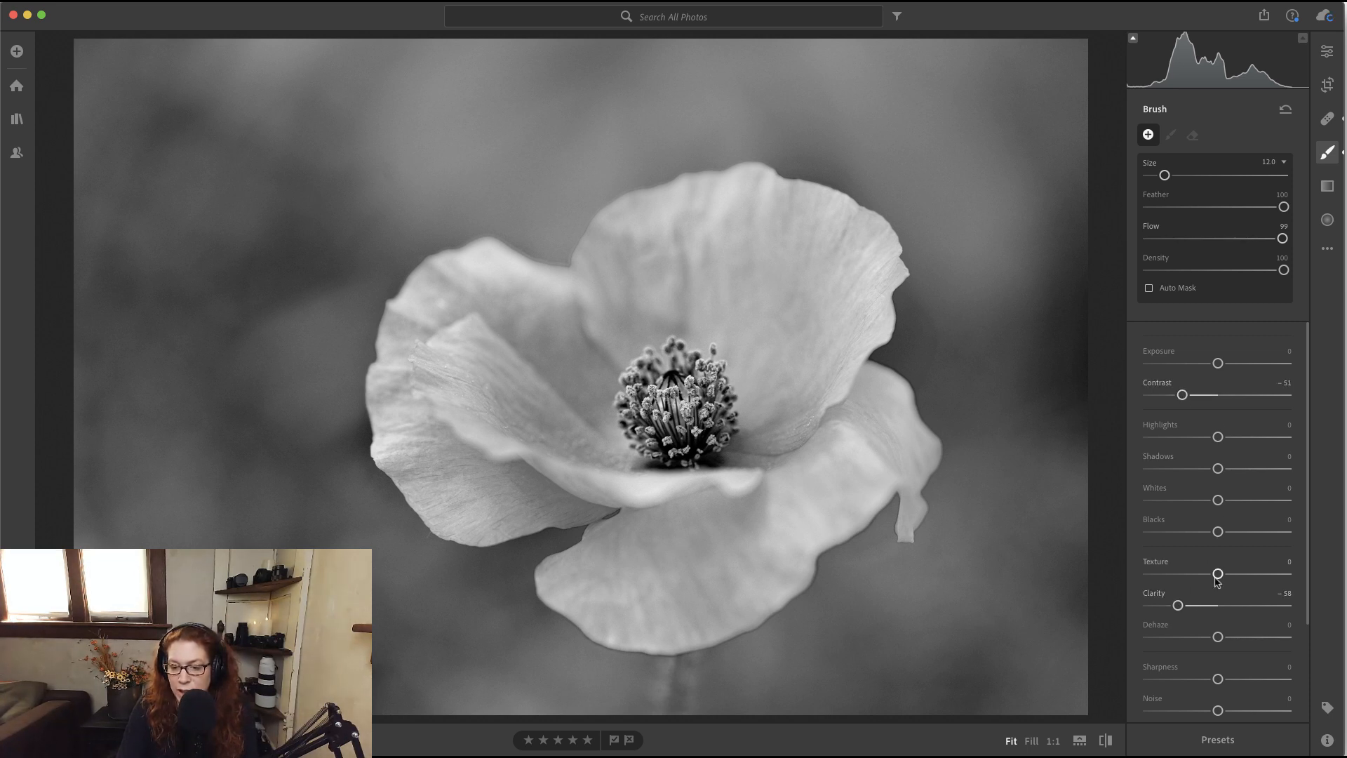
{"action": "left_click_drag", "start_coordinate": [1210, 639], "coordinate": [1159, 637]}
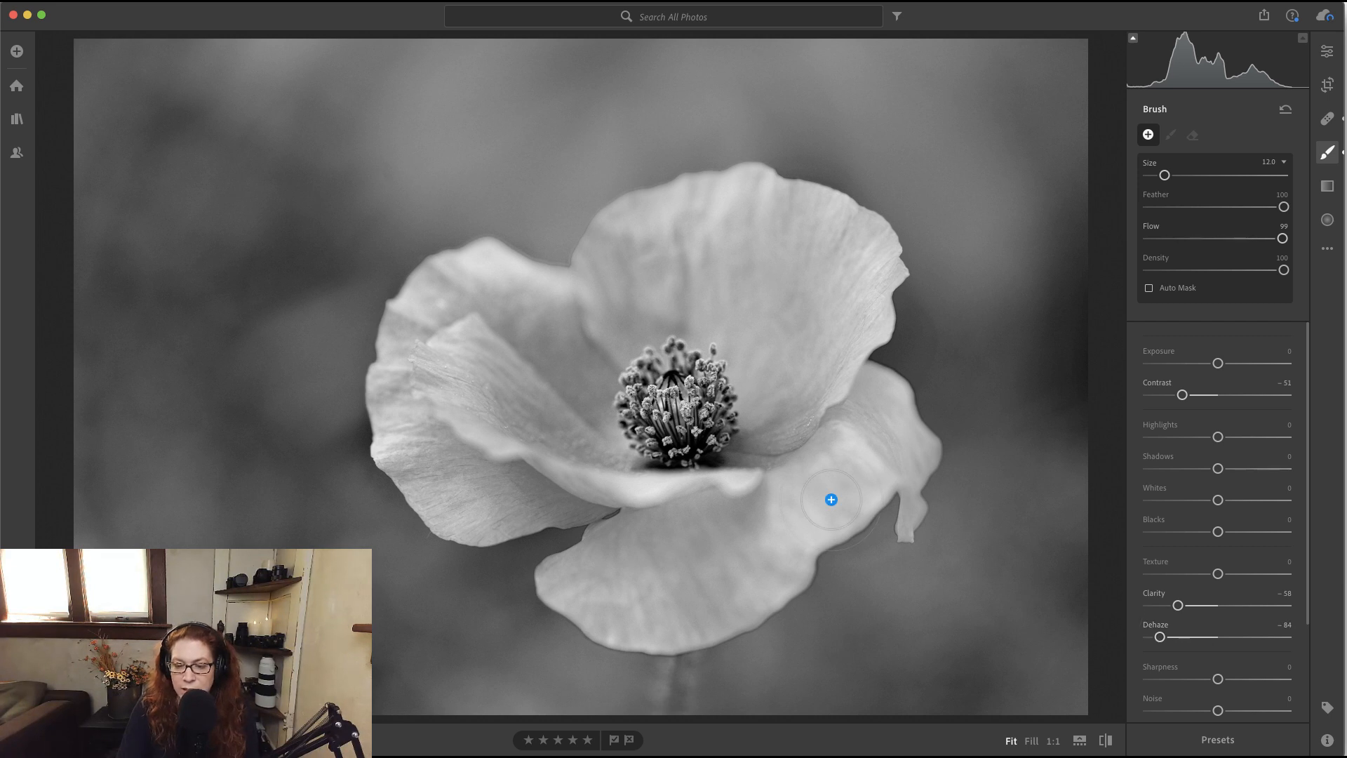
{"action": "mouse_move", "coordinate": [887, 512]}
{"action": "left_mouse_down"}
{"action": "mouse_move", "coordinate": [807, 539]}
{"action": "mouse_move", "coordinate": [853, 539]}
{"action": "mouse_move", "coordinate": [737, 621]}
{"action": "mouse_move", "coordinate": [646, 653]}
{"action": "left_mouse_up"}
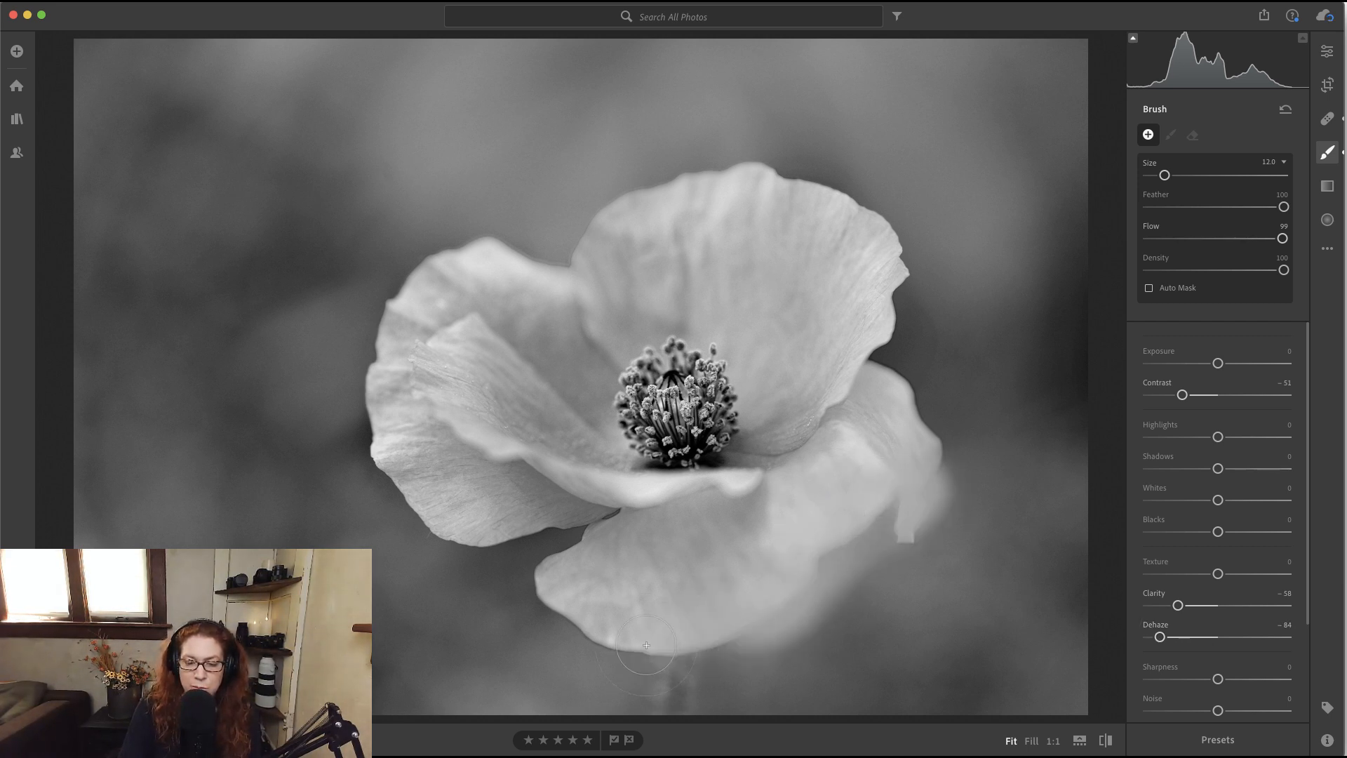
Step: Reset the second brush adjustment's Dehaze and set its Clarity to -60, Texture to -47 and Sharpness to -81
{"action": "double_click", "coordinate": [1161, 637]}
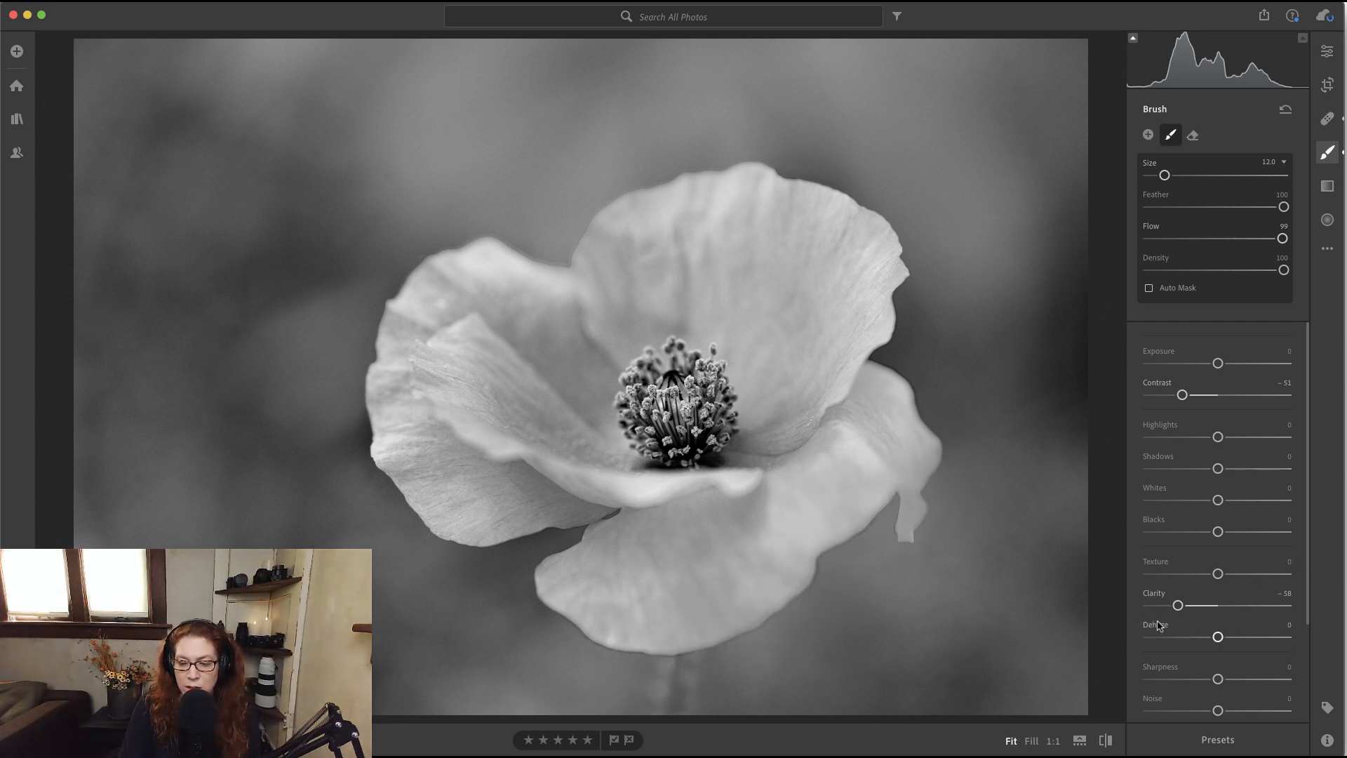
{"action": "mouse_move", "coordinate": [1178, 605]}
{"action": "left_mouse_down"}
{"action": "mouse_move", "coordinate": [1145, 605]}
{"action": "mouse_move", "coordinate": [1177, 607]}
{"action": "mouse_move", "coordinate": [1171, 575]}
{"action": "mouse_move", "coordinate": [1135, 580]}
{"action": "mouse_move", "coordinate": [1185, 574]}
{"action": "left_mouse_up"}
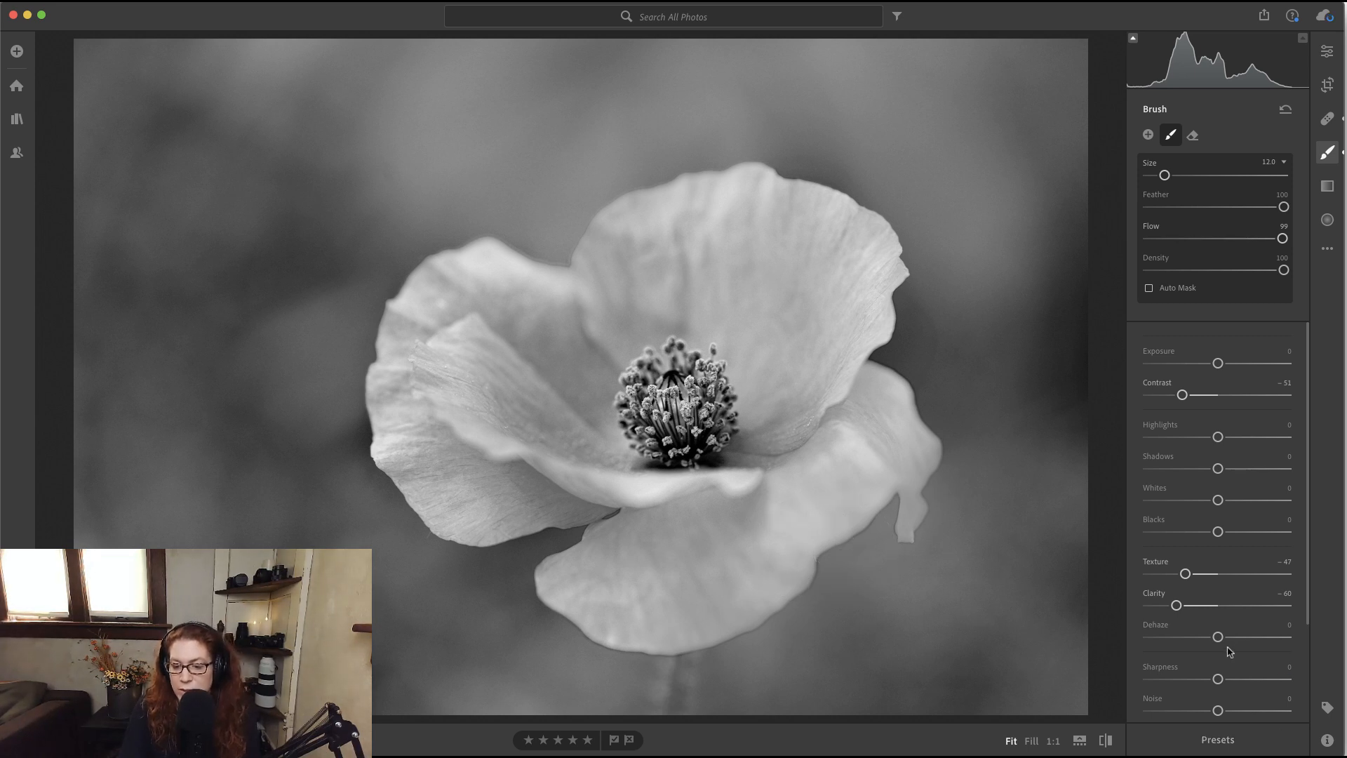
{"action": "scroll", "coordinate": [1227, 644], "scroll_direction": "down", "scroll_amount": 2}
{"action": "left_click_drag", "start_coordinate": [1218, 626], "coordinate": [1161, 627]}
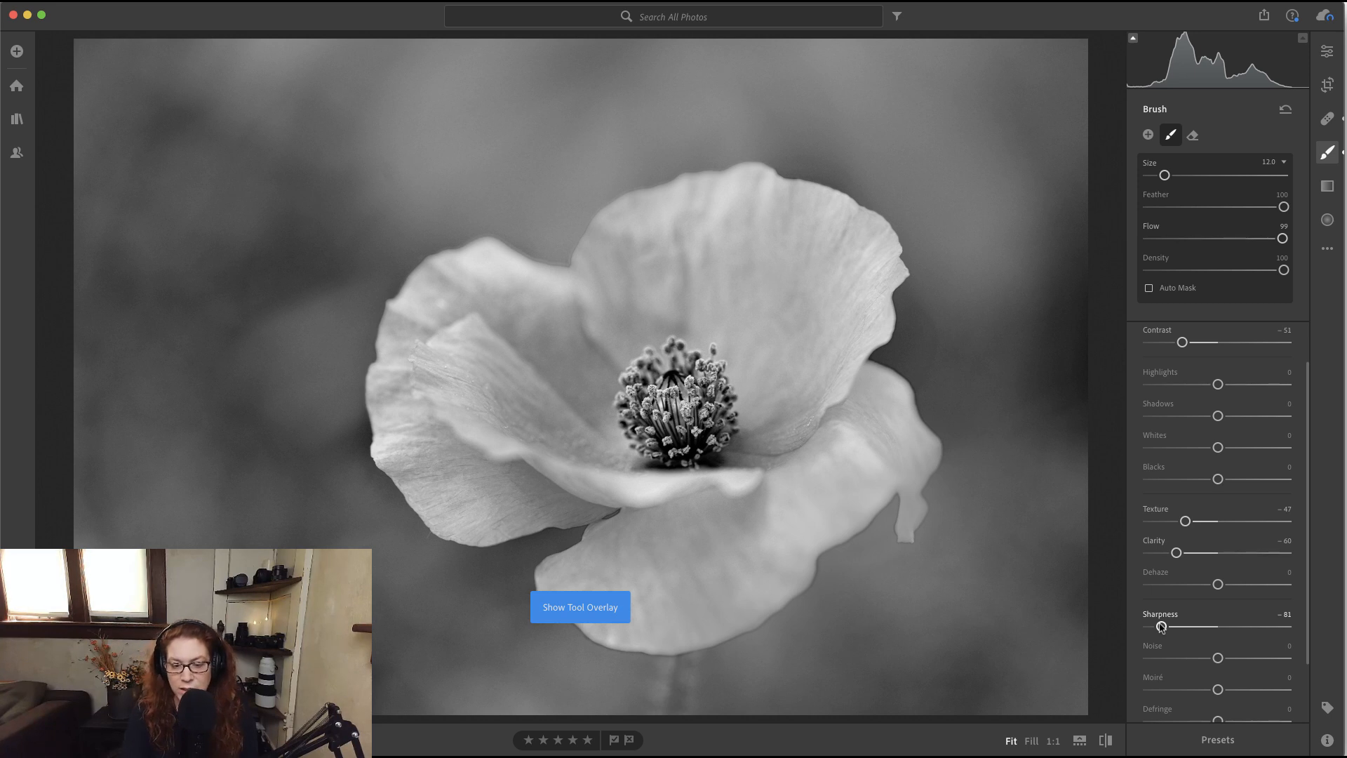
Step: Display the second brush adjustment's mask overlay, lower its Contrast to -90, and hide the overlays again
{"action": "key", "text": "o"}
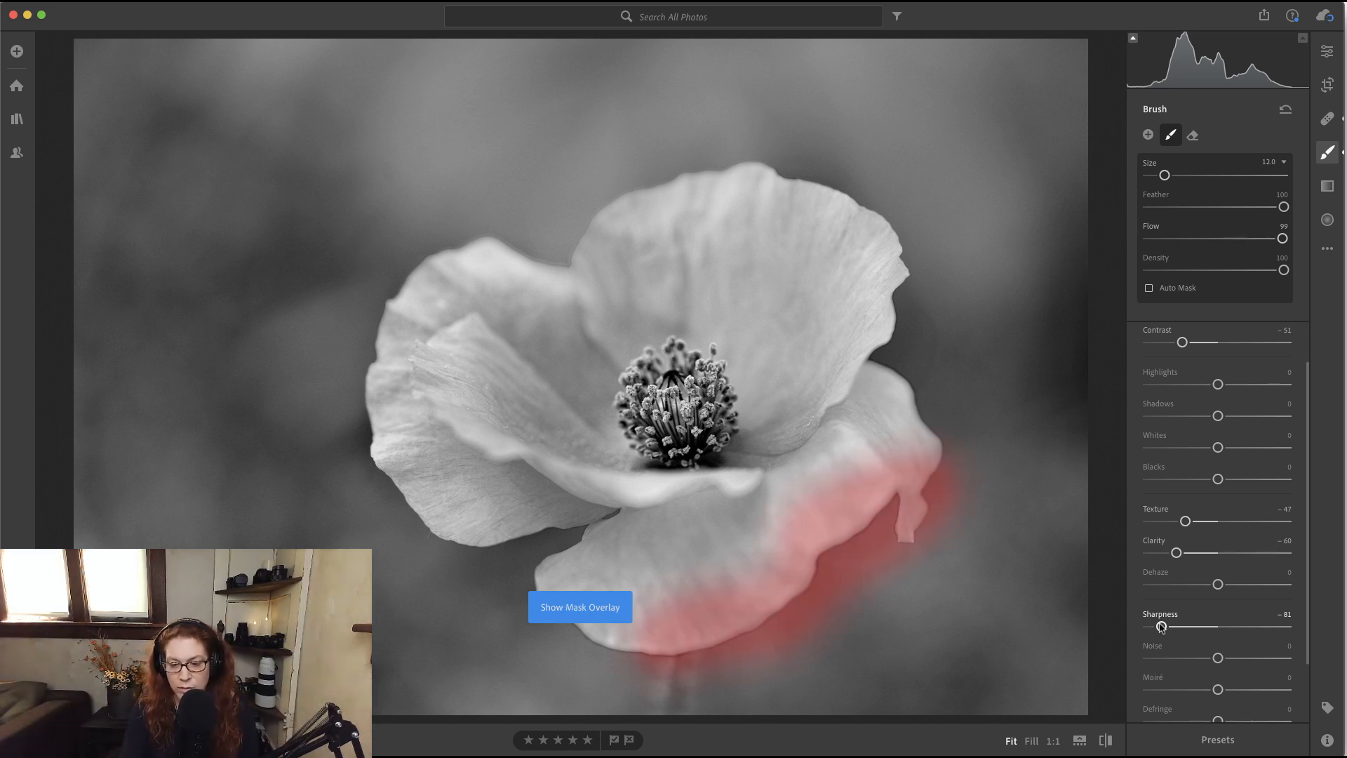
{"action": "scroll", "coordinate": [1245, 625], "scroll_direction": "down", "scroll_amount": 3}
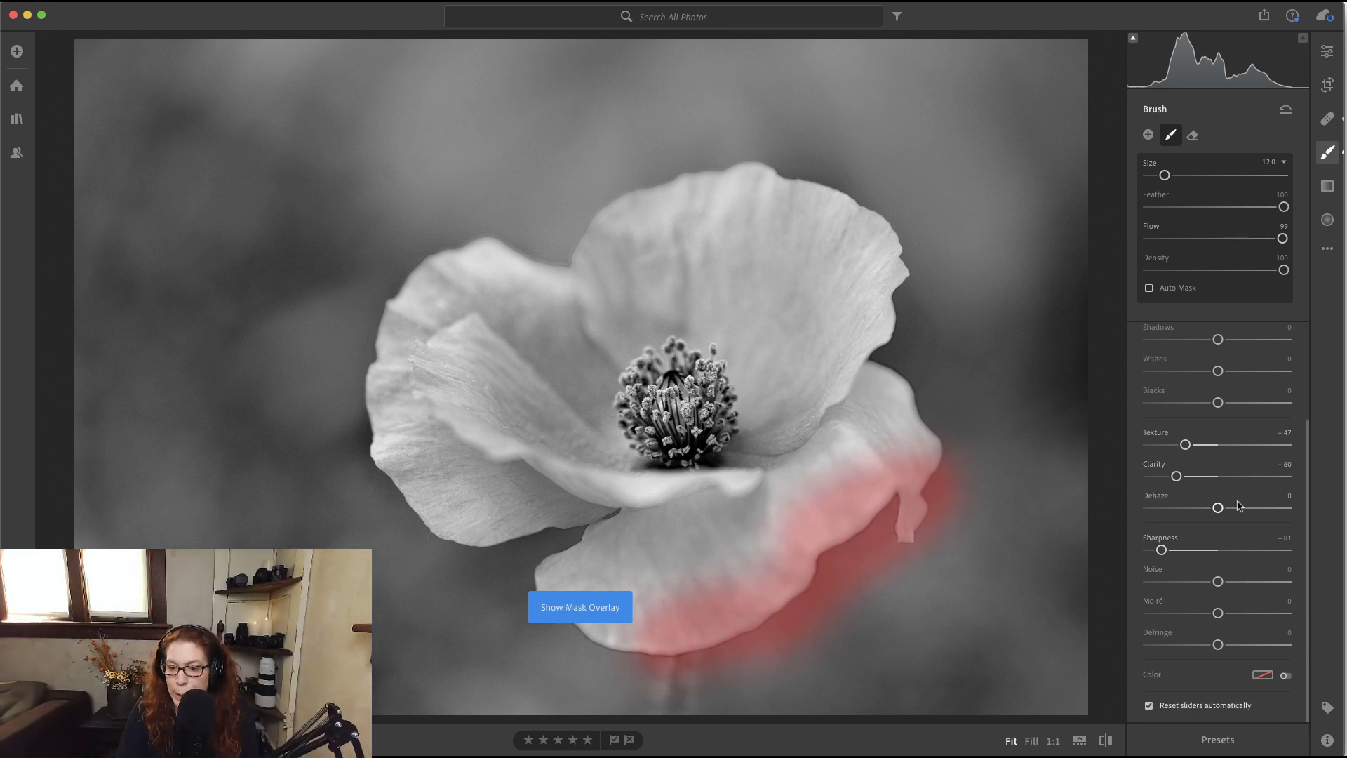
{"action": "scroll", "coordinate": [1241, 505], "scroll_direction": "up", "scroll_amount": 3}
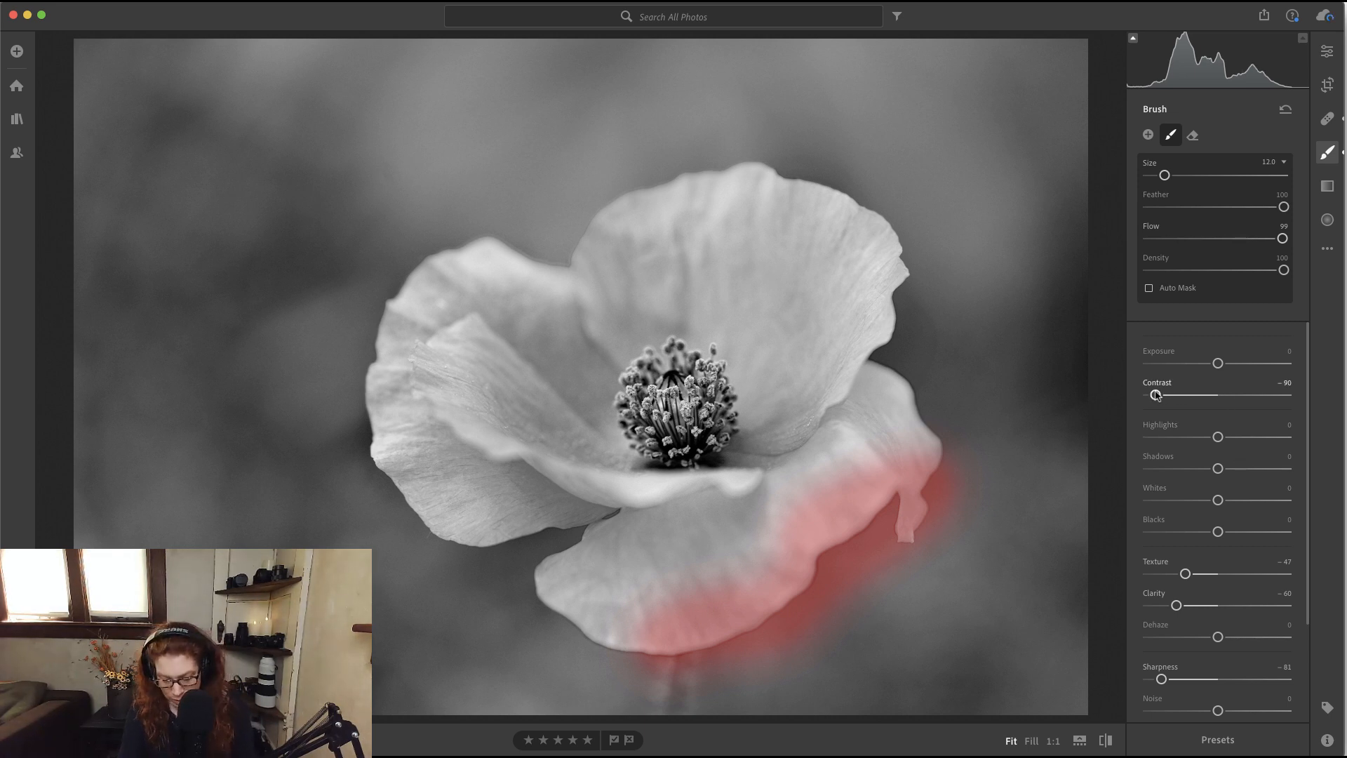
{"action": "key", "text": "o"}
{"action": "key", "text": "o"}
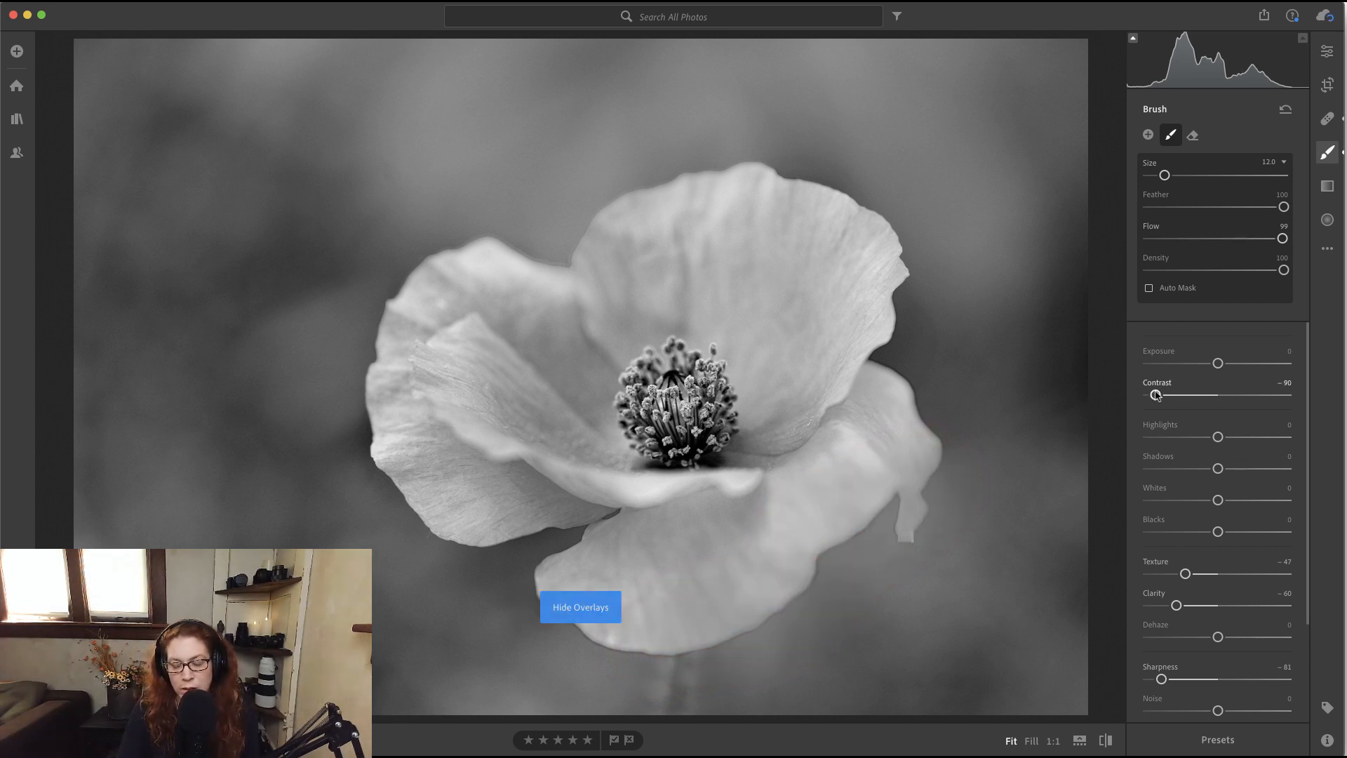
Step: Reset the second brush adjustment's Contrast, Texture, Clarity and Sharpness, and set only its Contrast to -99
{"action": "double_click", "coordinate": [1157, 383]}
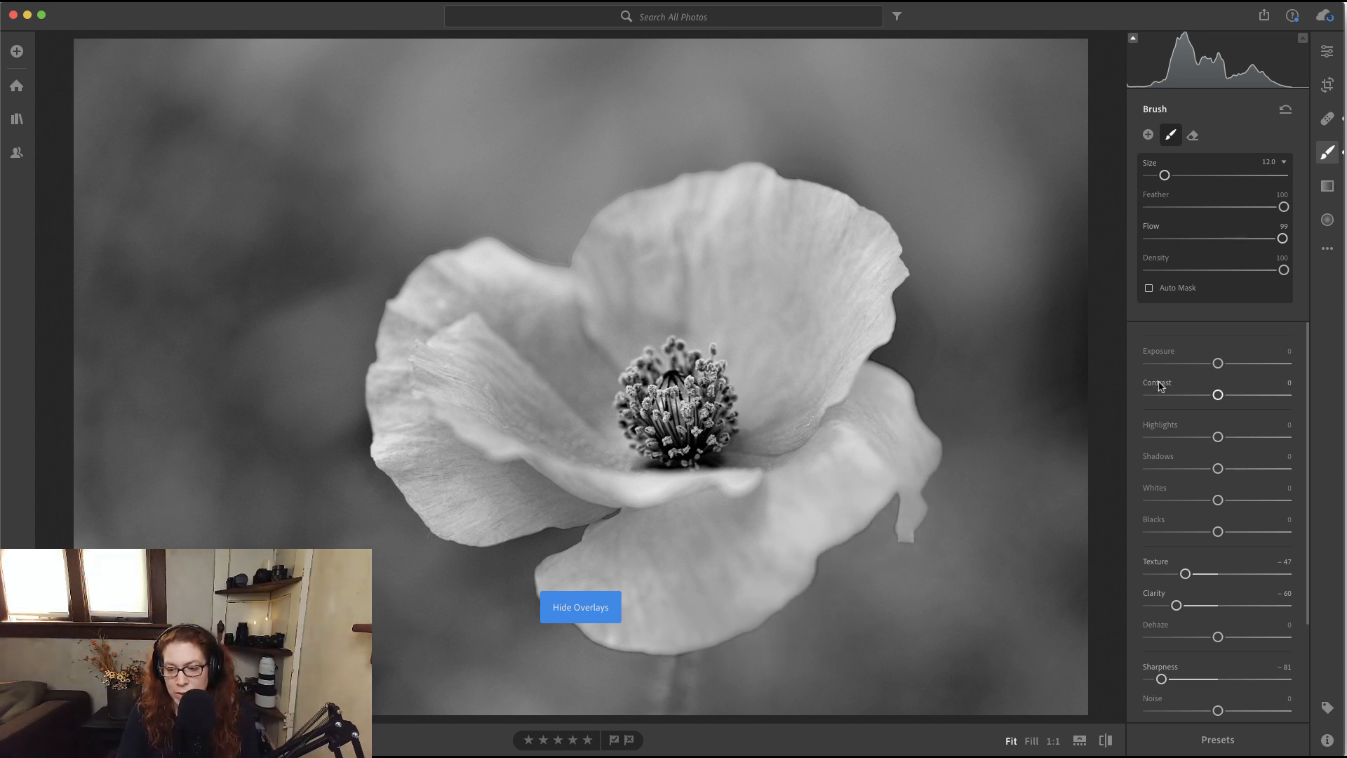
{"action": "double_click", "coordinate": [1155, 561]}
{"action": "double_click", "coordinate": [1155, 593]}
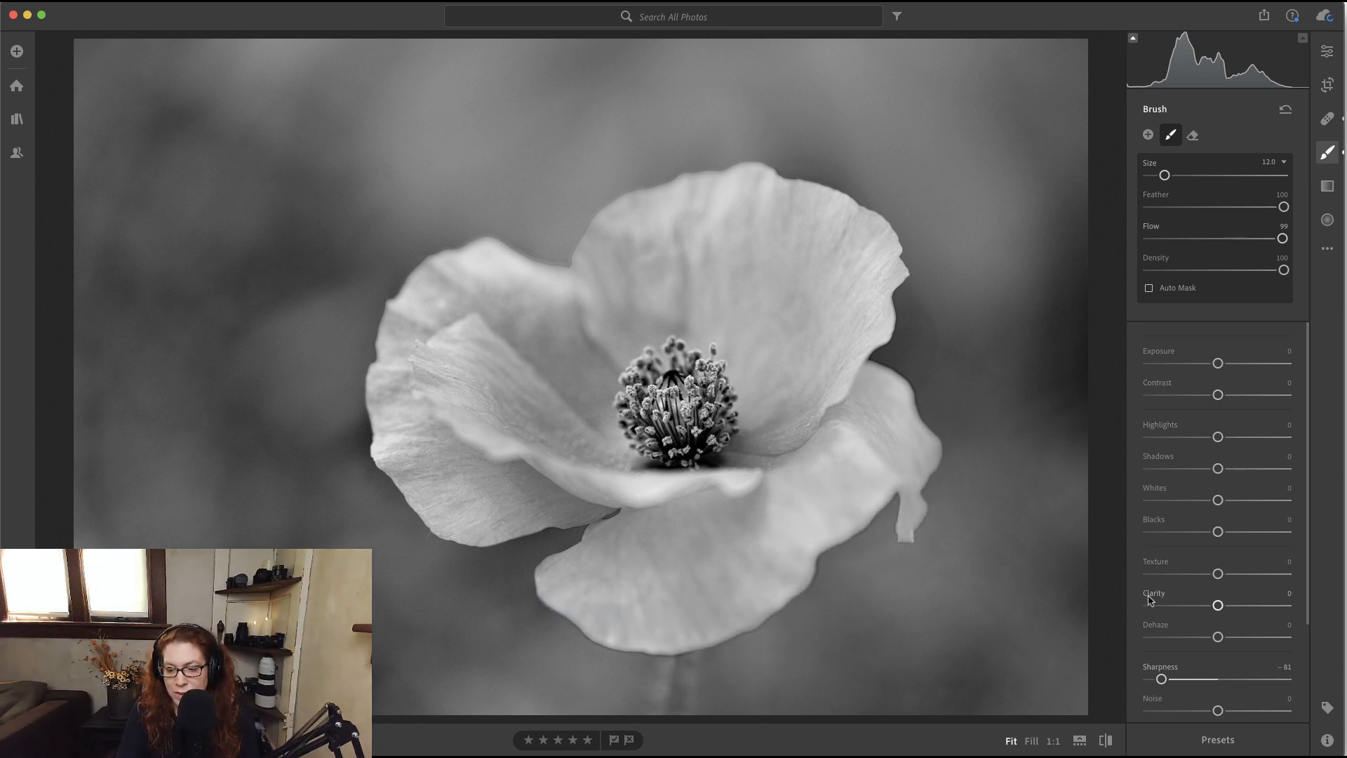
{"action": "double_click", "coordinate": [1149, 668]}
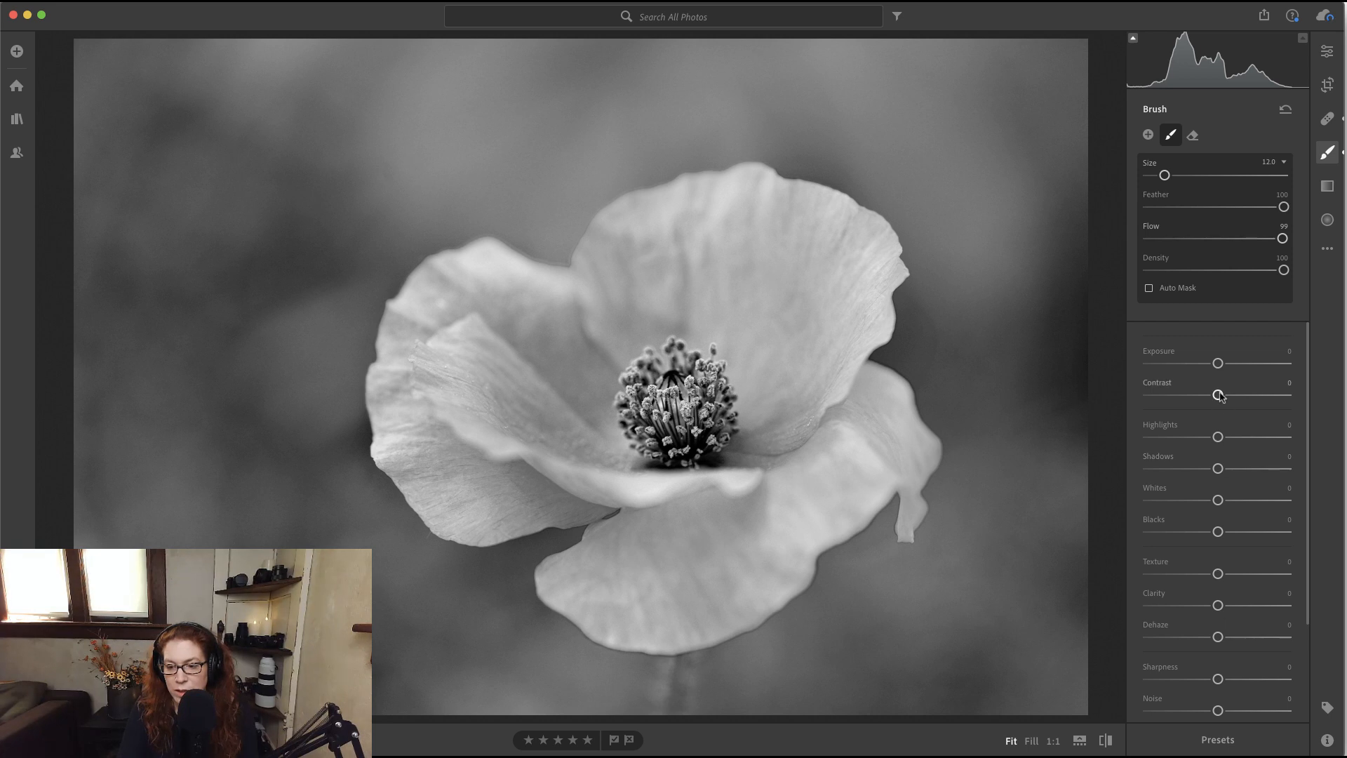
{"action": "left_click_drag", "start_coordinate": [1218, 395], "coordinate": [1150, 395]}
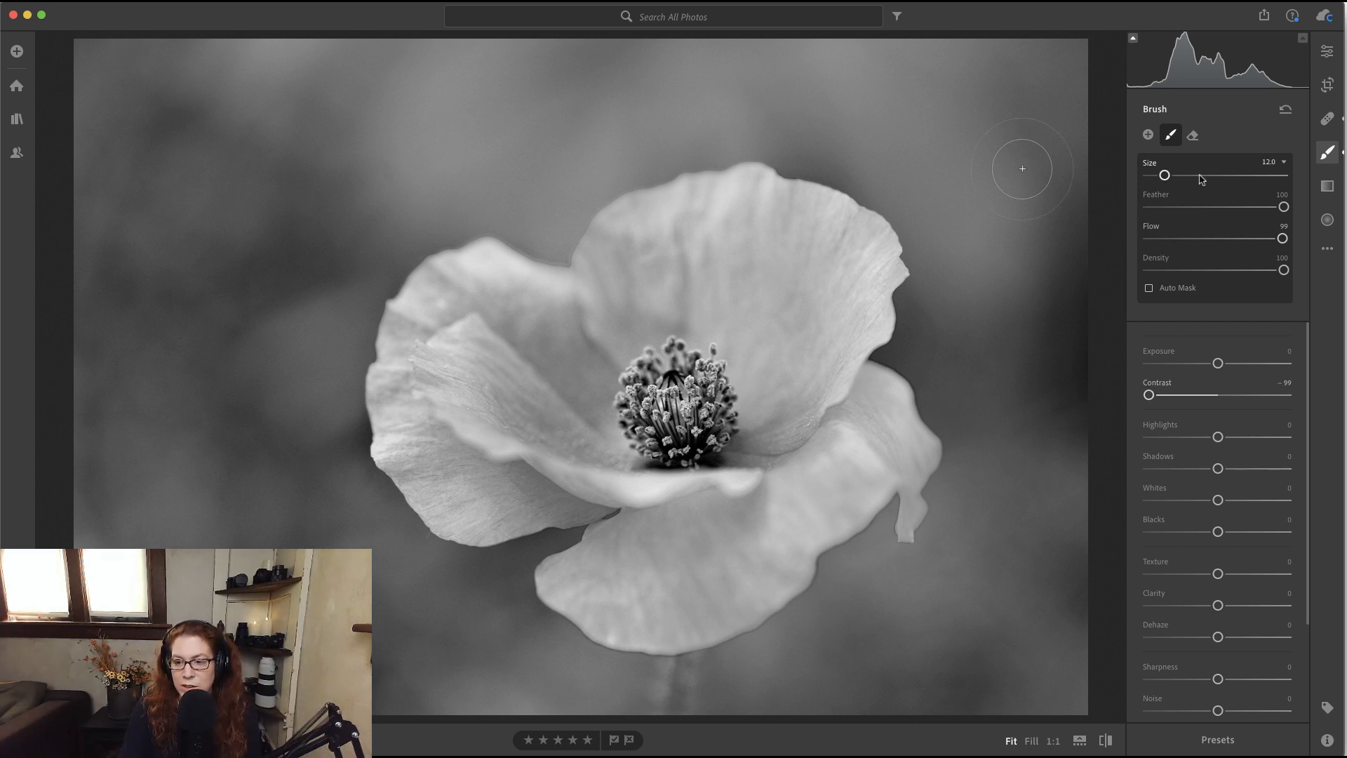
Step: Set the Green value of the photo's B&W Mixer to -21
{"action": "left_click", "coordinate": [1331, 56]}
{"action": "scroll", "coordinate": [1217, 414], "scroll_direction": "down", "scroll_amount": 5}
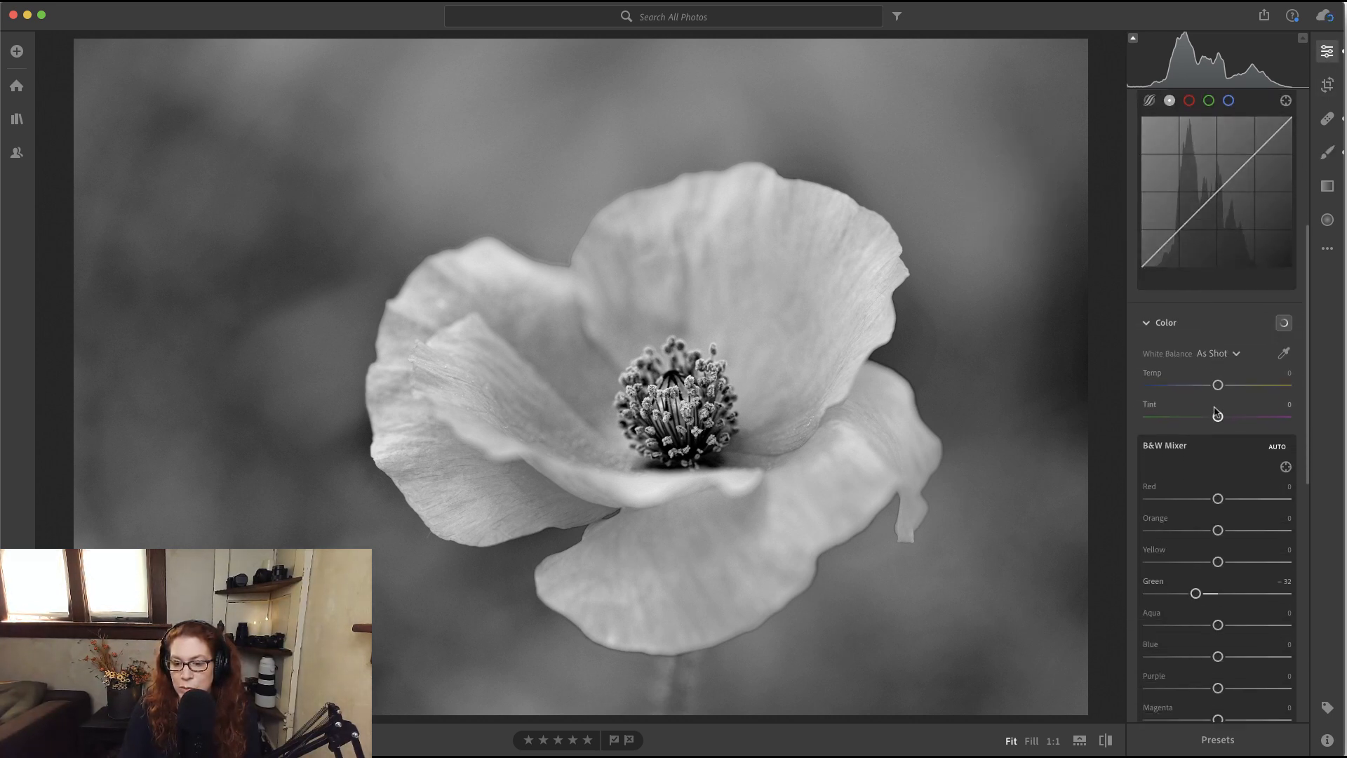
{"action": "scroll", "coordinate": [1217, 414], "scroll_direction": "down", "scroll_amount": 3}
{"action": "left_click_drag", "start_coordinate": [1195, 477], "coordinate": [1204, 479]}
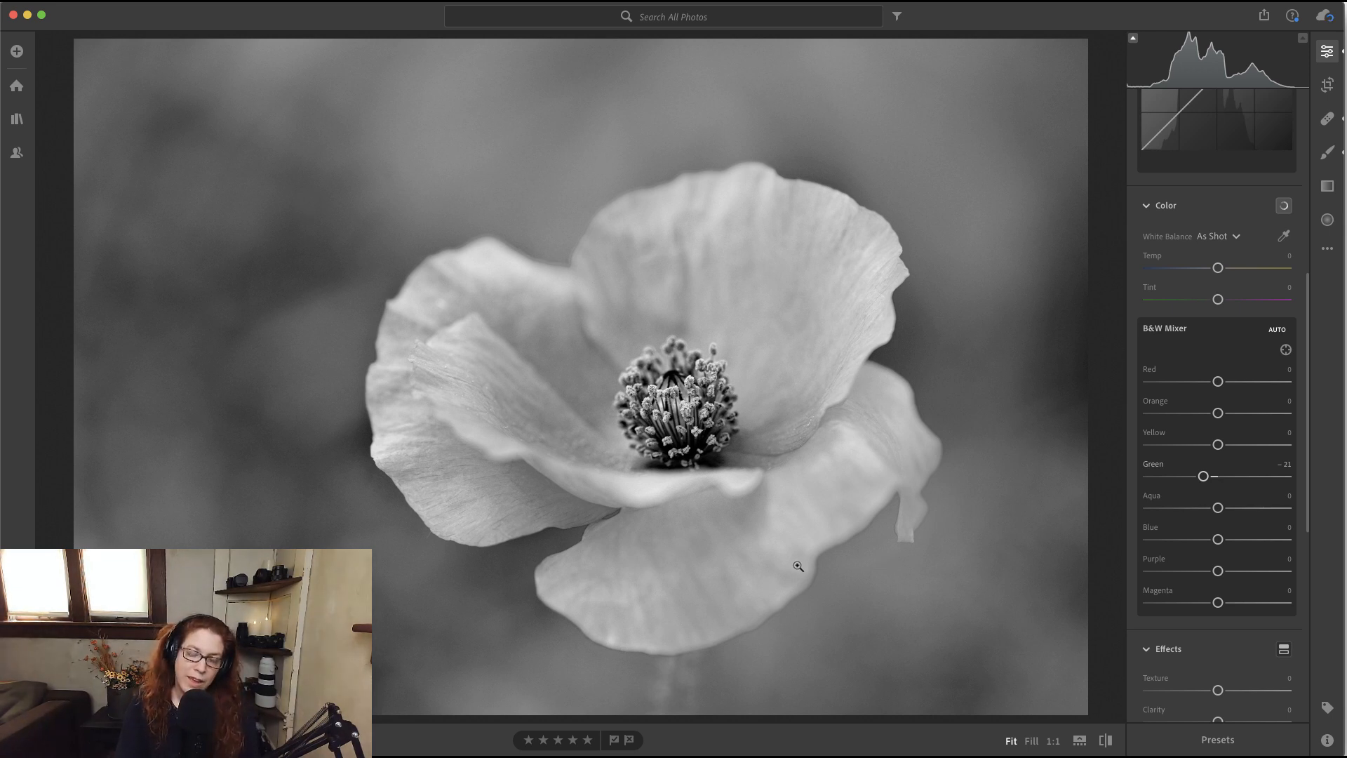
Step: Raise the whole photo's Contrast to +52, Highlights to +48 and Whites to +29
{"action": "left_click", "coordinate": [1328, 52]}
{"action": "left_click", "coordinate": [1335, 49]}
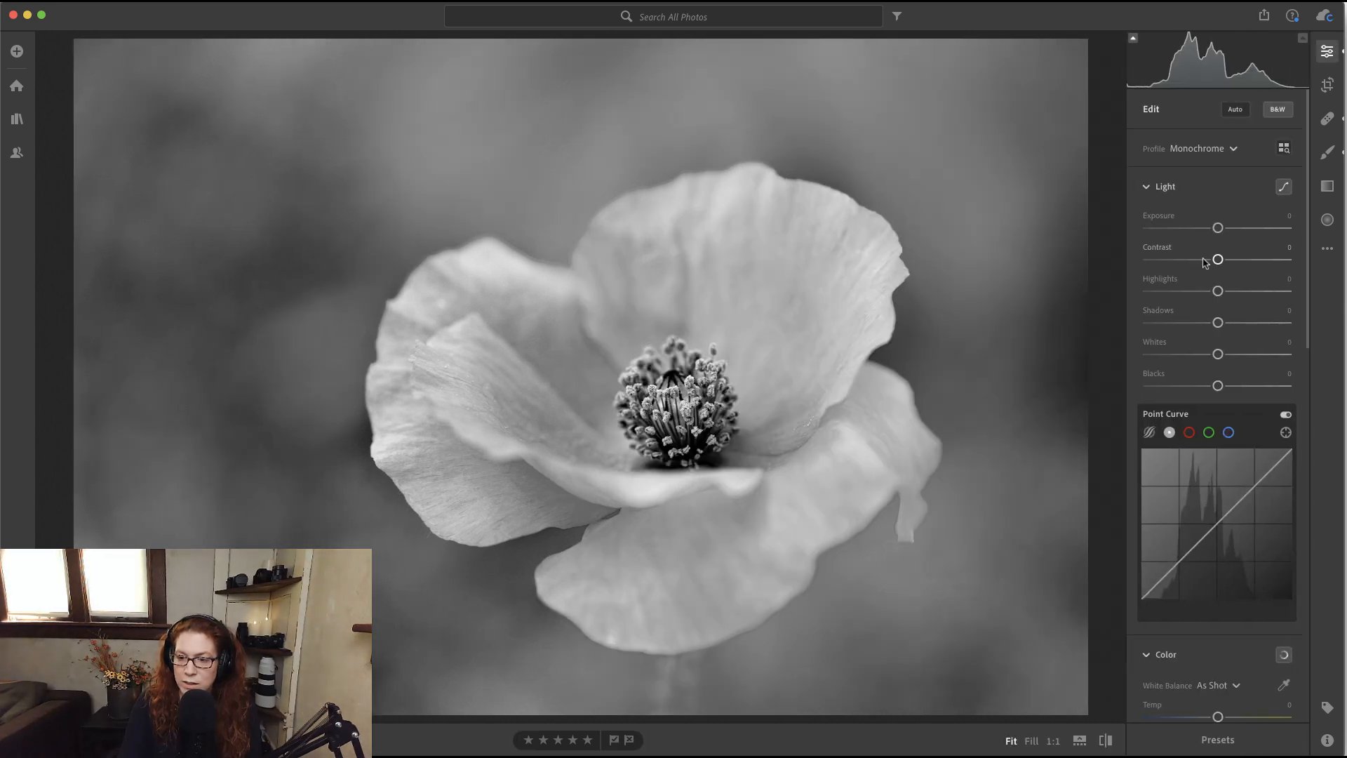
{"action": "left_click_drag", "start_coordinate": [1218, 260], "coordinate": [1255, 262]}
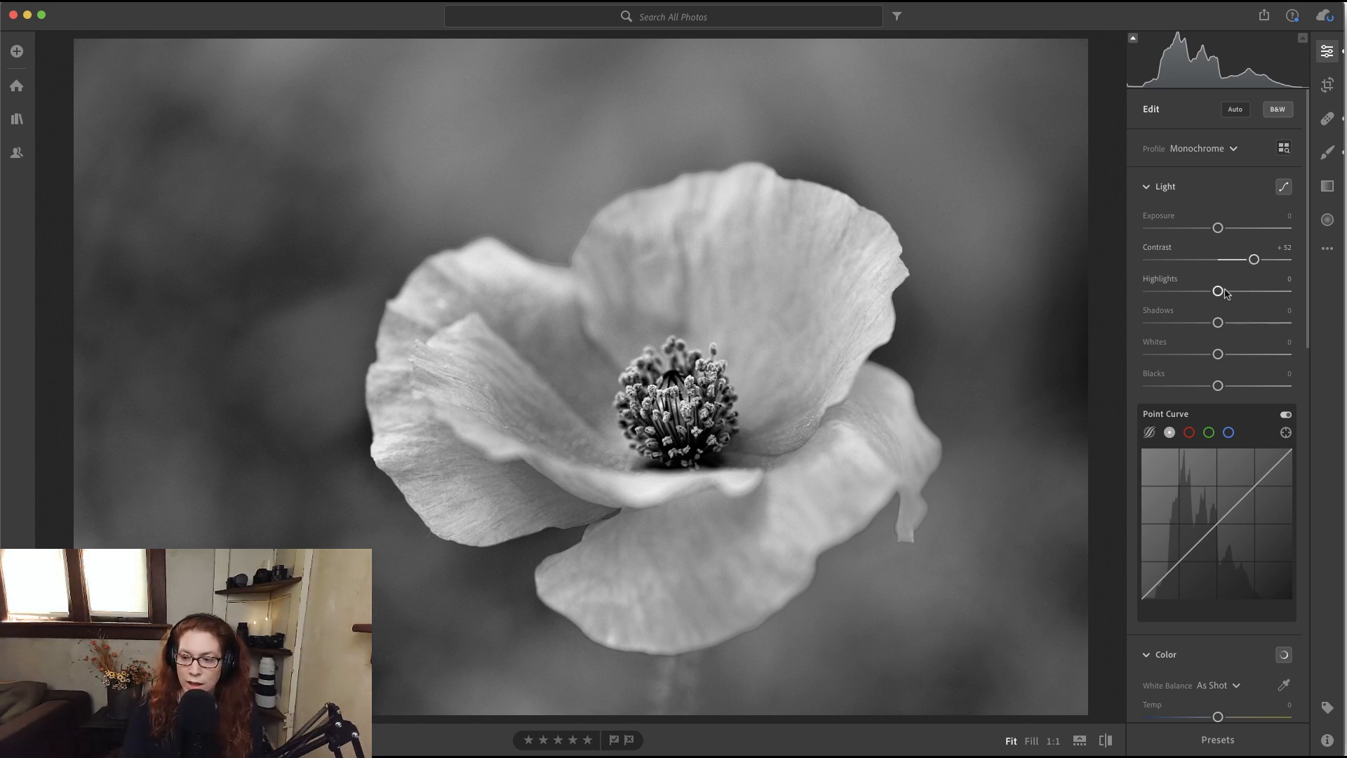
{"action": "left_click_drag", "start_coordinate": [1218, 291], "coordinate": [1255, 294]}
{"action": "left_click_drag", "start_coordinate": [1218, 365], "coordinate": [1240, 369]}
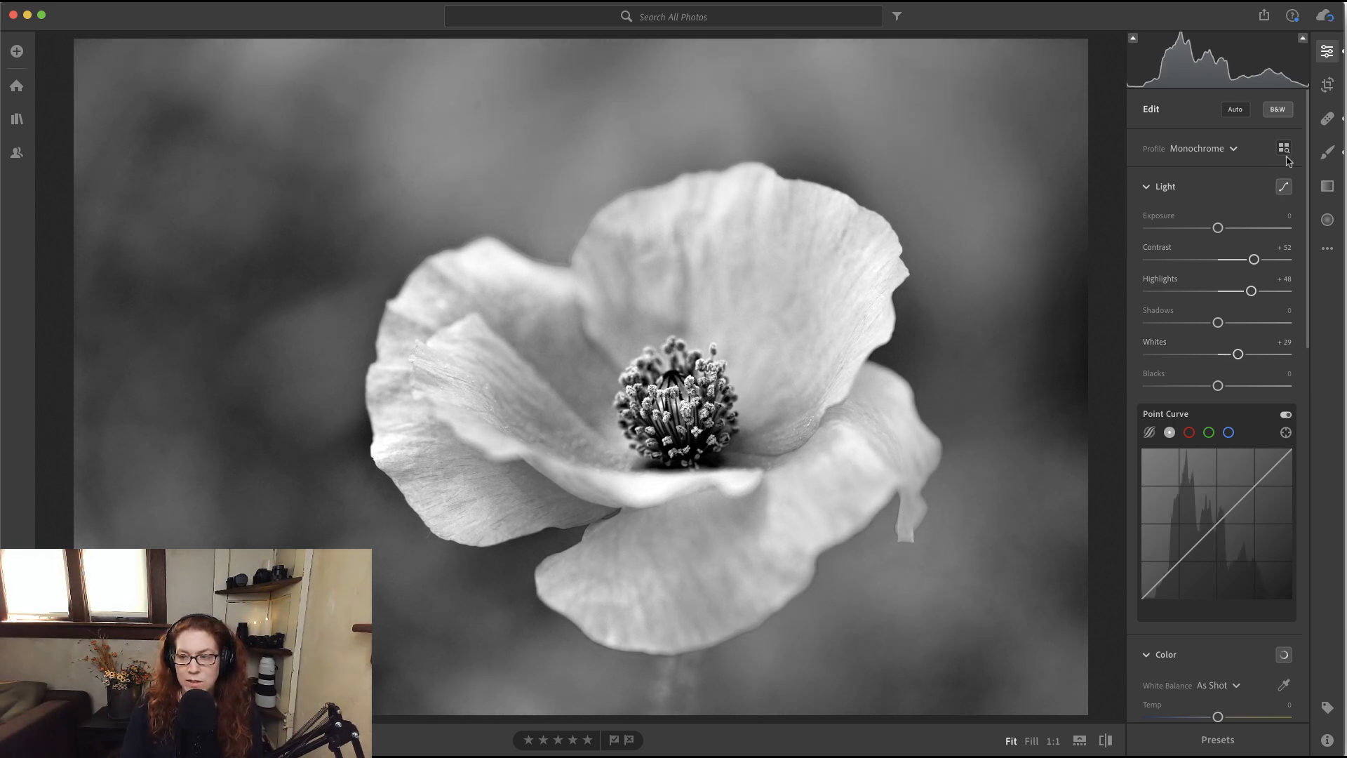
Step: Turn on highlight clipping and reduce the photo's Highlights to +39 and Whites to +19
{"action": "left_click", "coordinate": [1303, 38]}
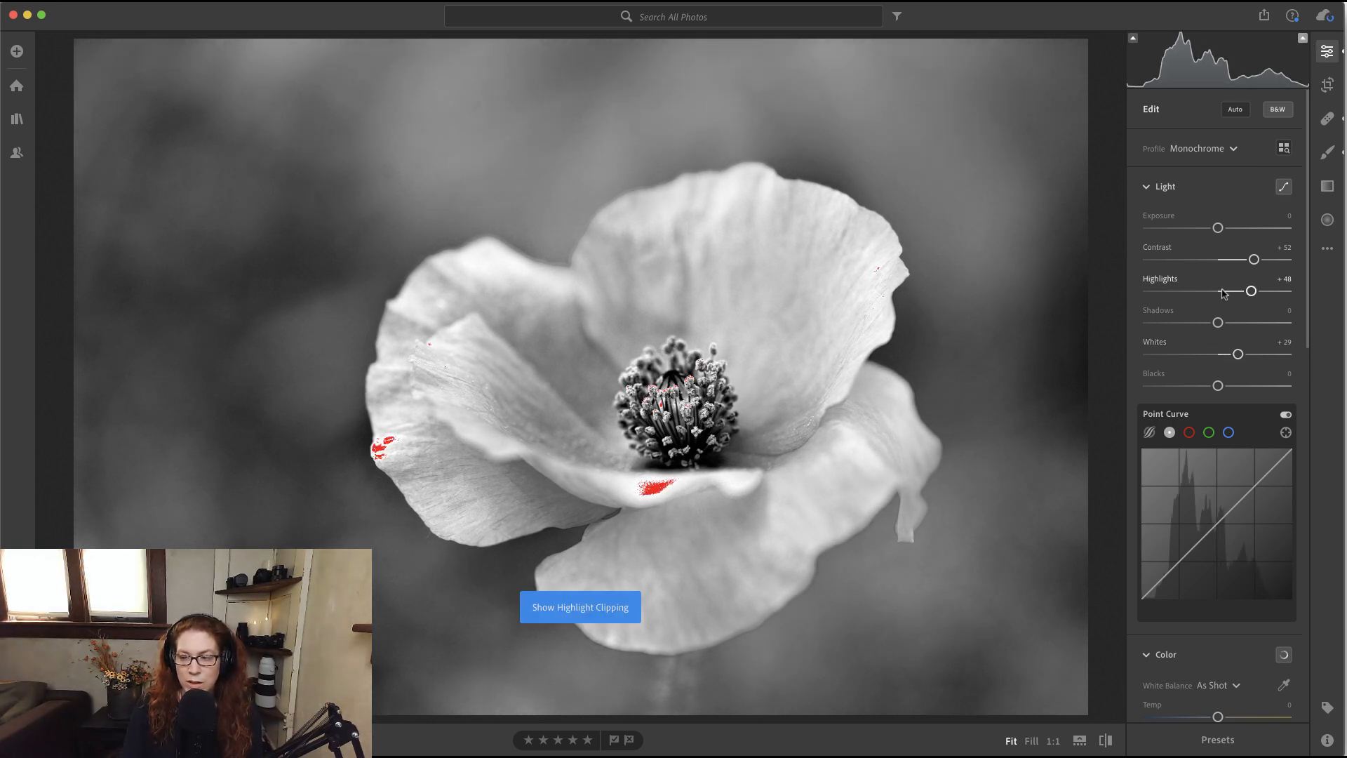
{"action": "mouse_move", "coordinate": [1252, 294]}
{"action": "left_mouse_down"}
{"action": "mouse_move", "coordinate": [1233, 294]}
{"action": "mouse_move", "coordinate": [1246, 292]}
{"action": "left_mouse_up"}
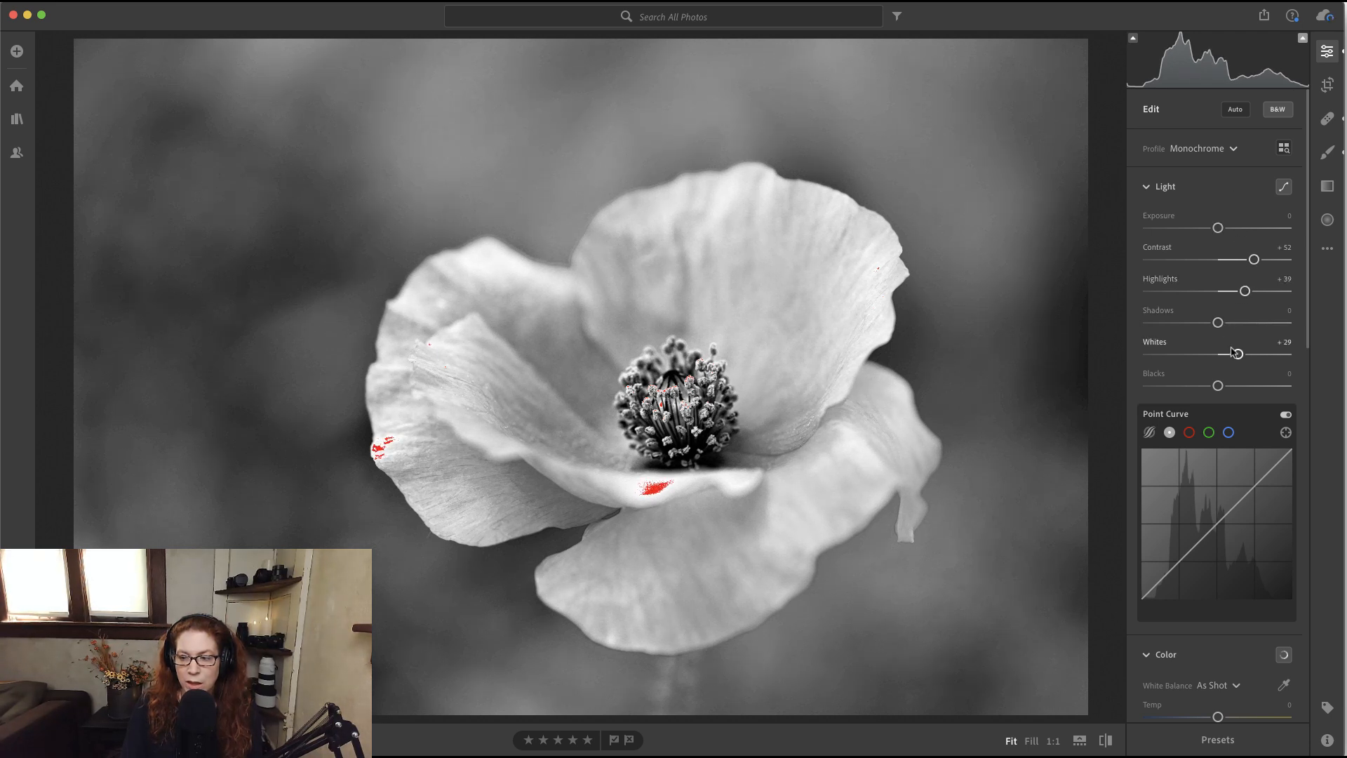
{"action": "left_click_drag", "start_coordinate": [1237, 354], "coordinate": [1232, 356]}
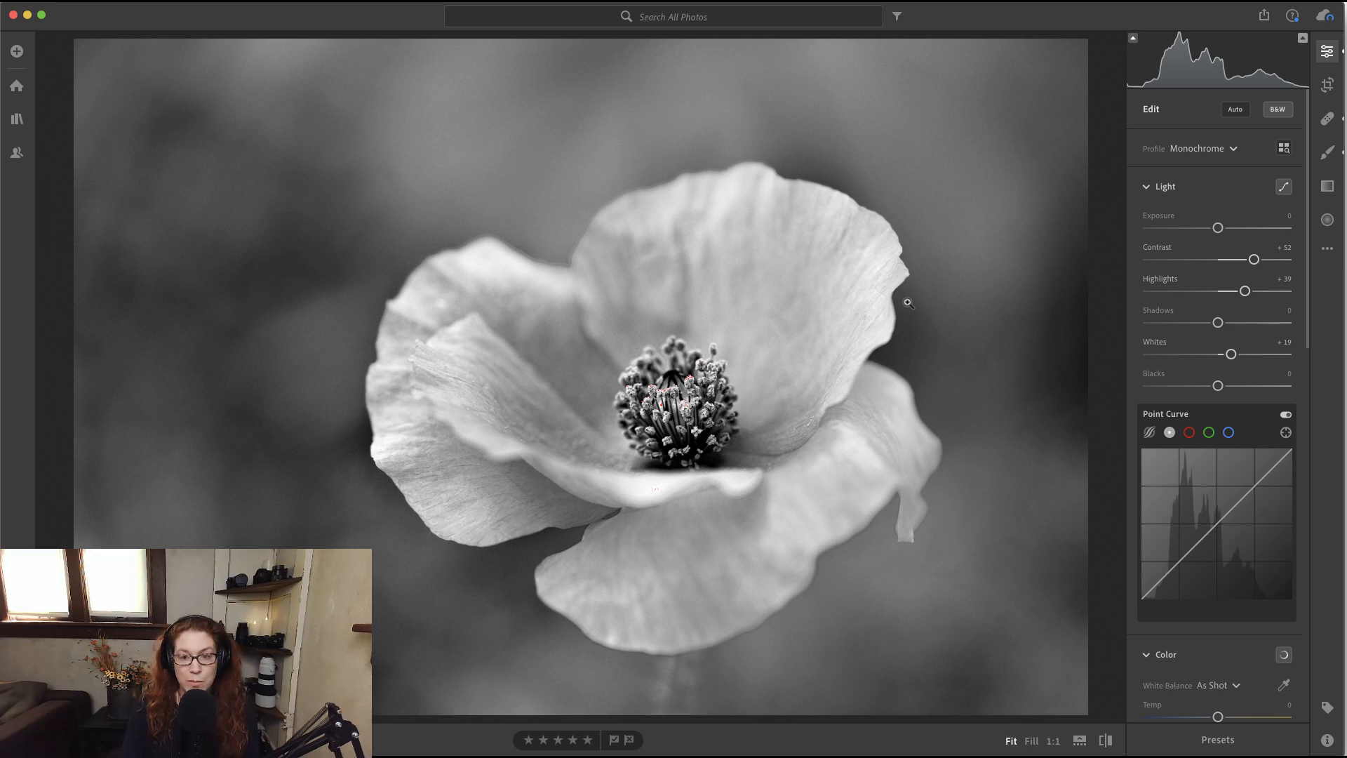
Step: Darken the photo's left, right, top and bottom edges and lower-right corner with linear gradients at Exposure -1.76
{"action": "left_click", "coordinate": [1327, 187]}
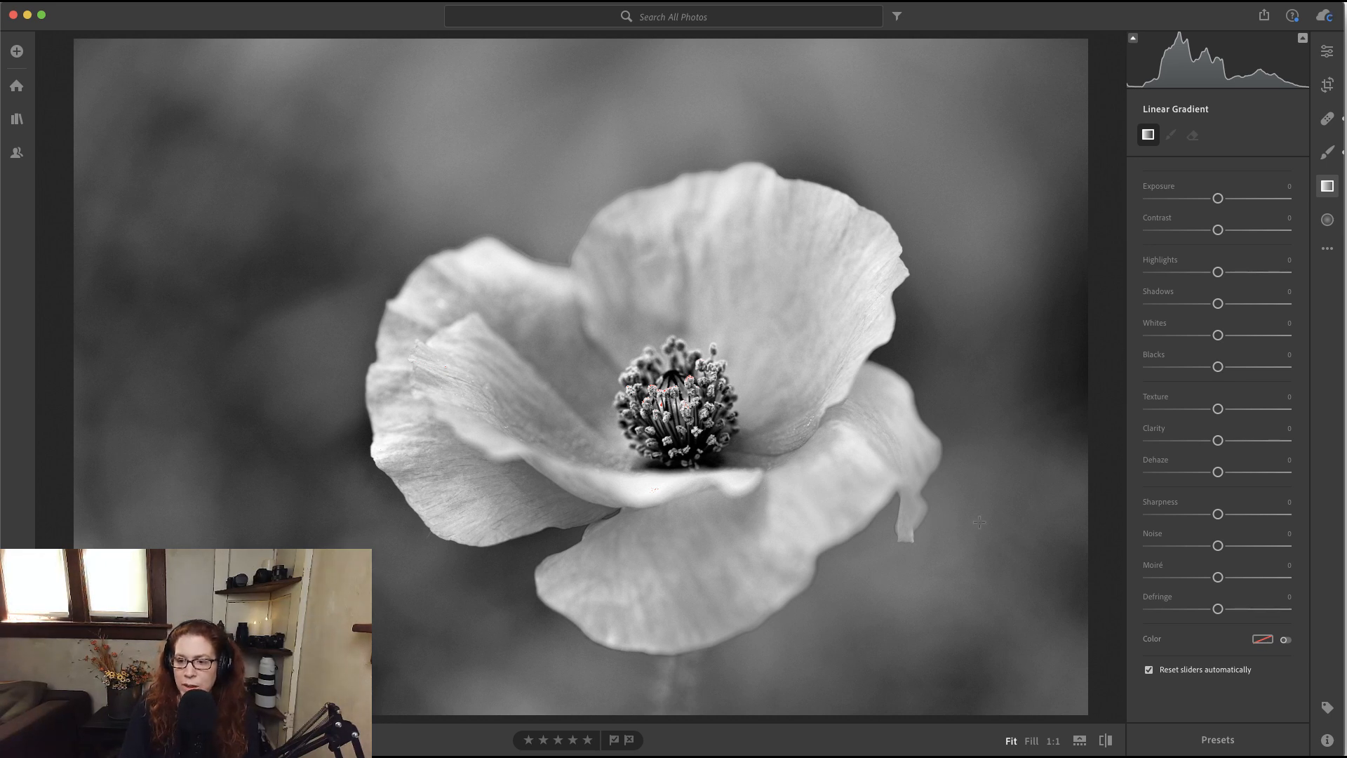
{"action": "left_click_drag", "start_coordinate": [1218, 198], "coordinate": [1188, 199]}
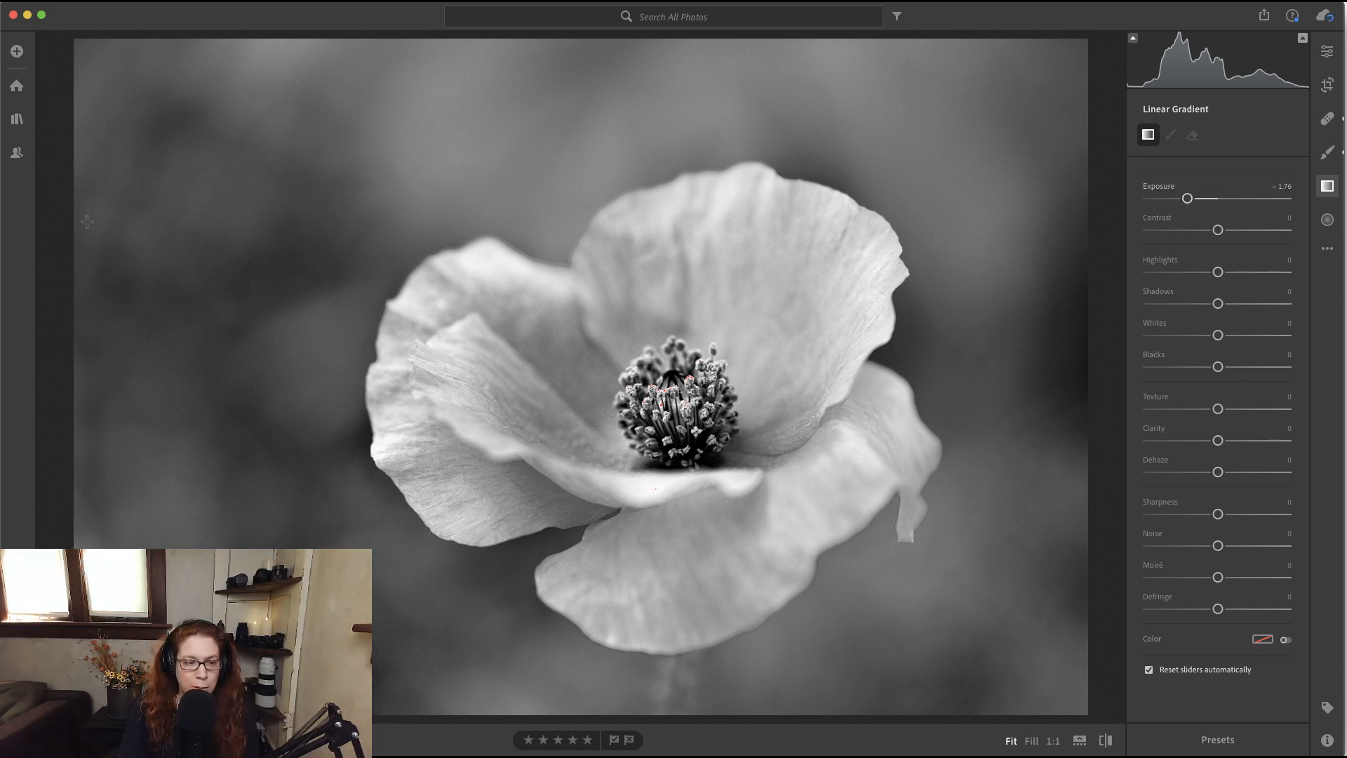
{"action": "left_click_drag", "start_coordinate": [88, 232], "coordinate": [328, 250]}
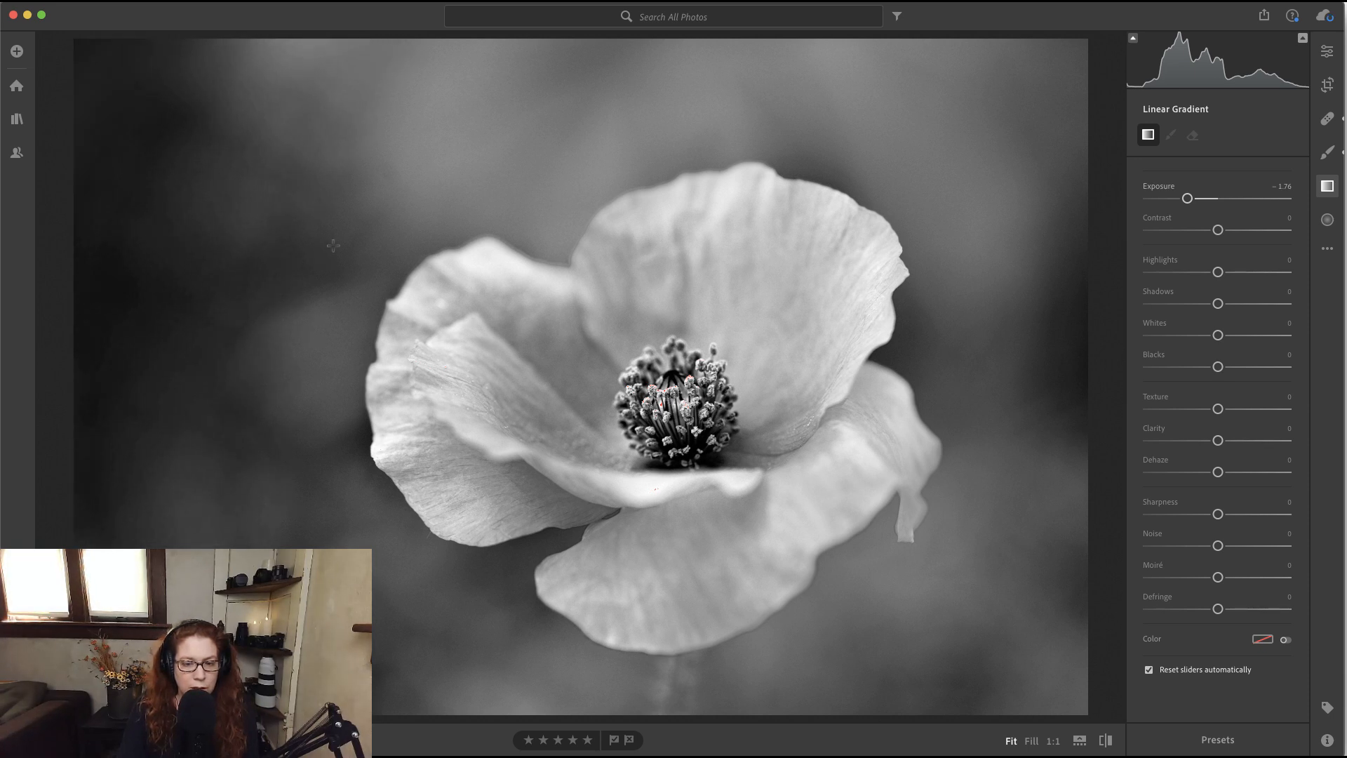
{"action": "left_click_drag", "start_coordinate": [1081, 207], "coordinate": [870, 300]}
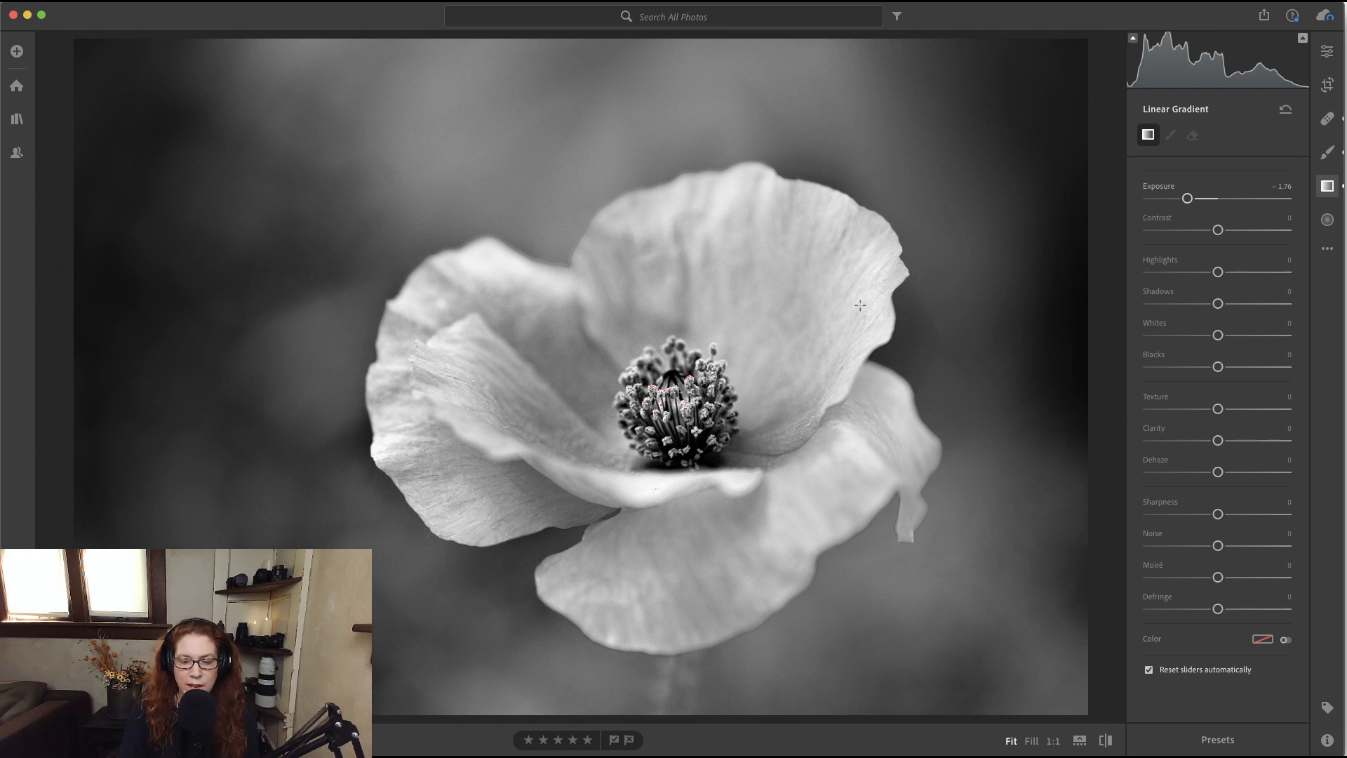
{"action": "left_click_drag", "start_coordinate": [1013, 671], "coordinate": [884, 567]}
{"action": "left_click_drag", "start_coordinate": [417, 34], "coordinate": [431, 182]}
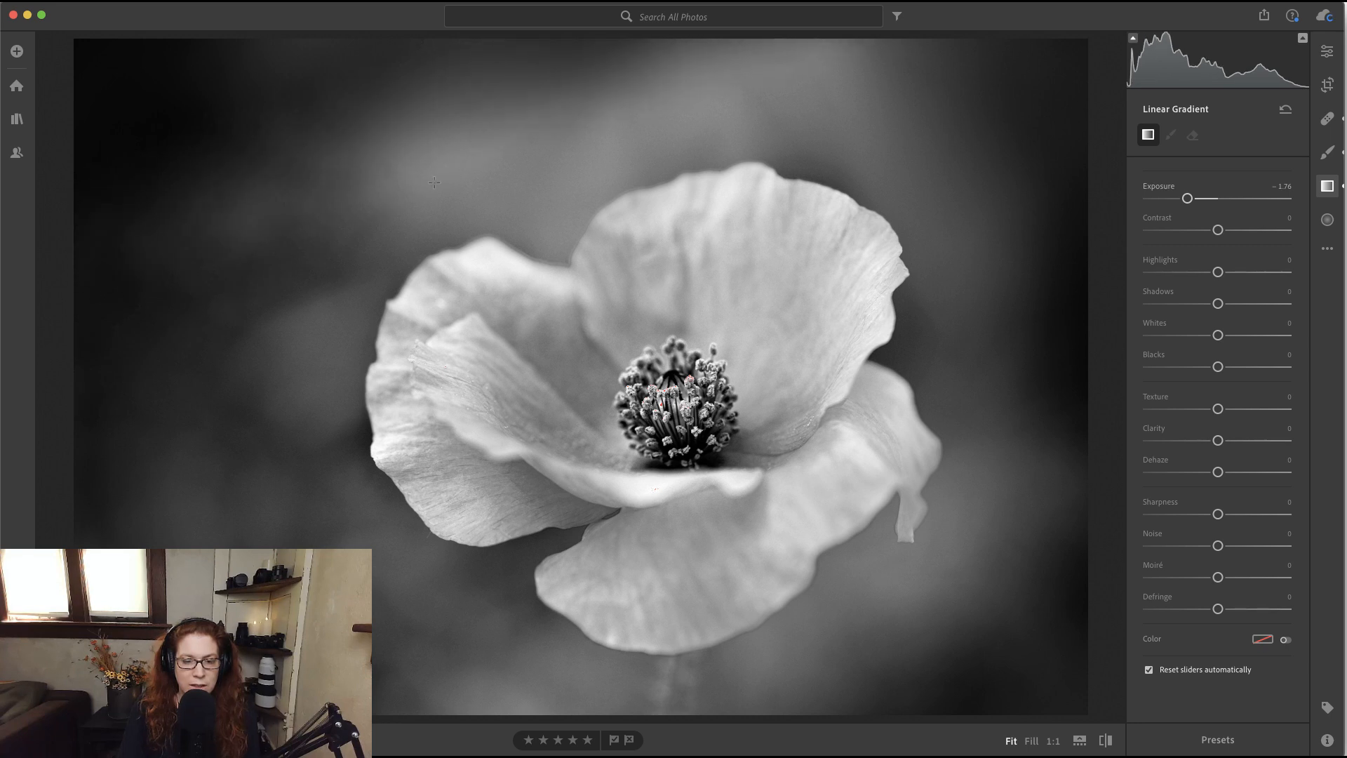
{"action": "left_click_drag", "start_coordinate": [458, 715], "coordinate": [459, 619]}
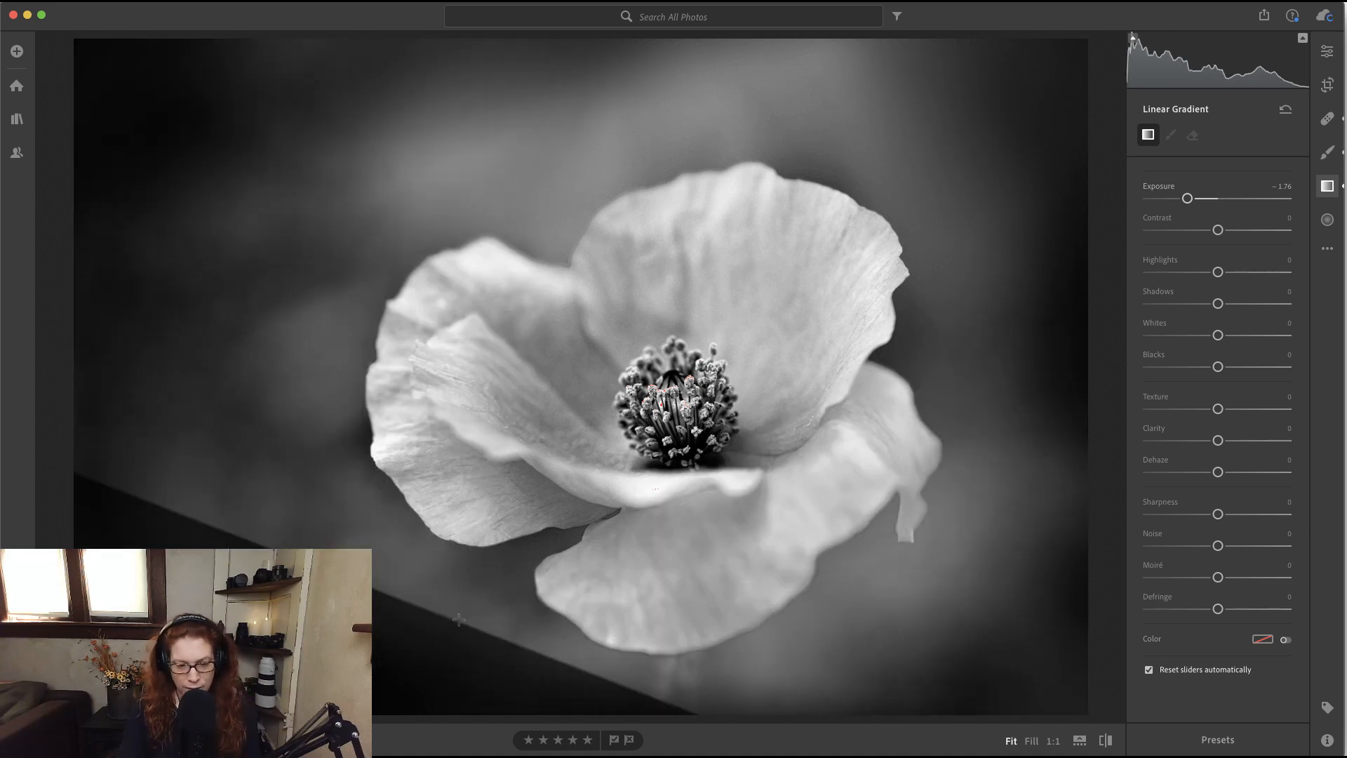
Step: Cancel deleting the photo and undo the faulty linear gradient change that over-darkens it
{"action": "key", "text": "BackSpace"}
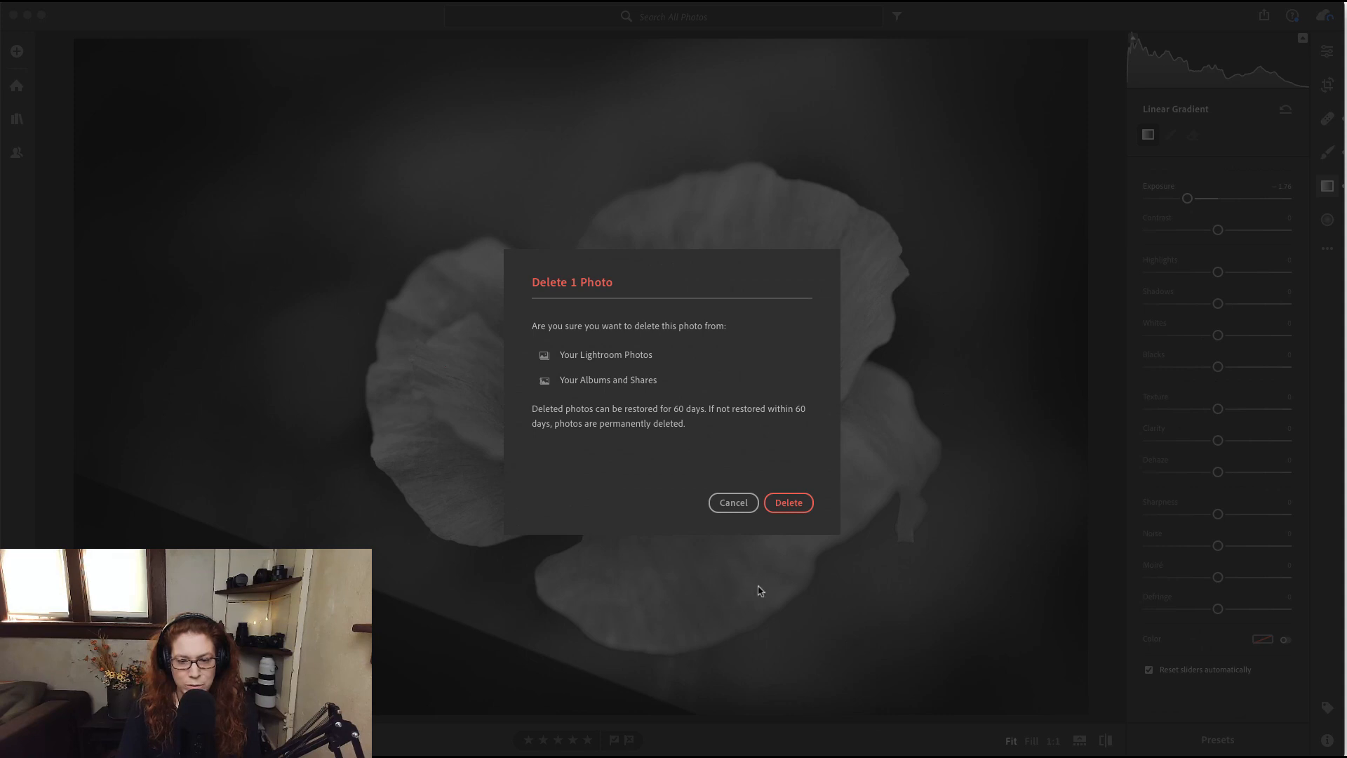
{"action": "left_click", "coordinate": [732, 503]}
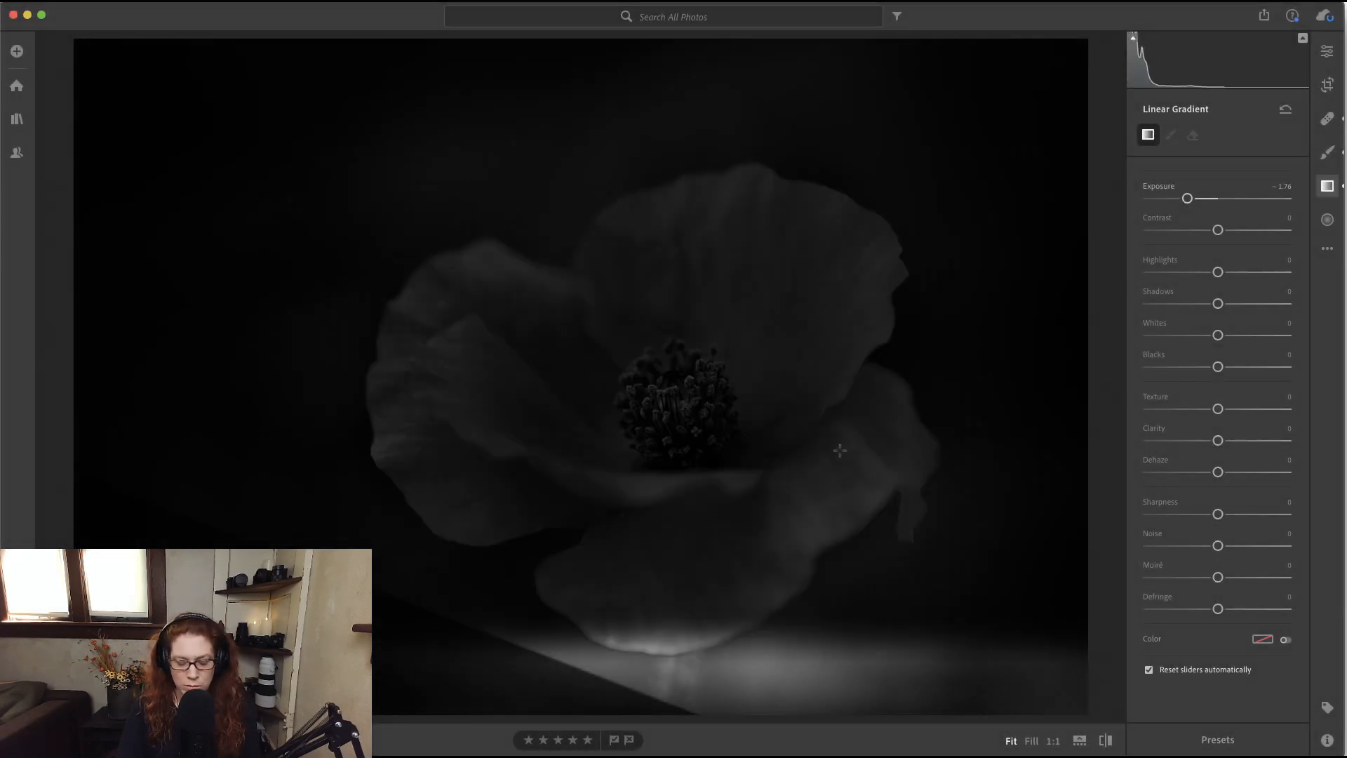
{"action": "key", "text": "super+z"}
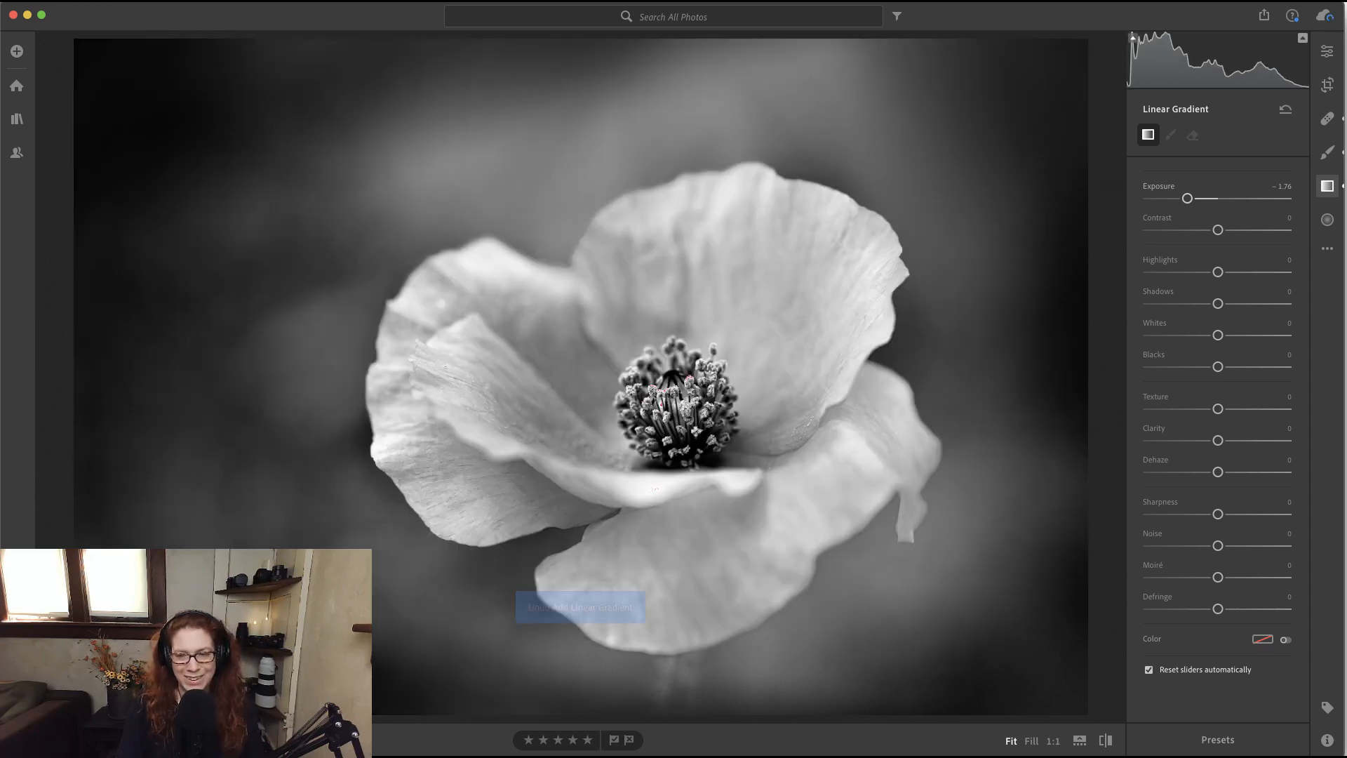
Step: Reopen the Linear Gradient tool and show its overlay with the gradient pins on the photo
{"action": "left_click", "coordinate": [1327, 186]}
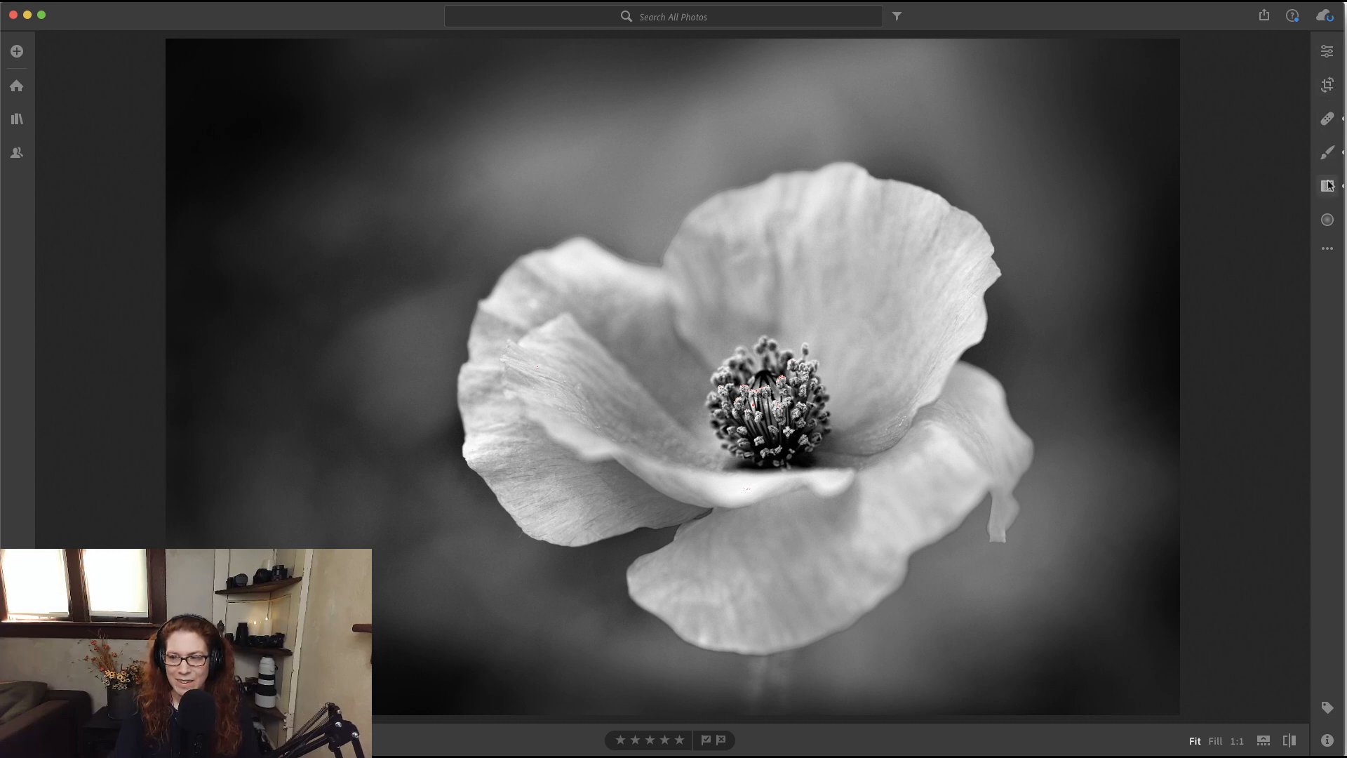
{"action": "left_click", "coordinate": [1327, 185]}
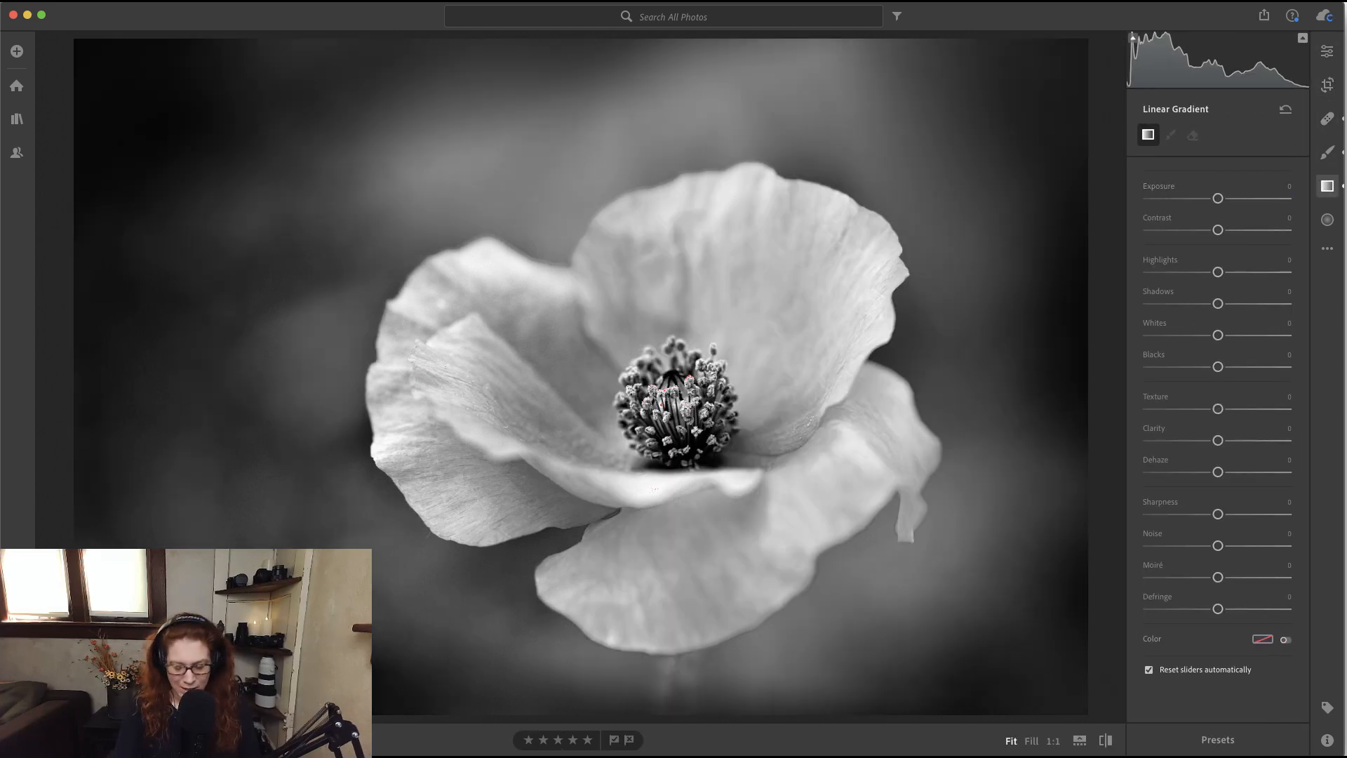
{"action": "key", "text": "h"}
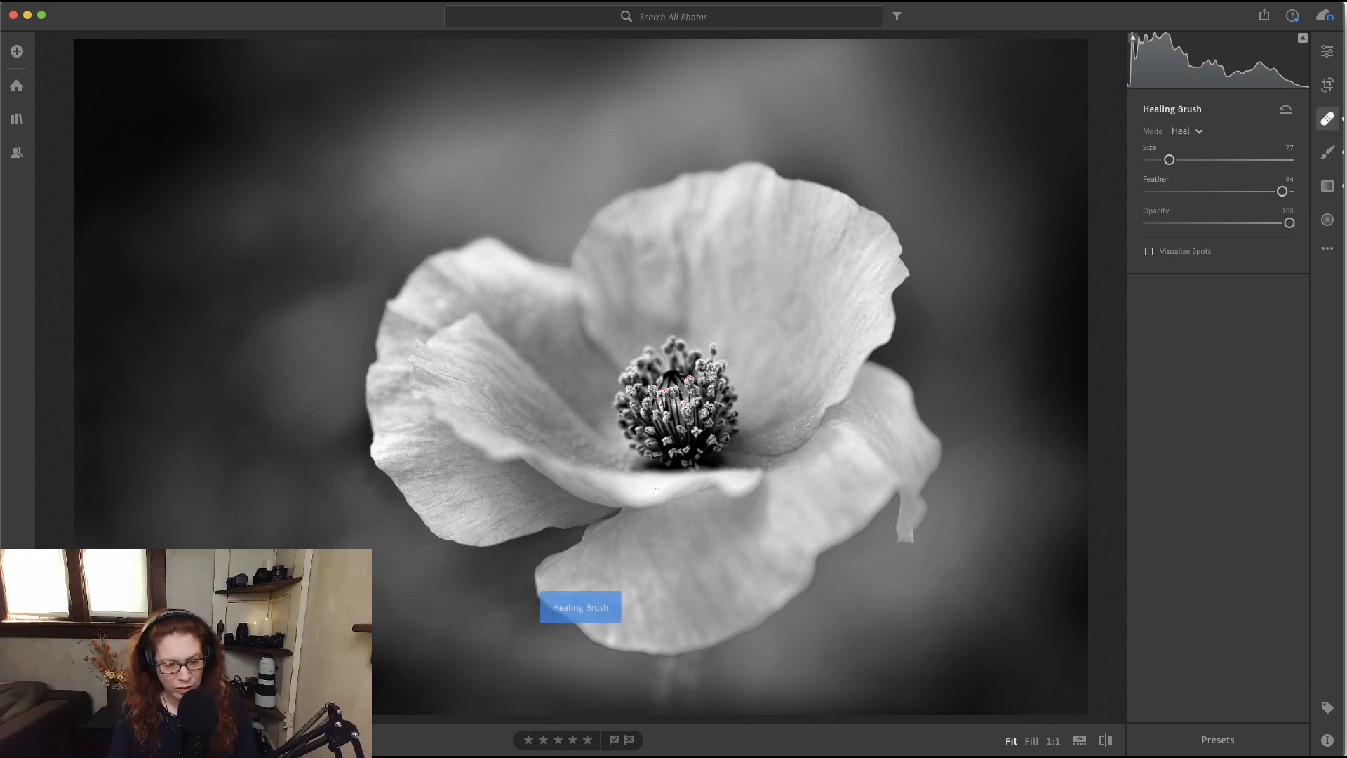
{"action": "key", "text": "h"}
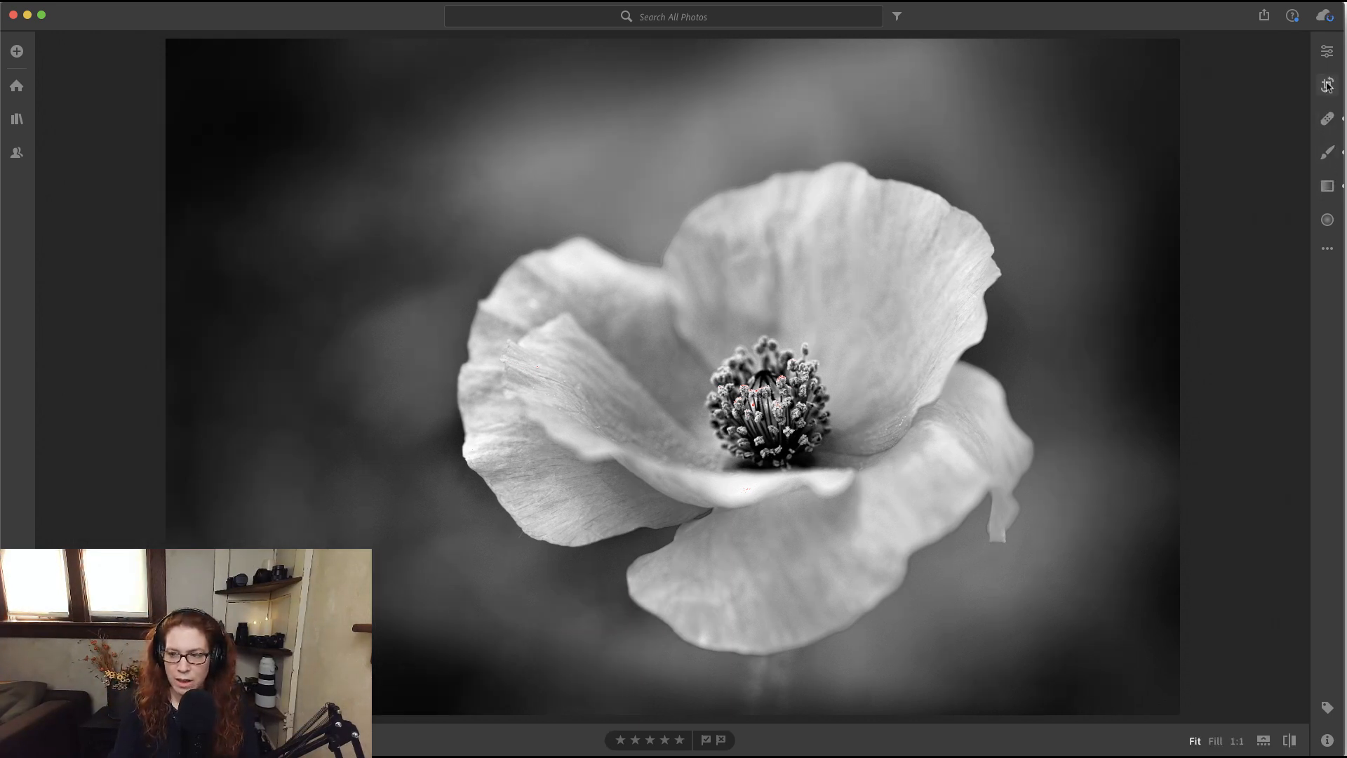
{"action": "left_click", "coordinate": [1327, 186]}
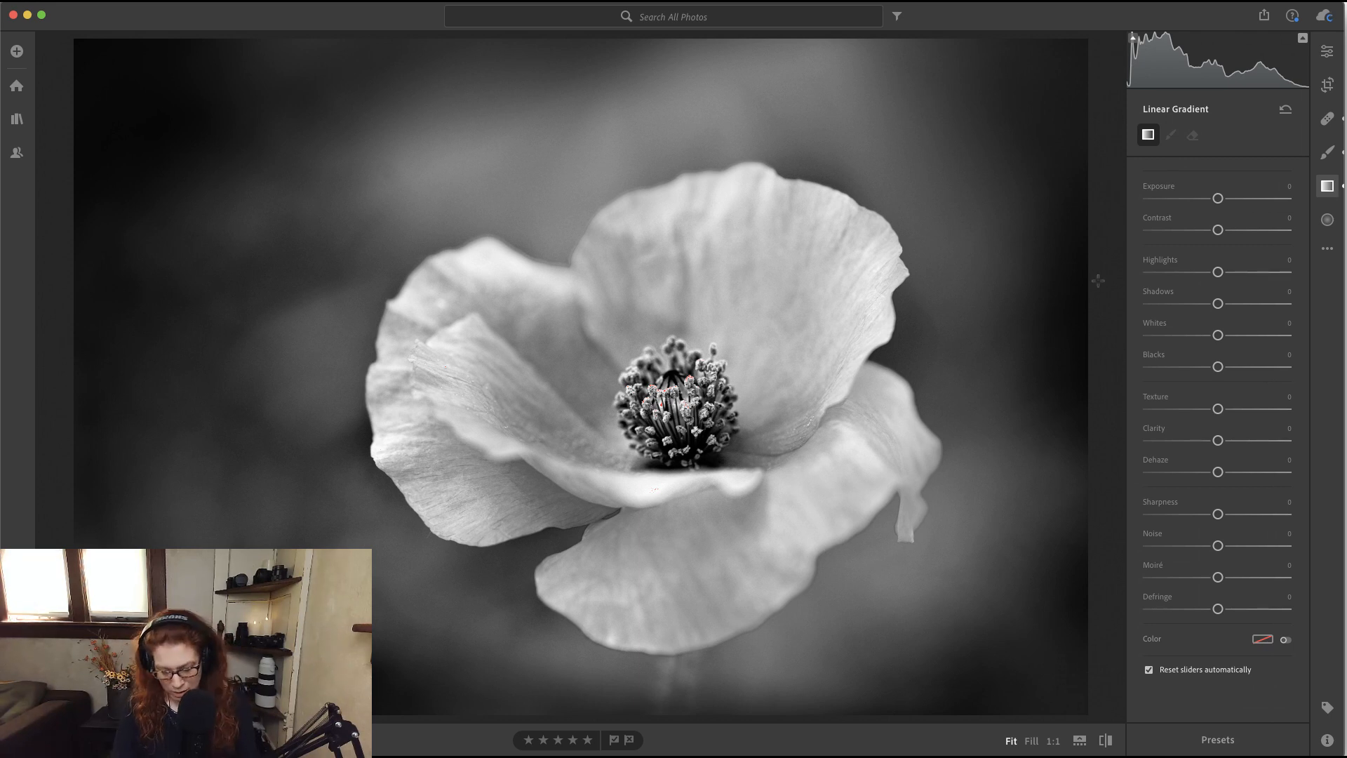
{"action": "key", "text": "h"}
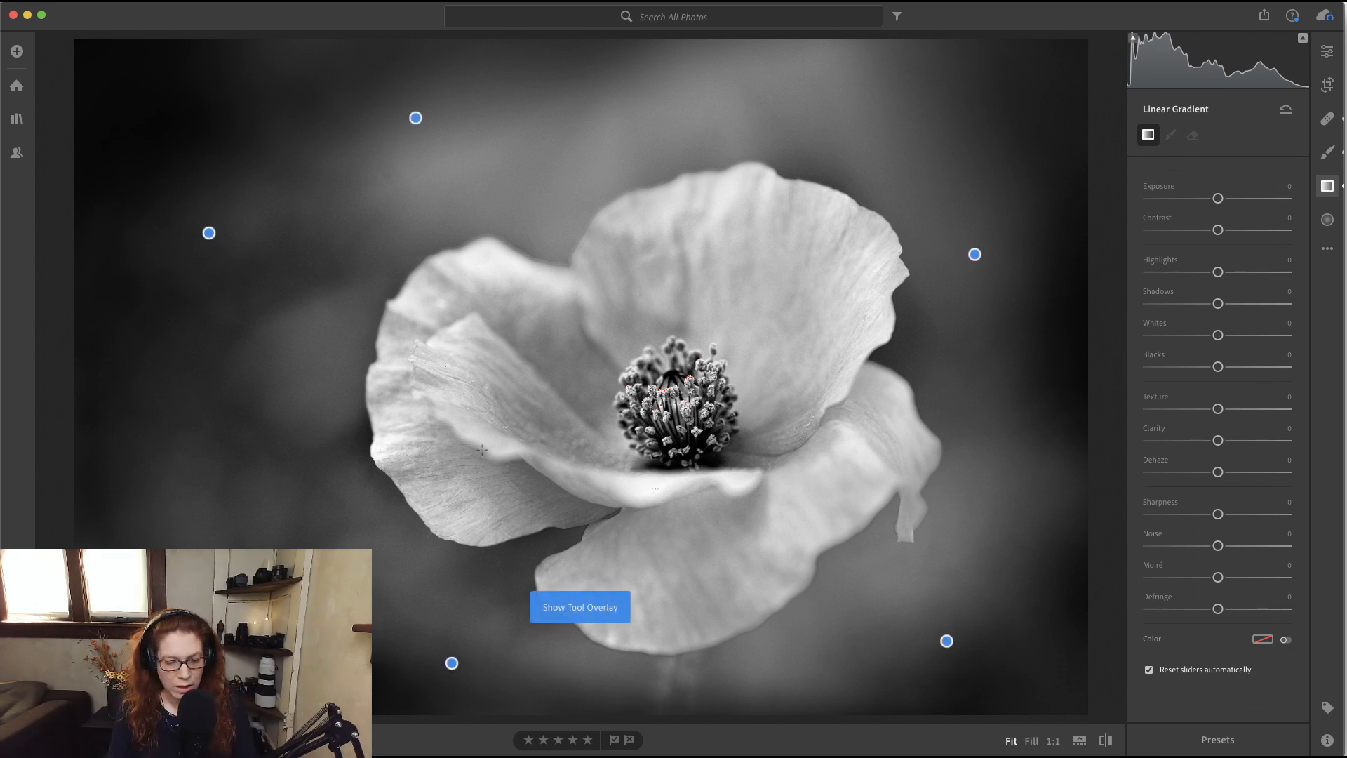
Step: Widen the falloff of the two overlapping linear gradients at the photo's bottom edge, extending the tilted one up over the lower petals
{"action": "left_click", "coordinate": [452, 663]}
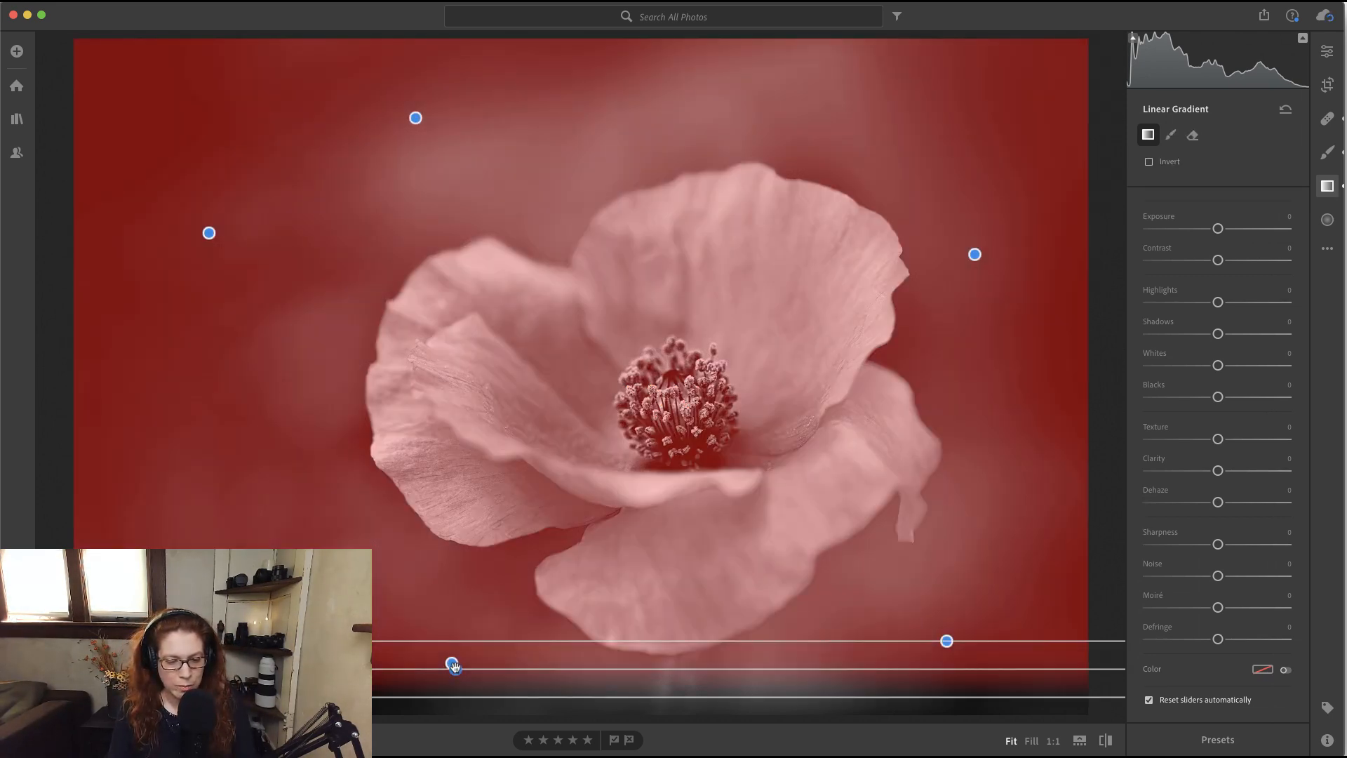
{"action": "left_click", "coordinate": [454, 663]}
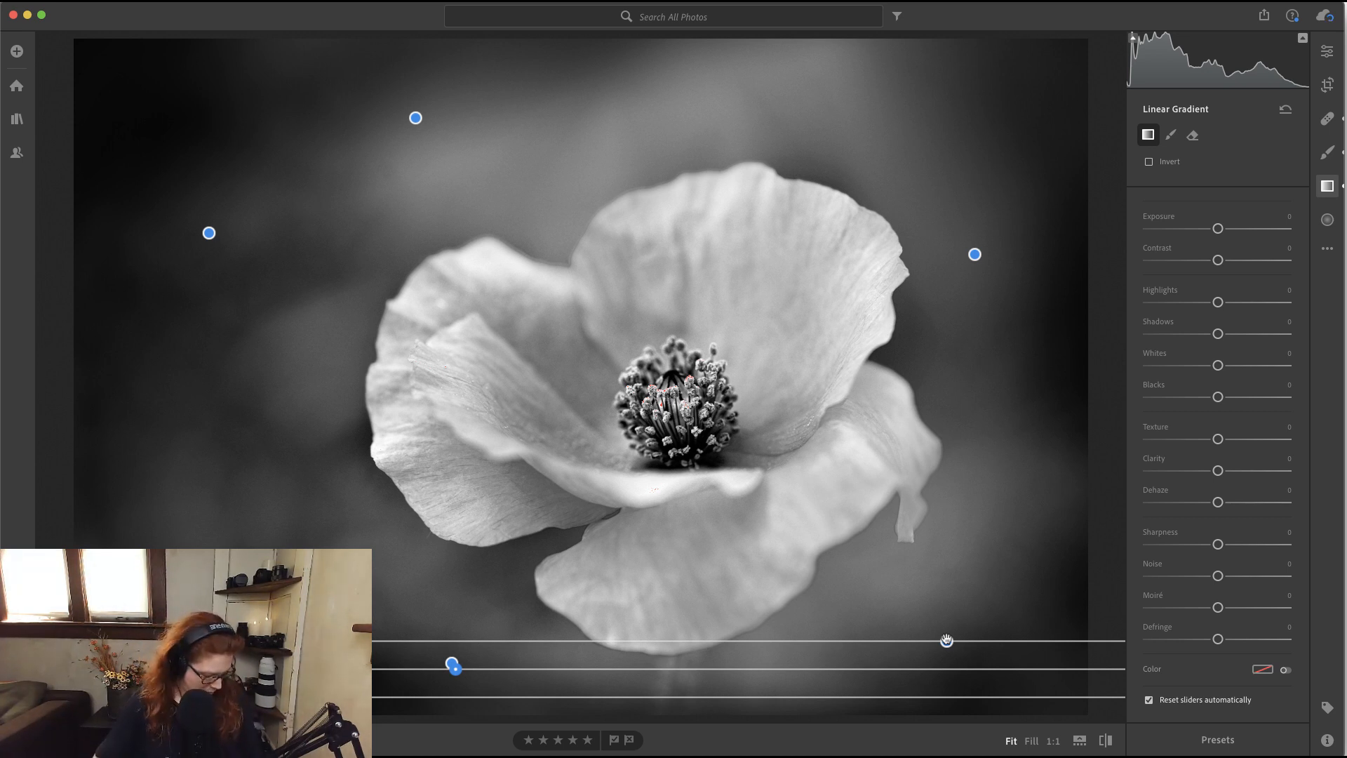
{"action": "left_click_drag", "start_coordinate": [1004, 640], "coordinate": [1100, 576]}
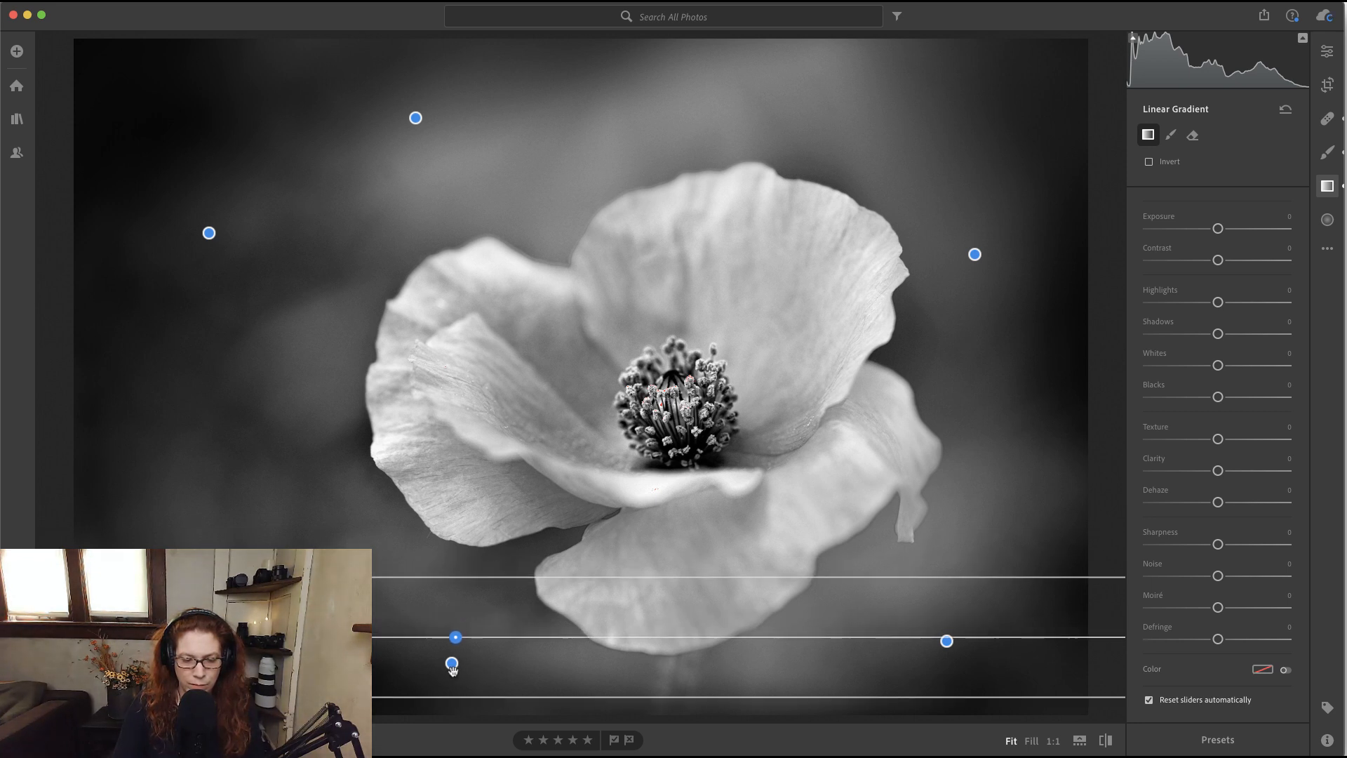
{"action": "left_click", "coordinate": [452, 663]}
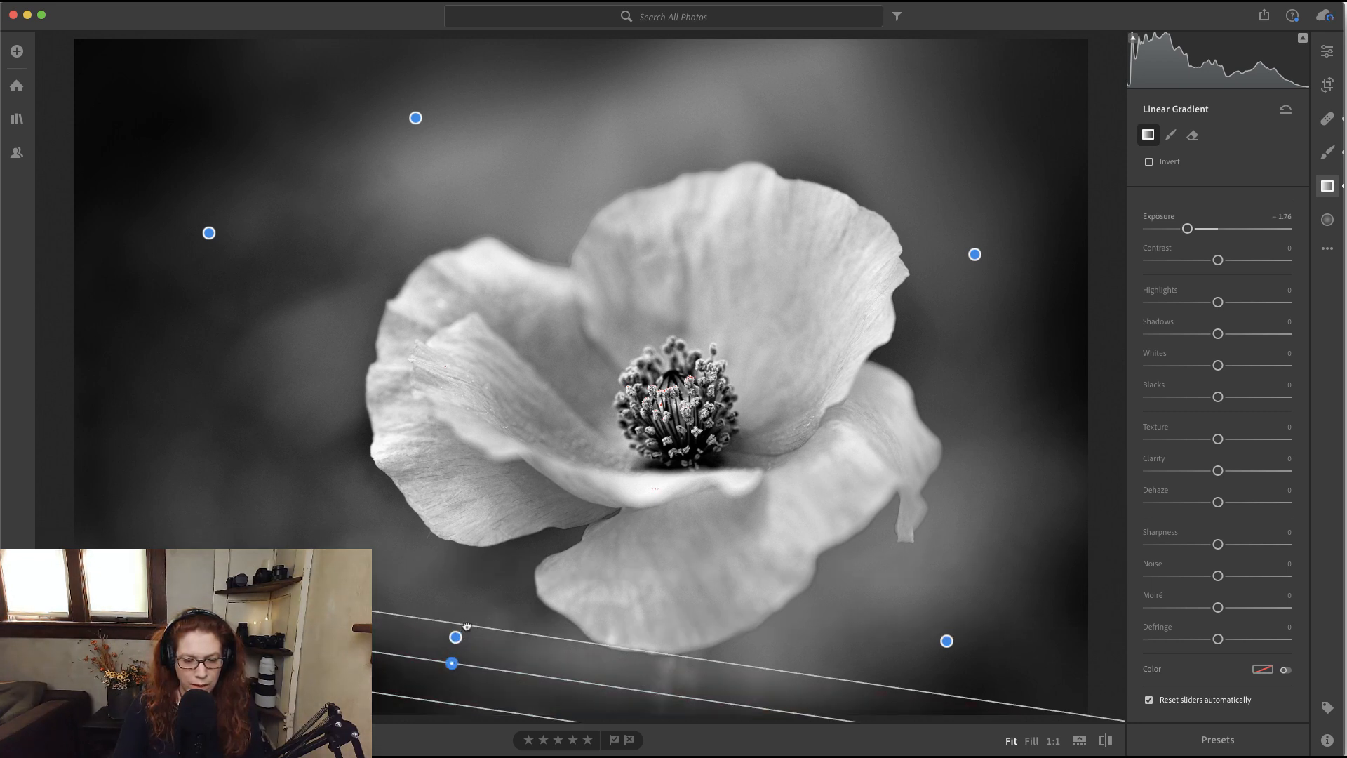
{"action": "left_click_drag", "start_coordinate": [462, 625], "coordinate": [560, 494]}
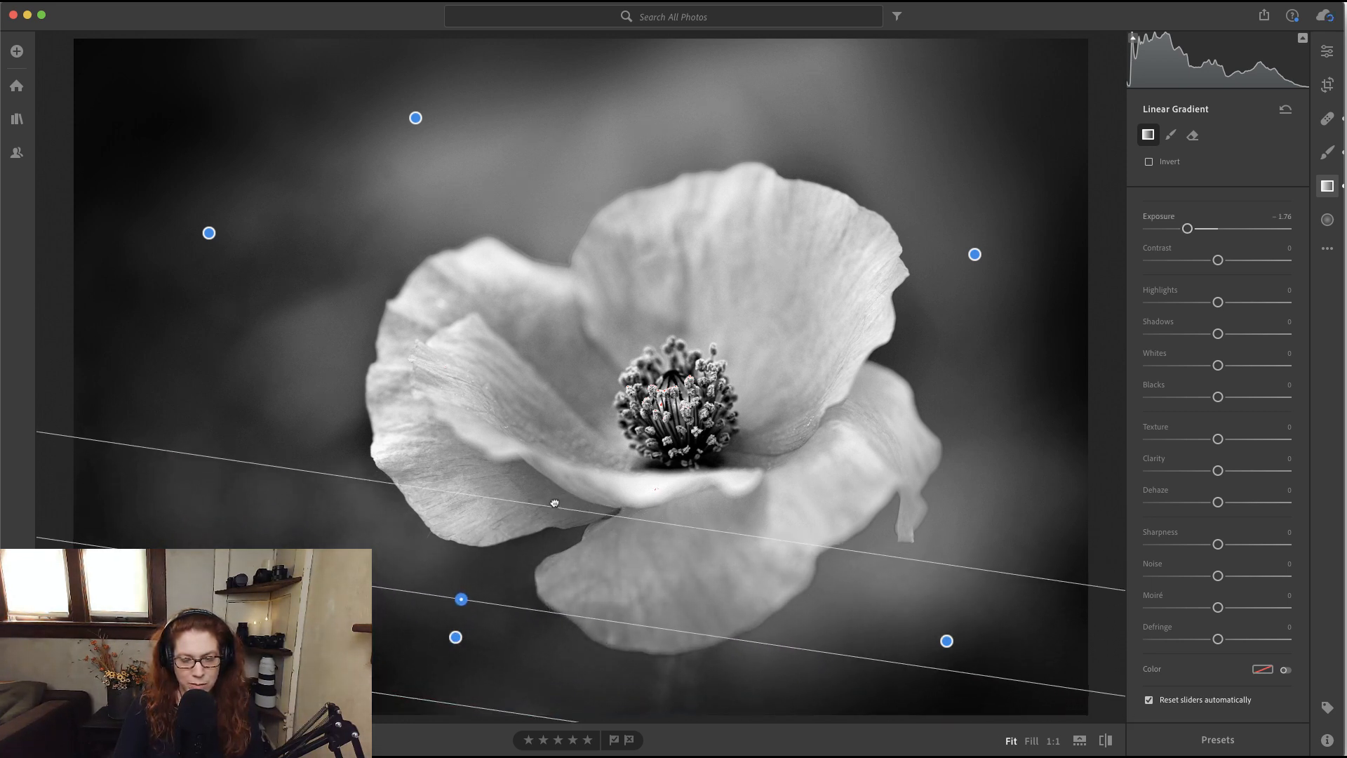
{"action": "left_click", "coordinate": [1326, 189]}
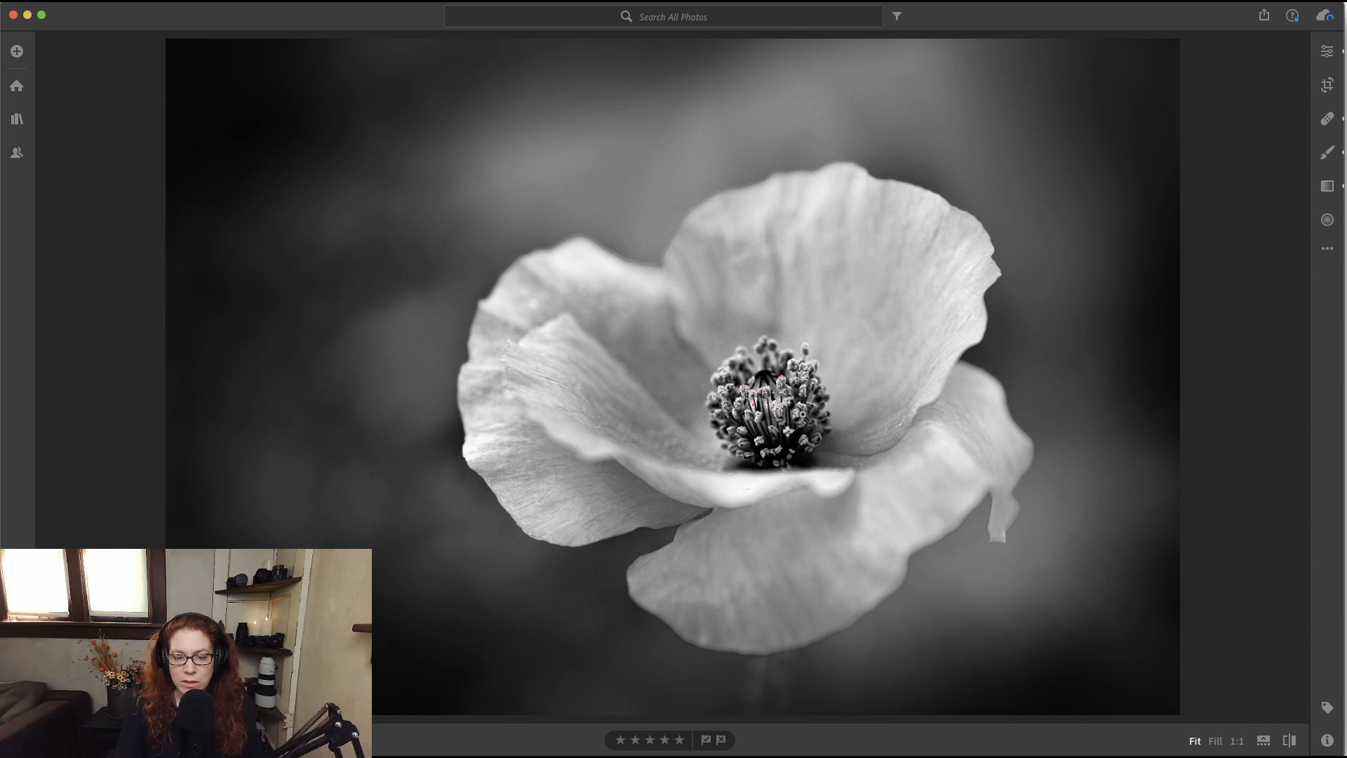
Step: Inspect the highlight clipping on the flower's centre at 1:1 and set the photo's Whites to +27
{"action": "left_click", "coordinate": [805, 415]}
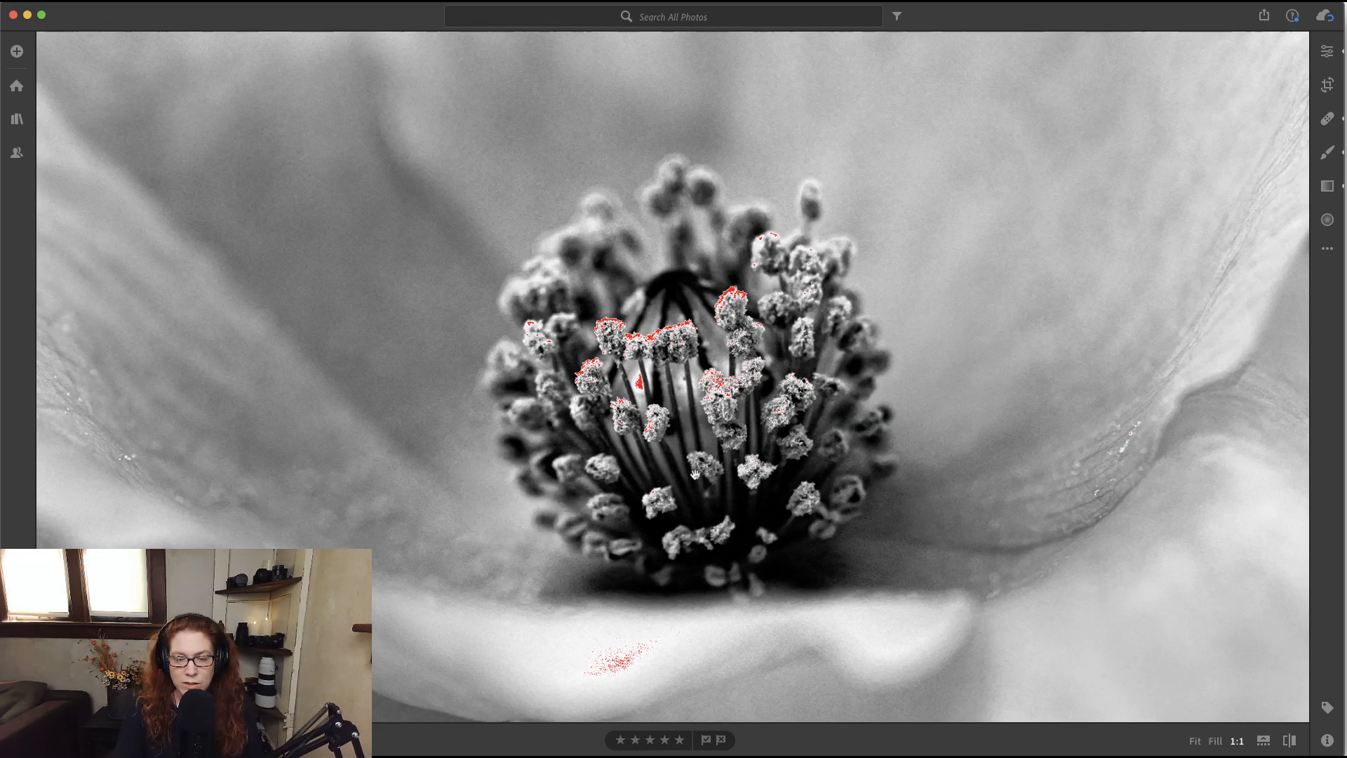
{"action": "left_click", "coordinate": [738, 485]}
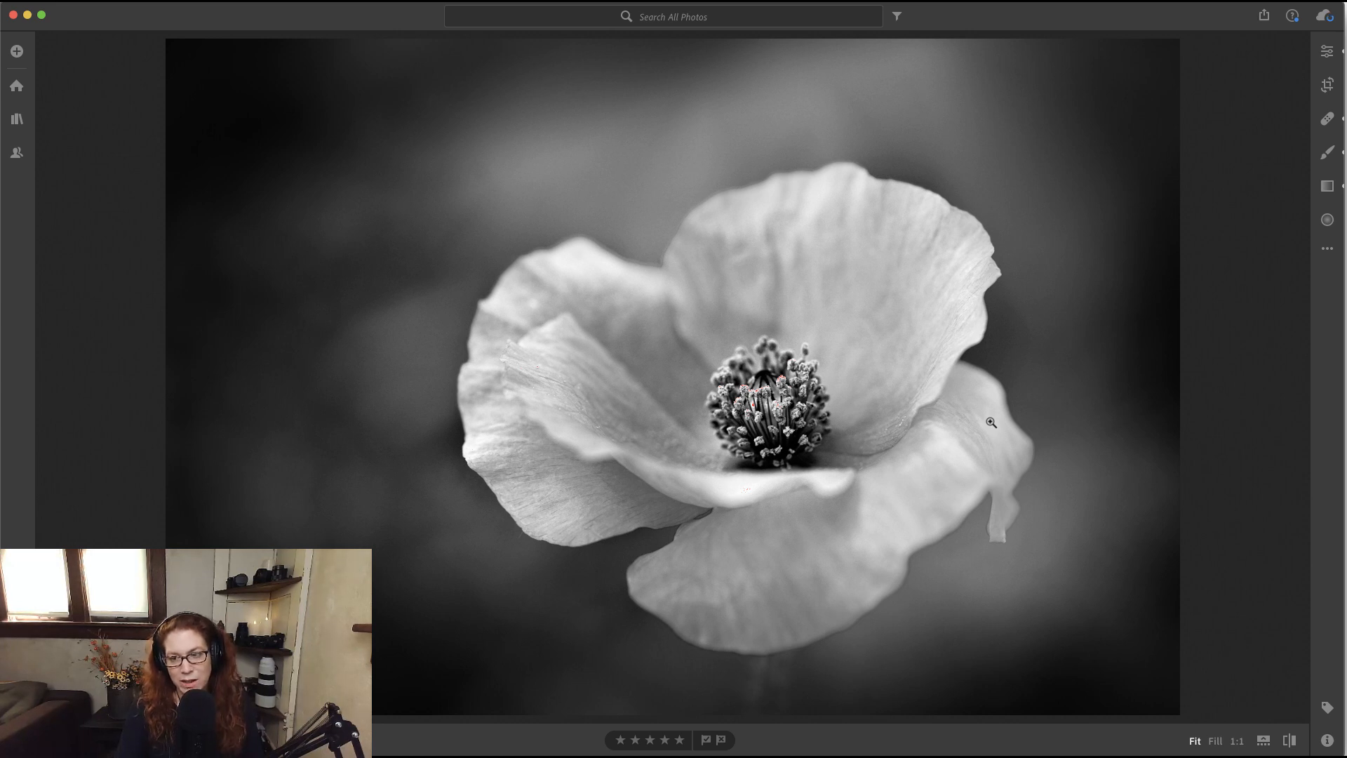
{"action": "left_click", "coordinate": [1327, 51]}
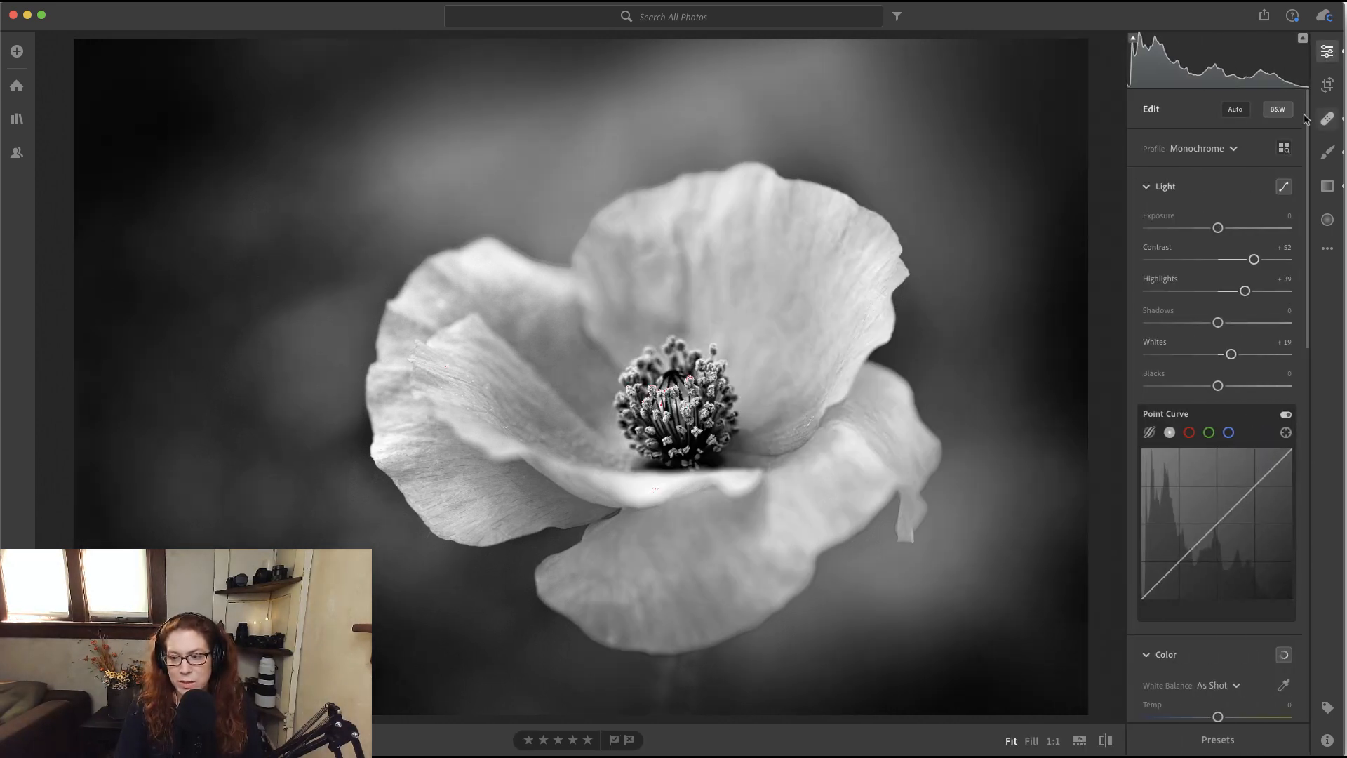
{"action": "left_click_drag", "start_coordinate": [1231, 354], "coordinate": [1236, 355]}
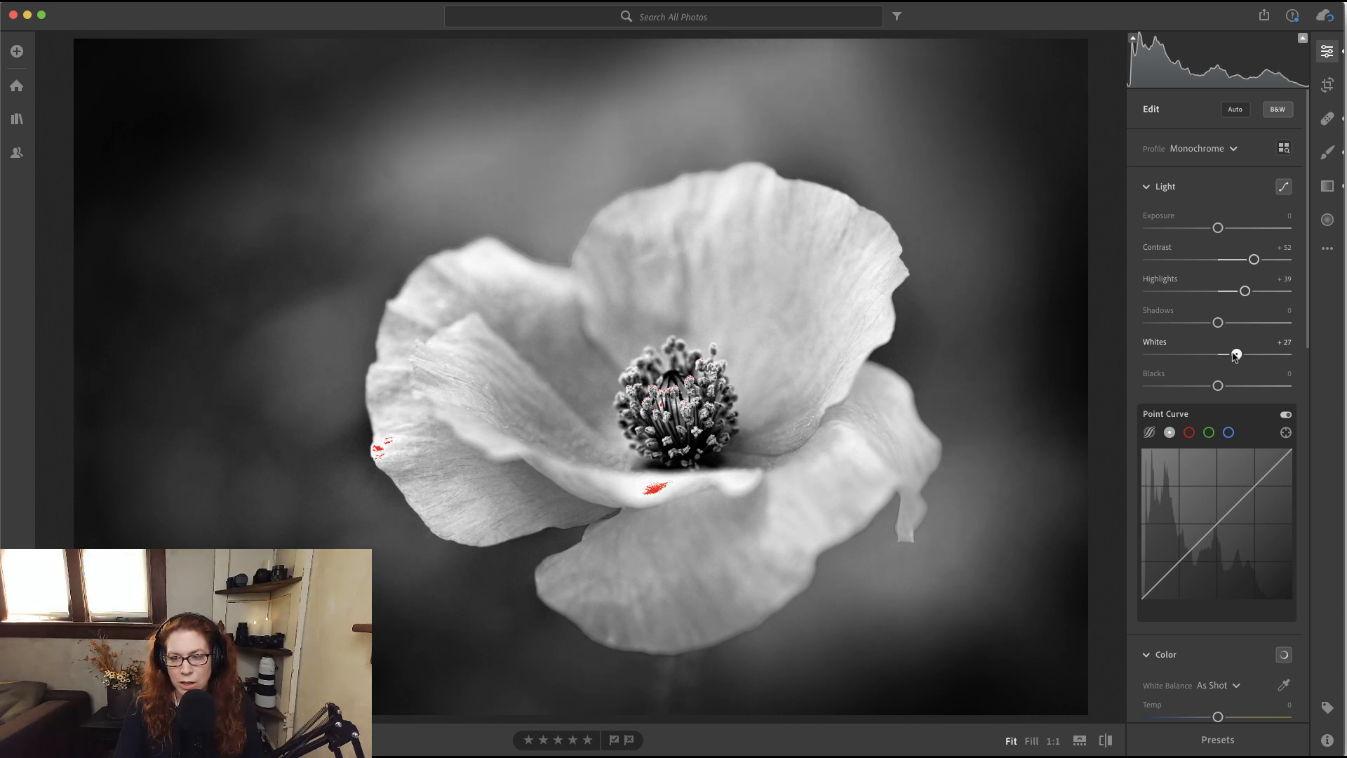
Step: Brush over the clipped spots on the front petal's fold and the left petal's edge with Highlights -15 and Whites -15
{"action": "left_click", "coordinate": [1327, 152]}
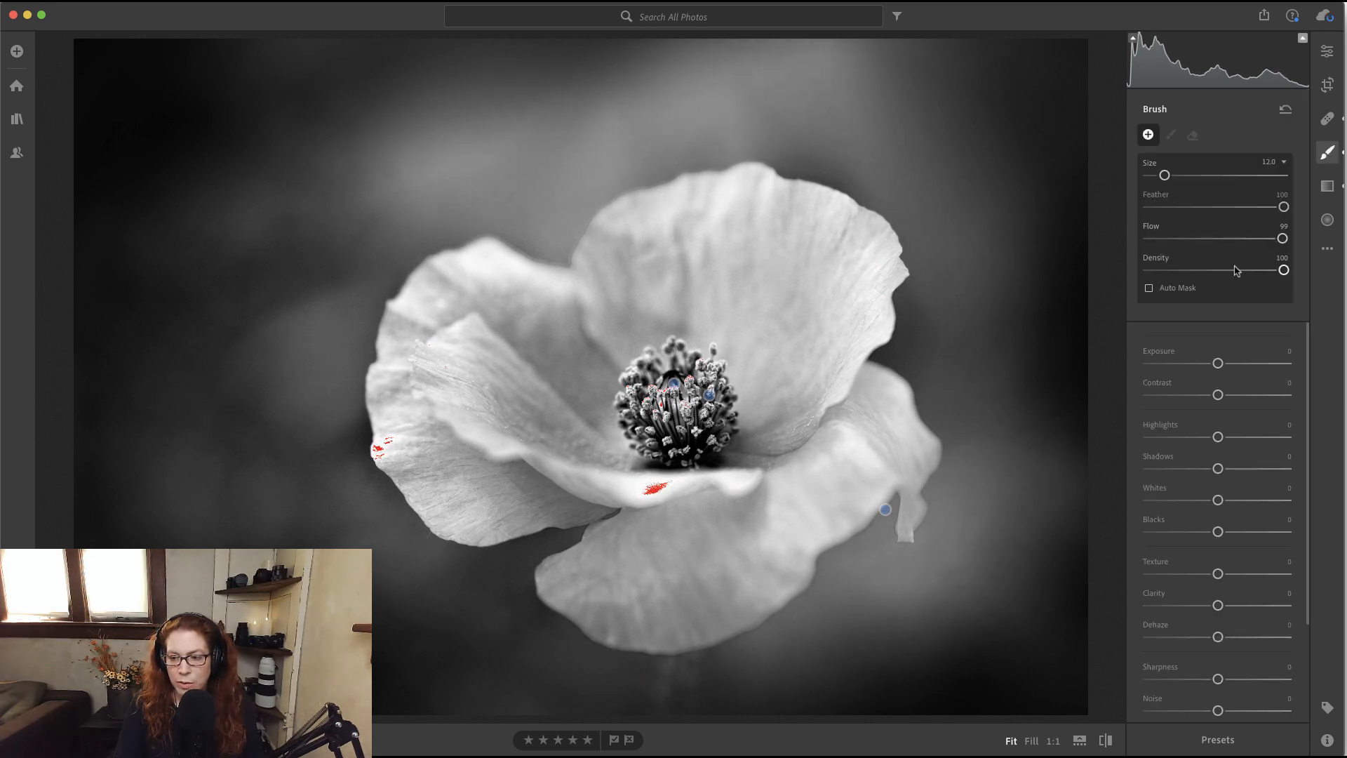
{"action": "left_click_drag", "start_coordinate": [1217, 436], "coordinate": [1207, 436]}
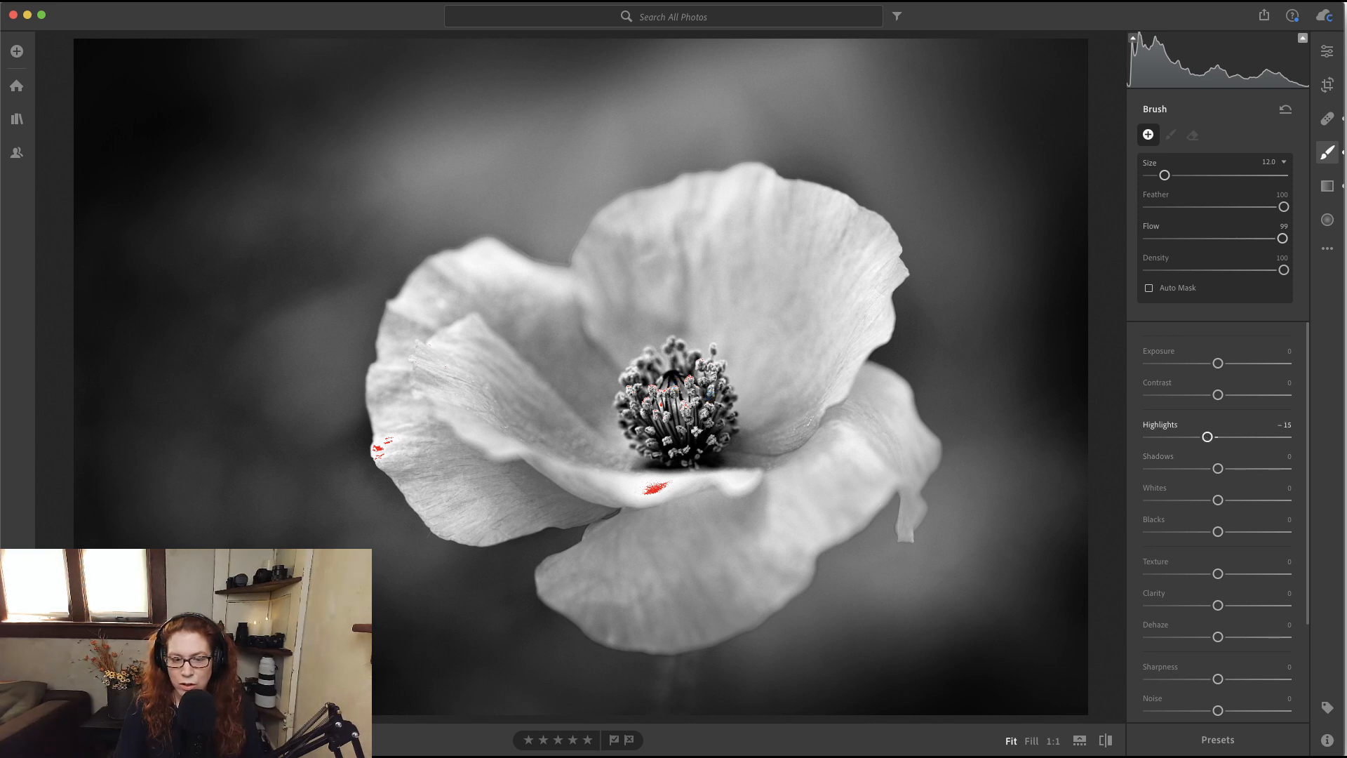
{"action": "left_click", "coordinate": [654, 484]}
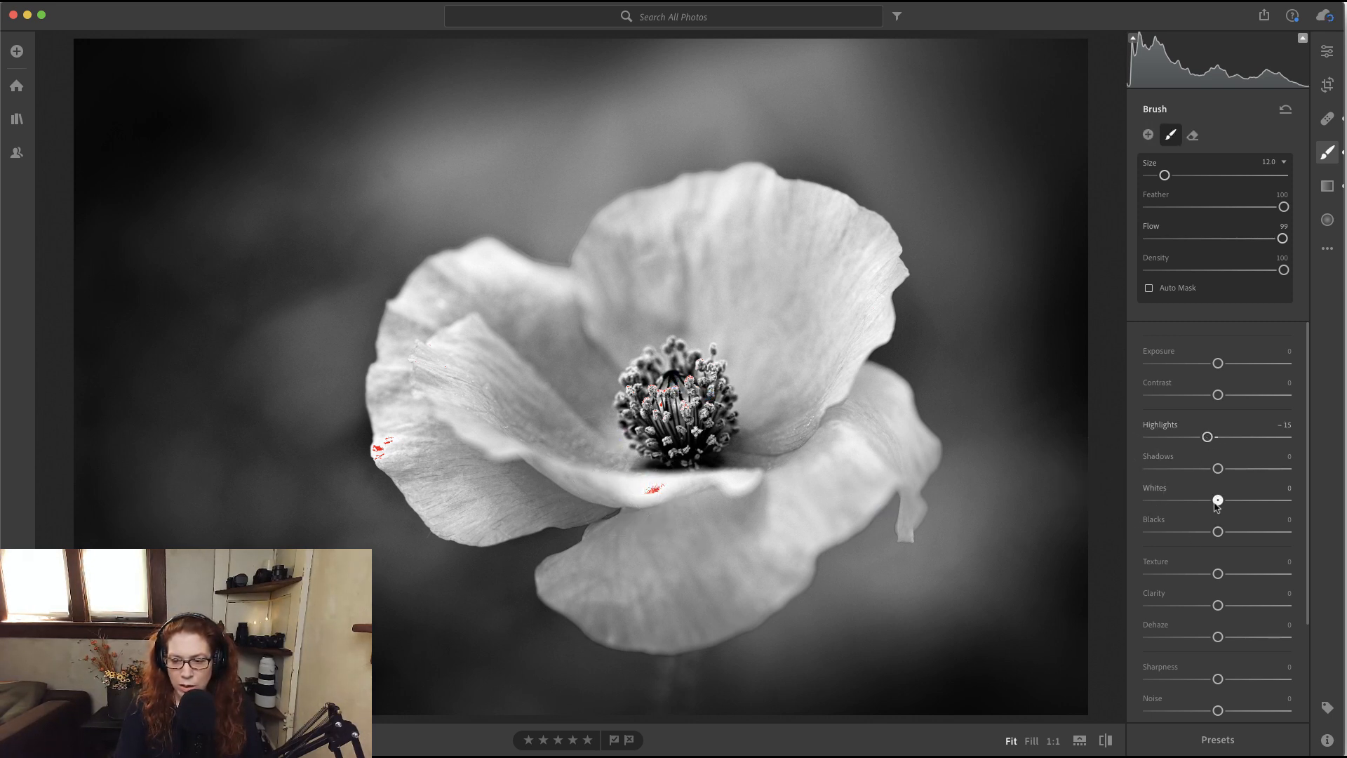
{"action": "left_click_drag", "start_coordinate": [1218, 500], "coordinate": [1207, 501]}
{"action": "left_click", "coordinate": [383, 446]}
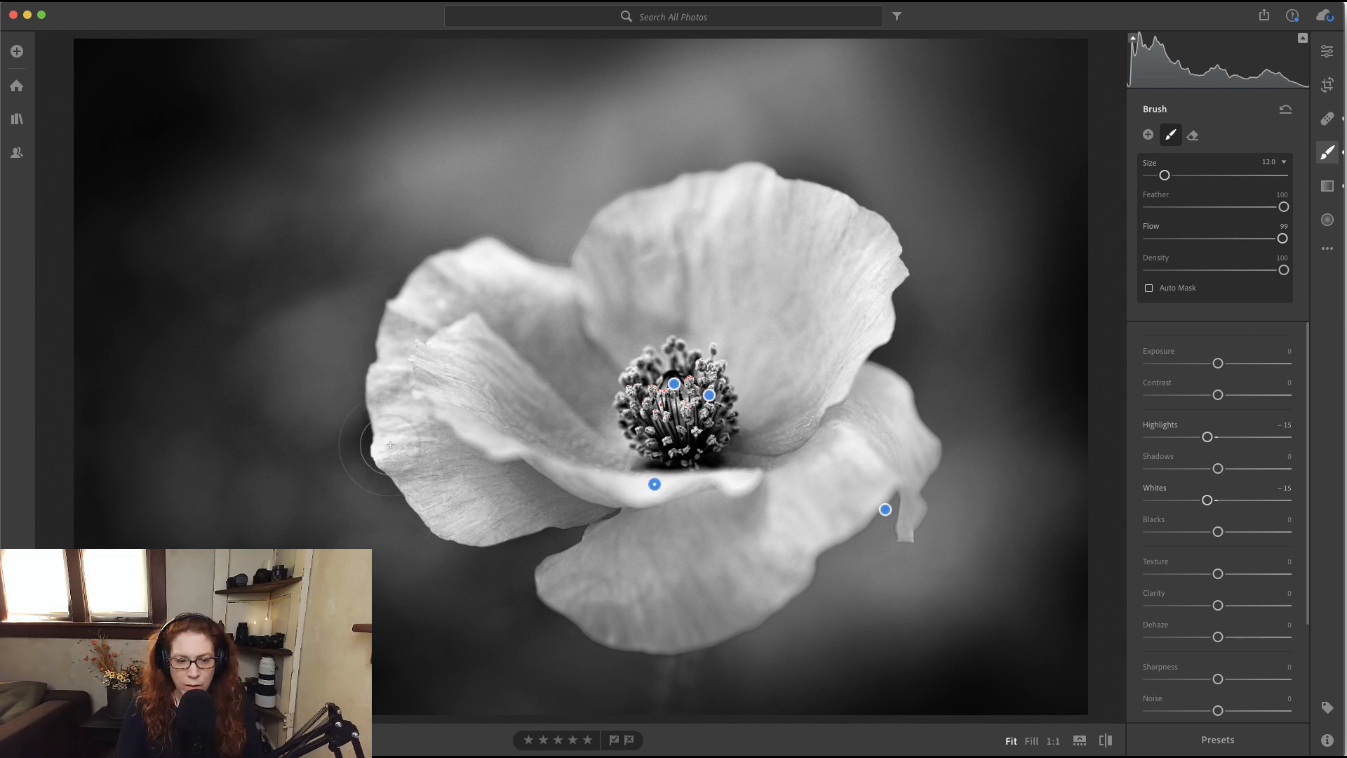
{"action": "left_click", "coordinate": [1330, 153]}
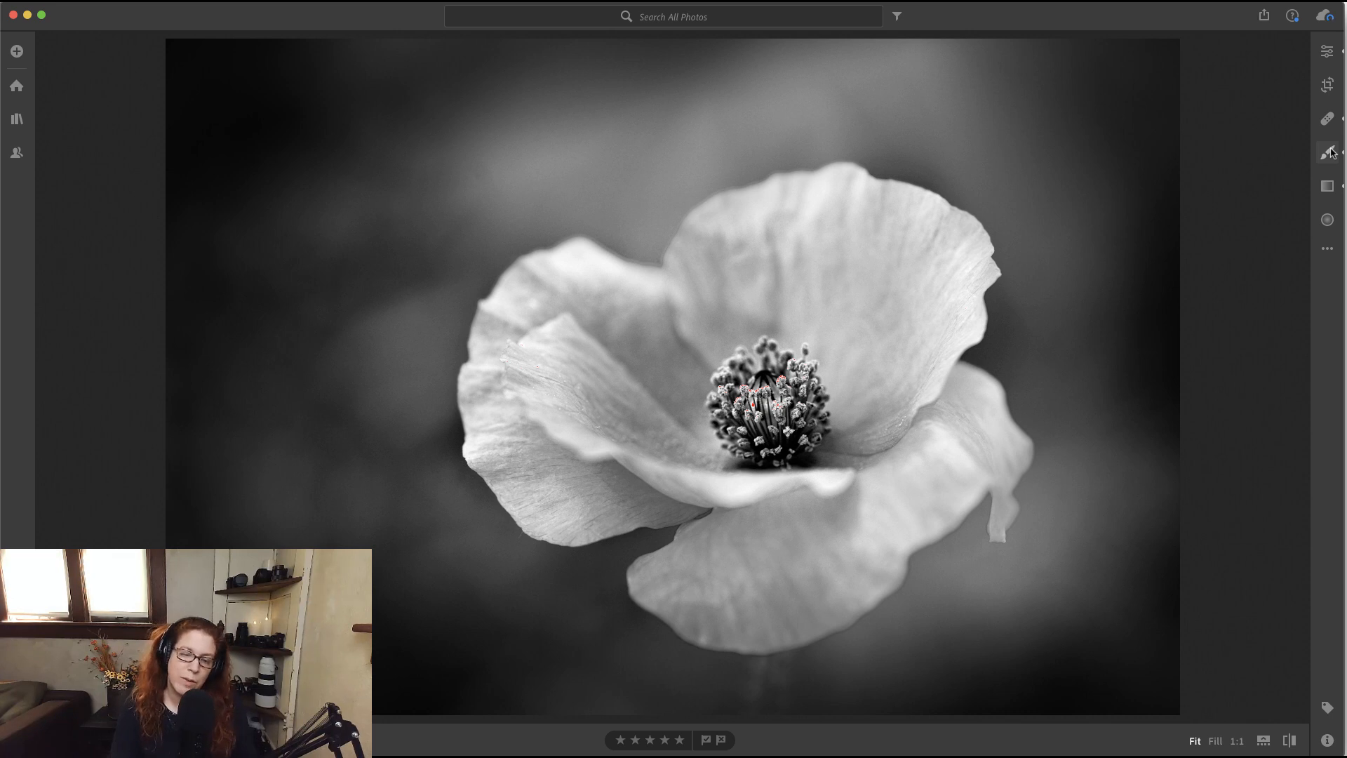